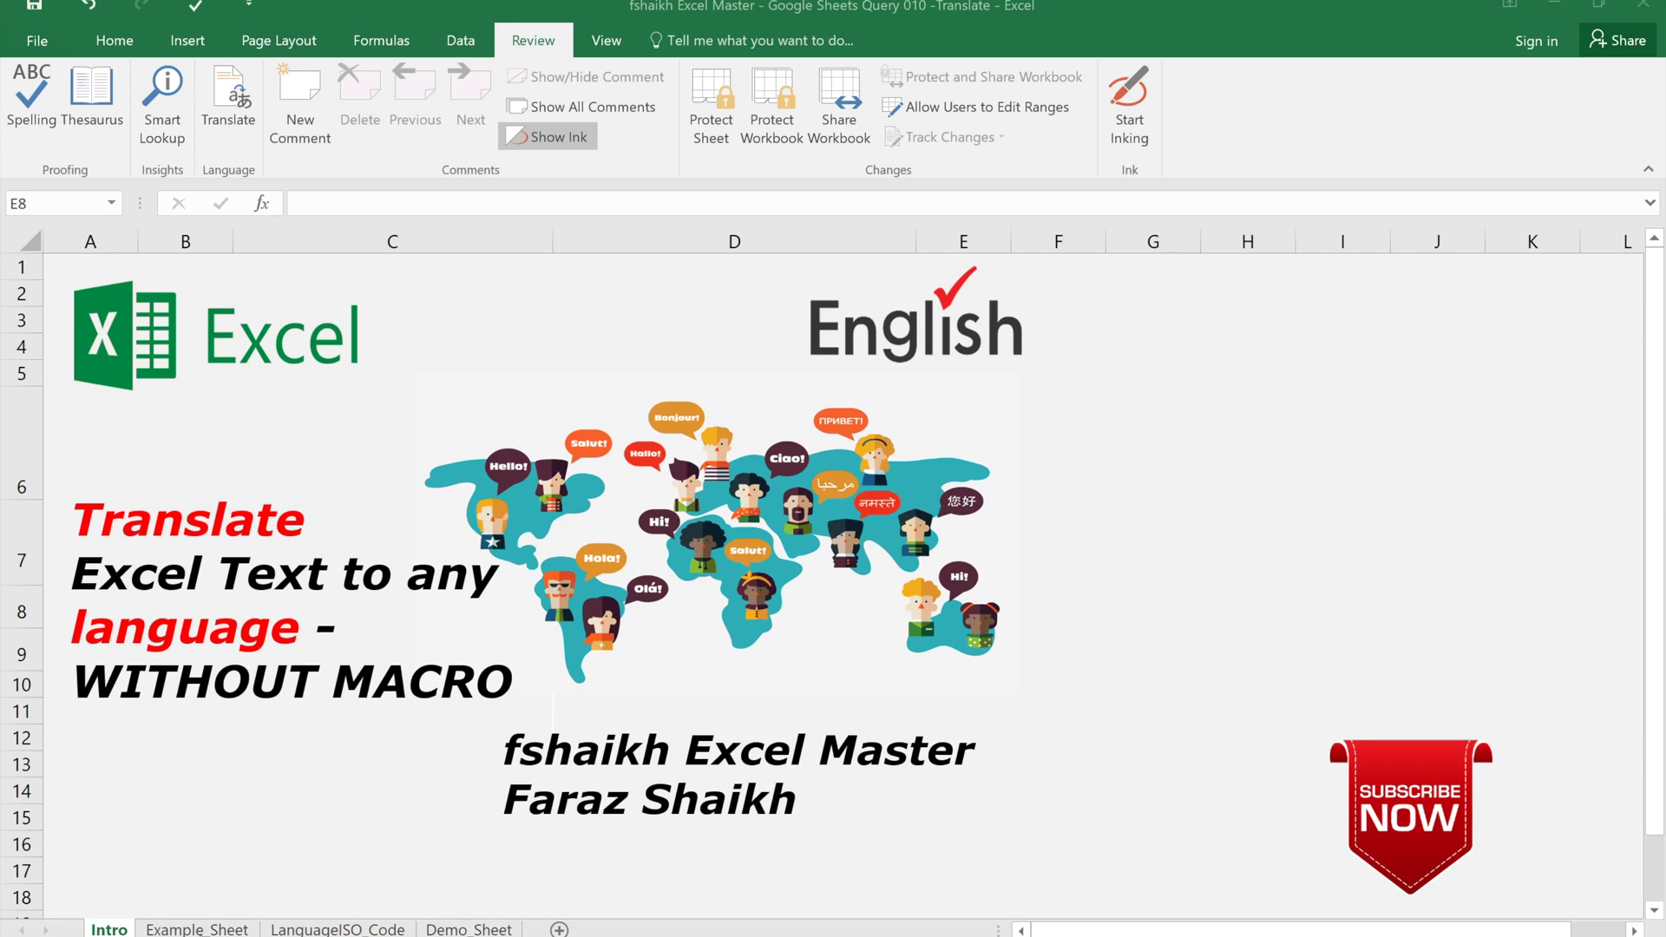
Step: Switch to Example_Sheet and briefly check the Translate pane's From language list before closing it
{"action": "left_click", "coordinate": [222, 930]}
{"action": "left_click", "coordinate": [232, 930]}
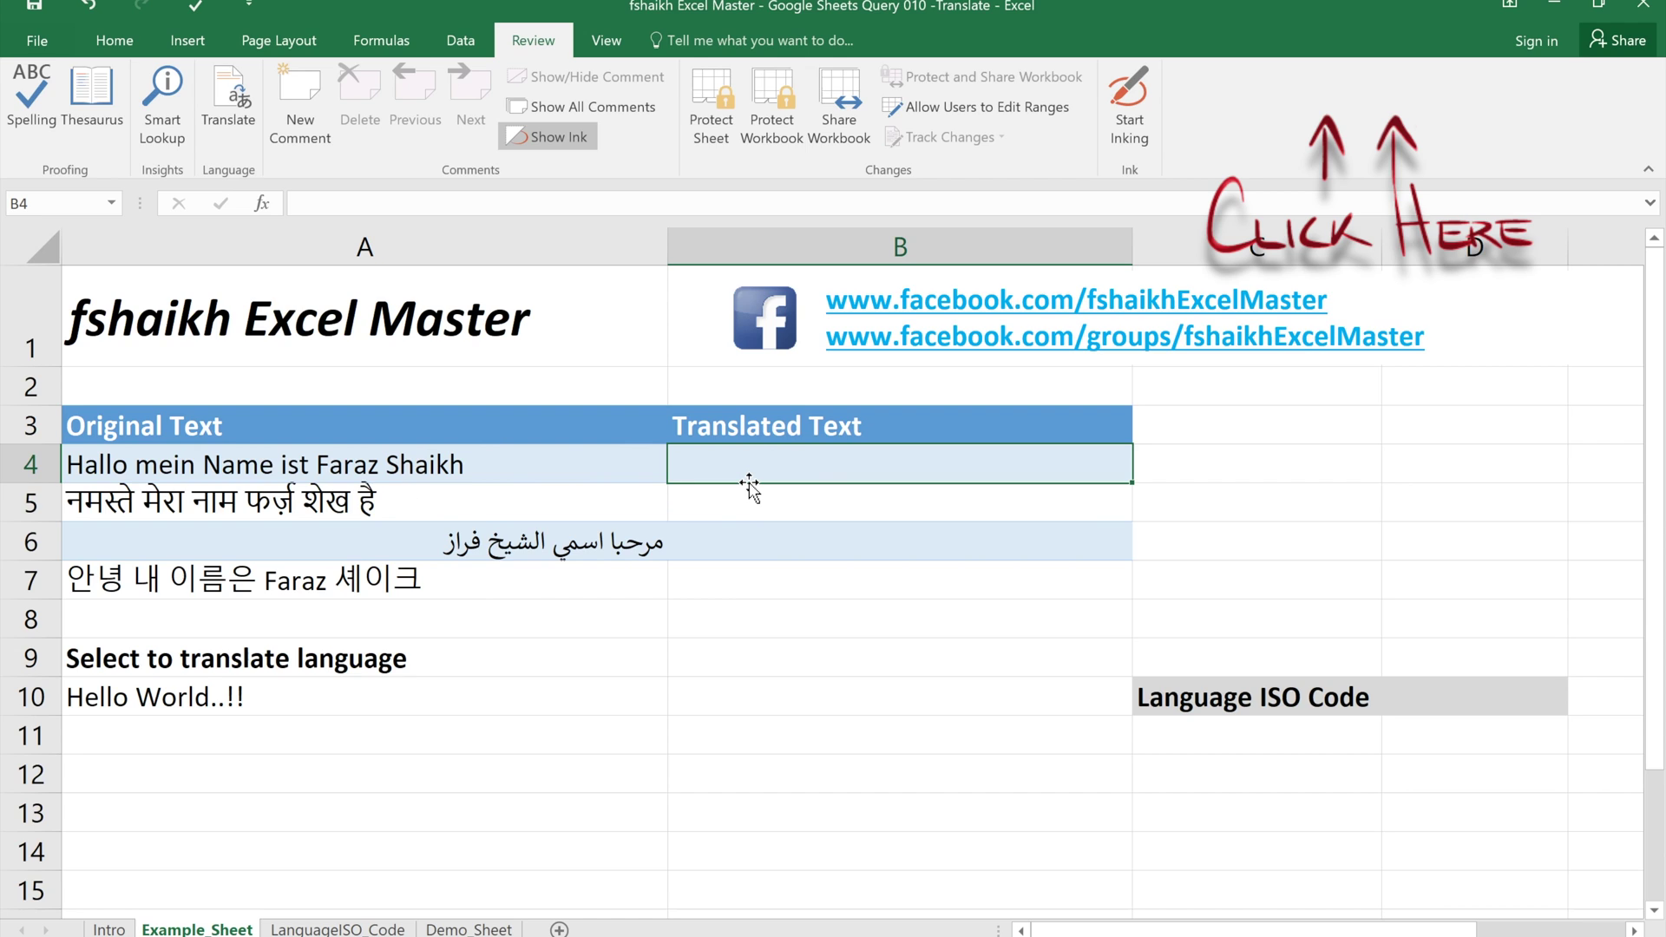
{"action": "left_click", "coordinate": [229, 102]}
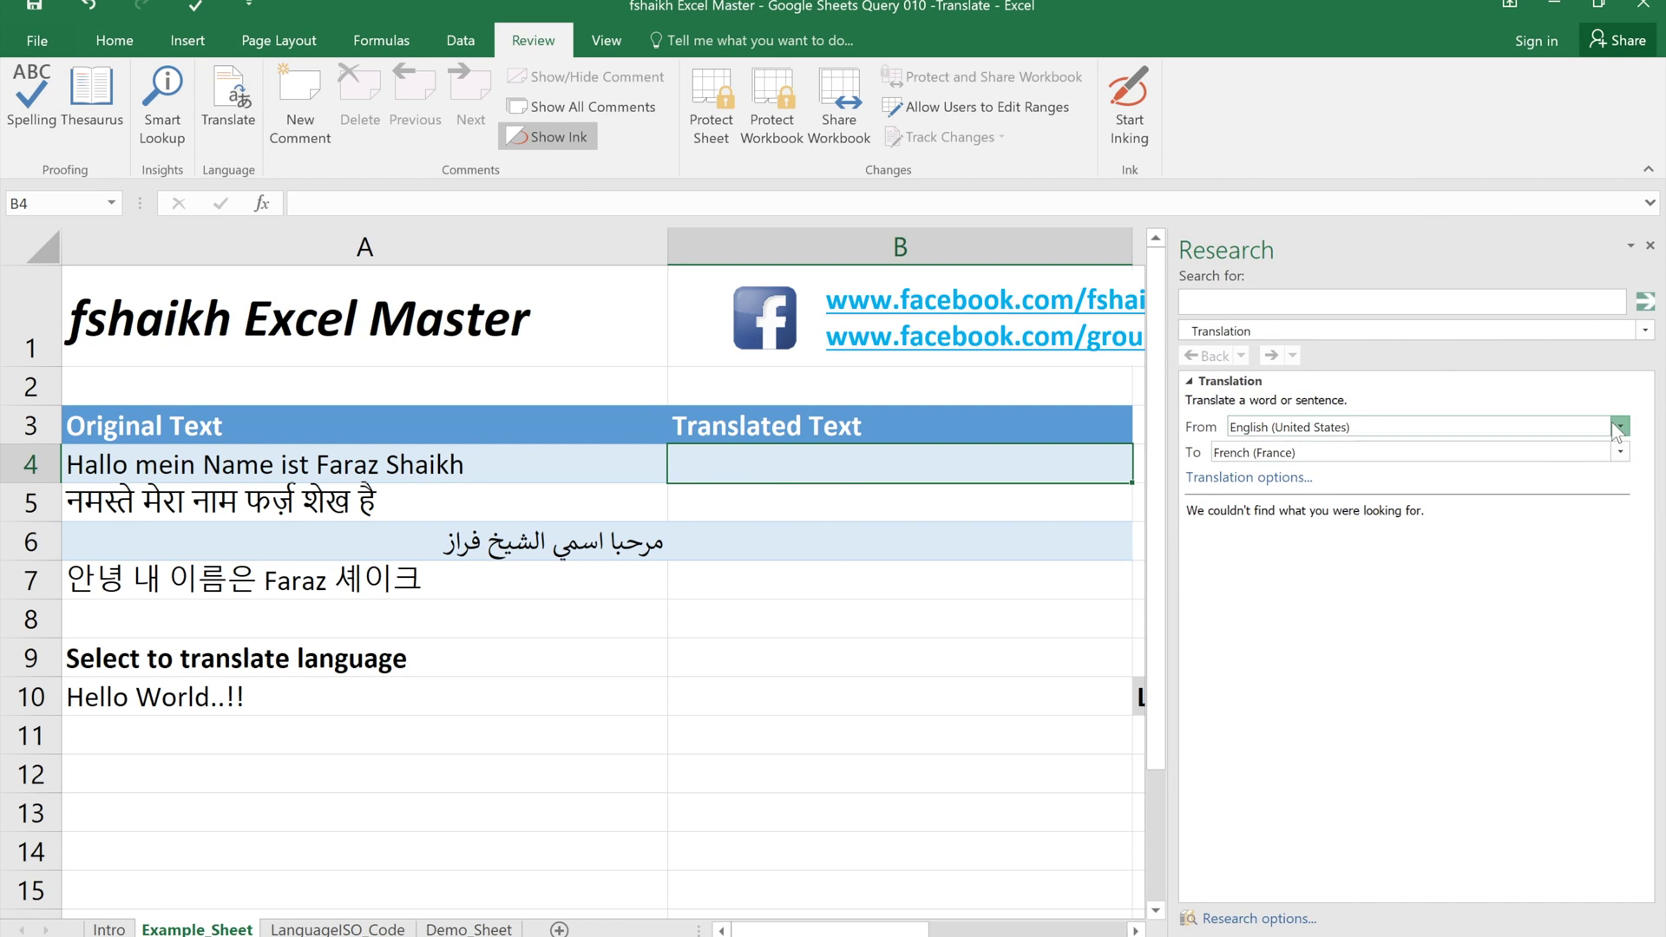
{"action": "left_click", "coordinate": [1614, 426]}
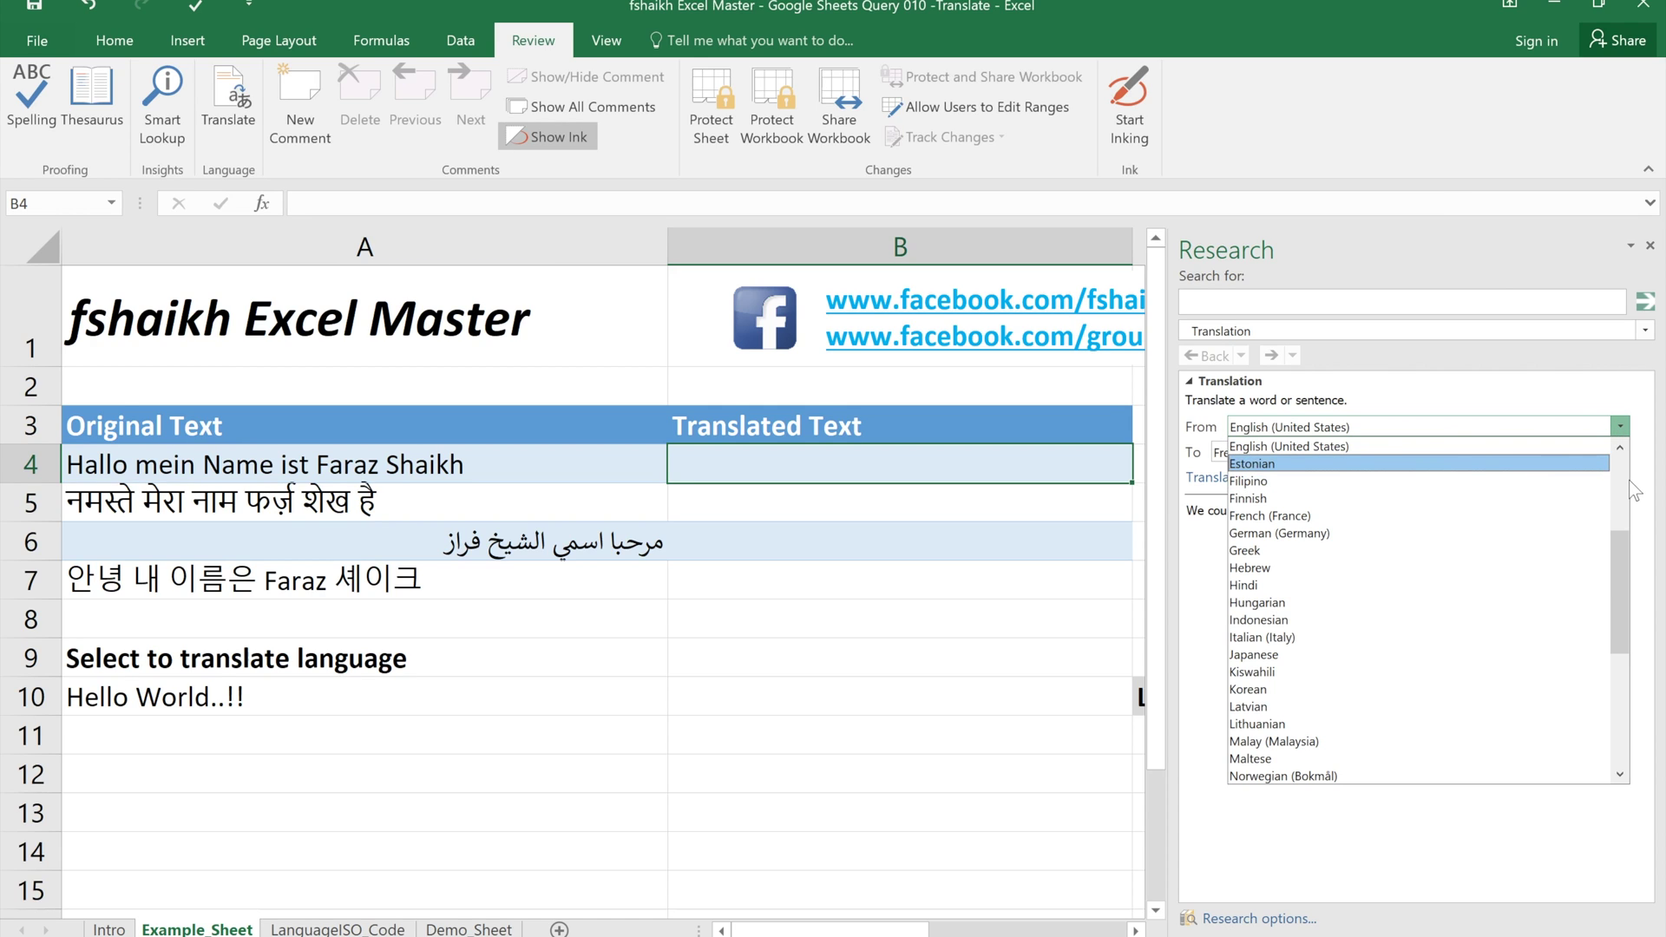
{"action": "left_click", "coordinate": [1657, 251]}
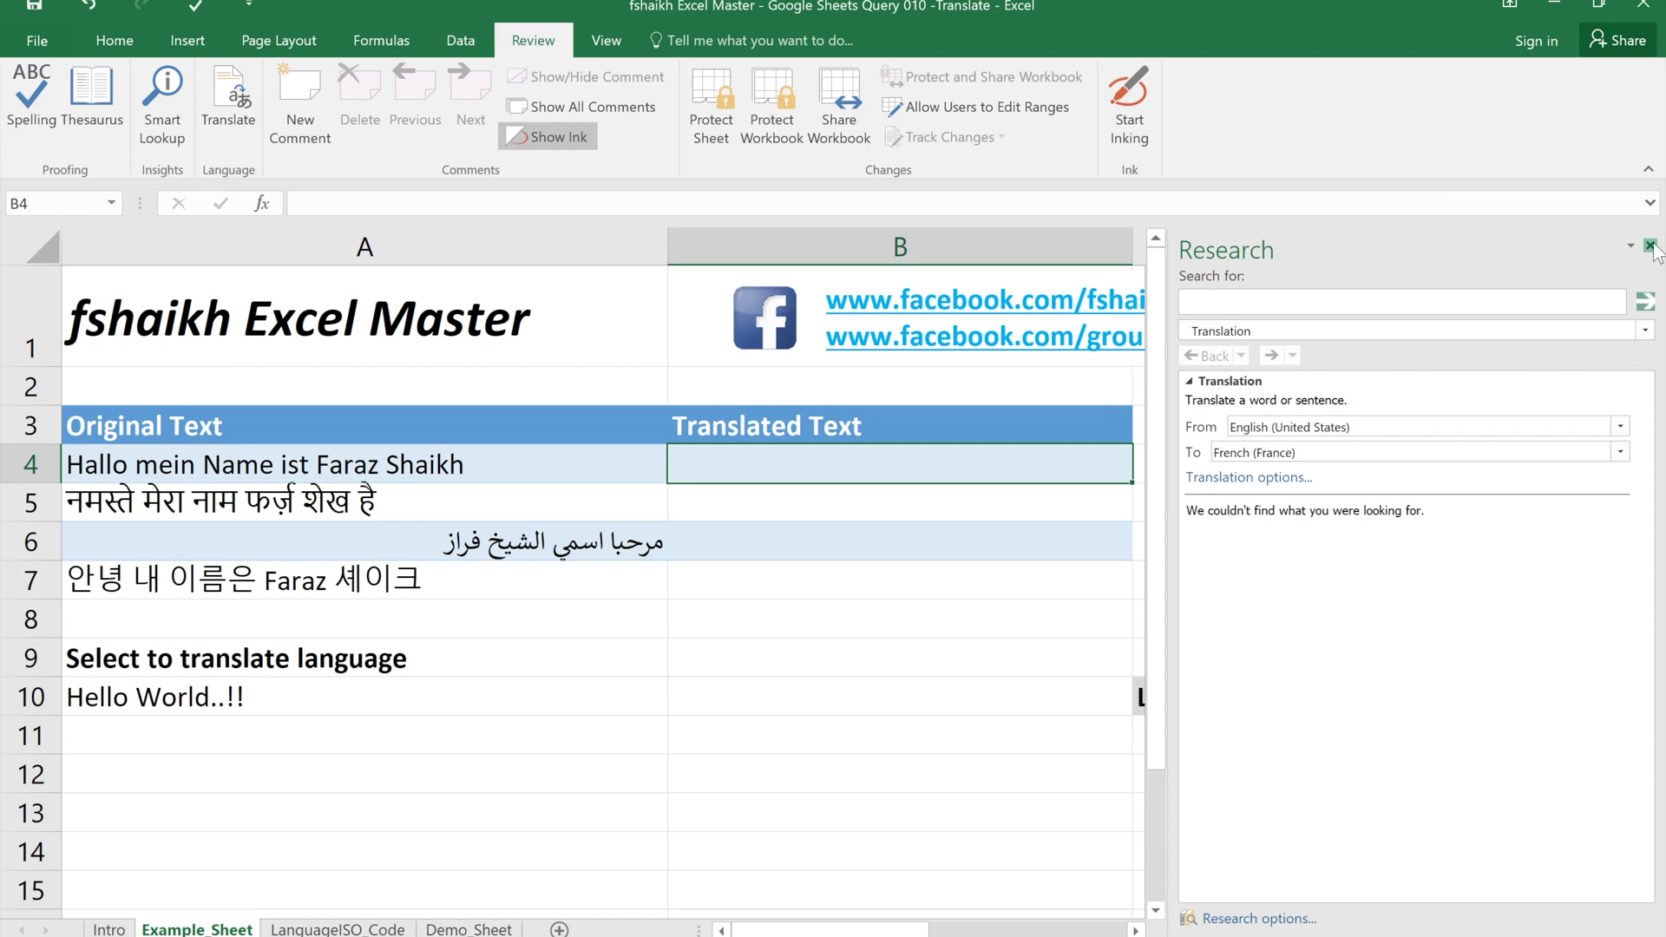
{"action": "left_click", "coordinate": [1650, 247]}
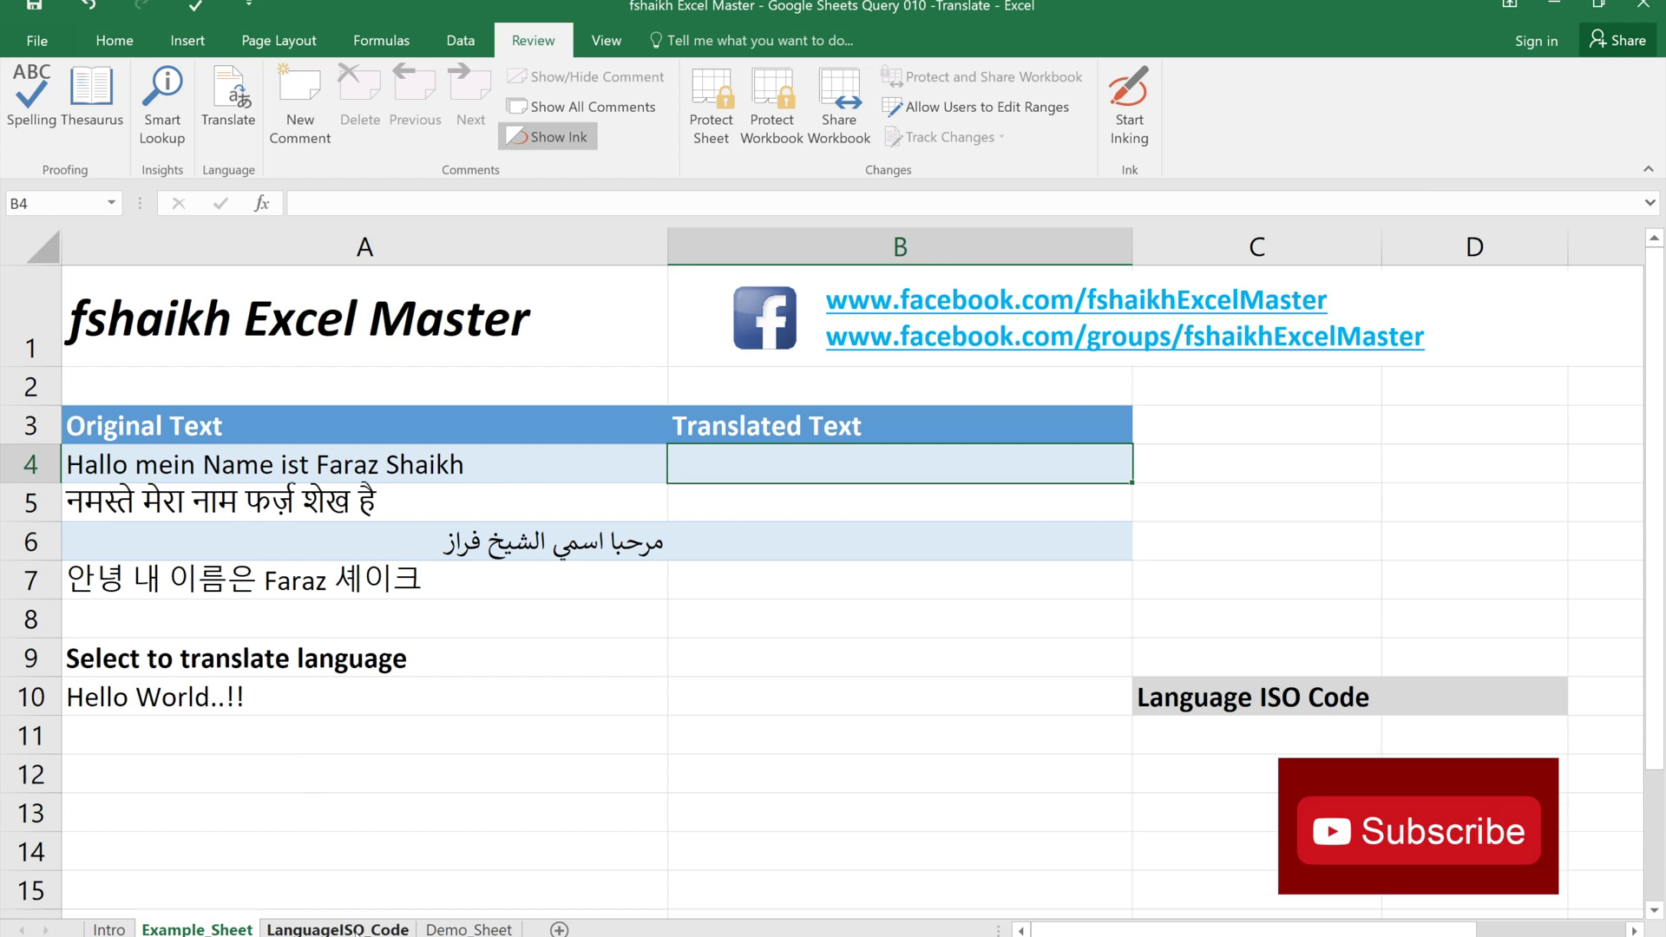
Step: Browse the LanguageISO_Code and Demo_Sheet tabs, scroll the code table, then close the Excel workbook
{"action": "left_click", "coordinate": [338, 928]}
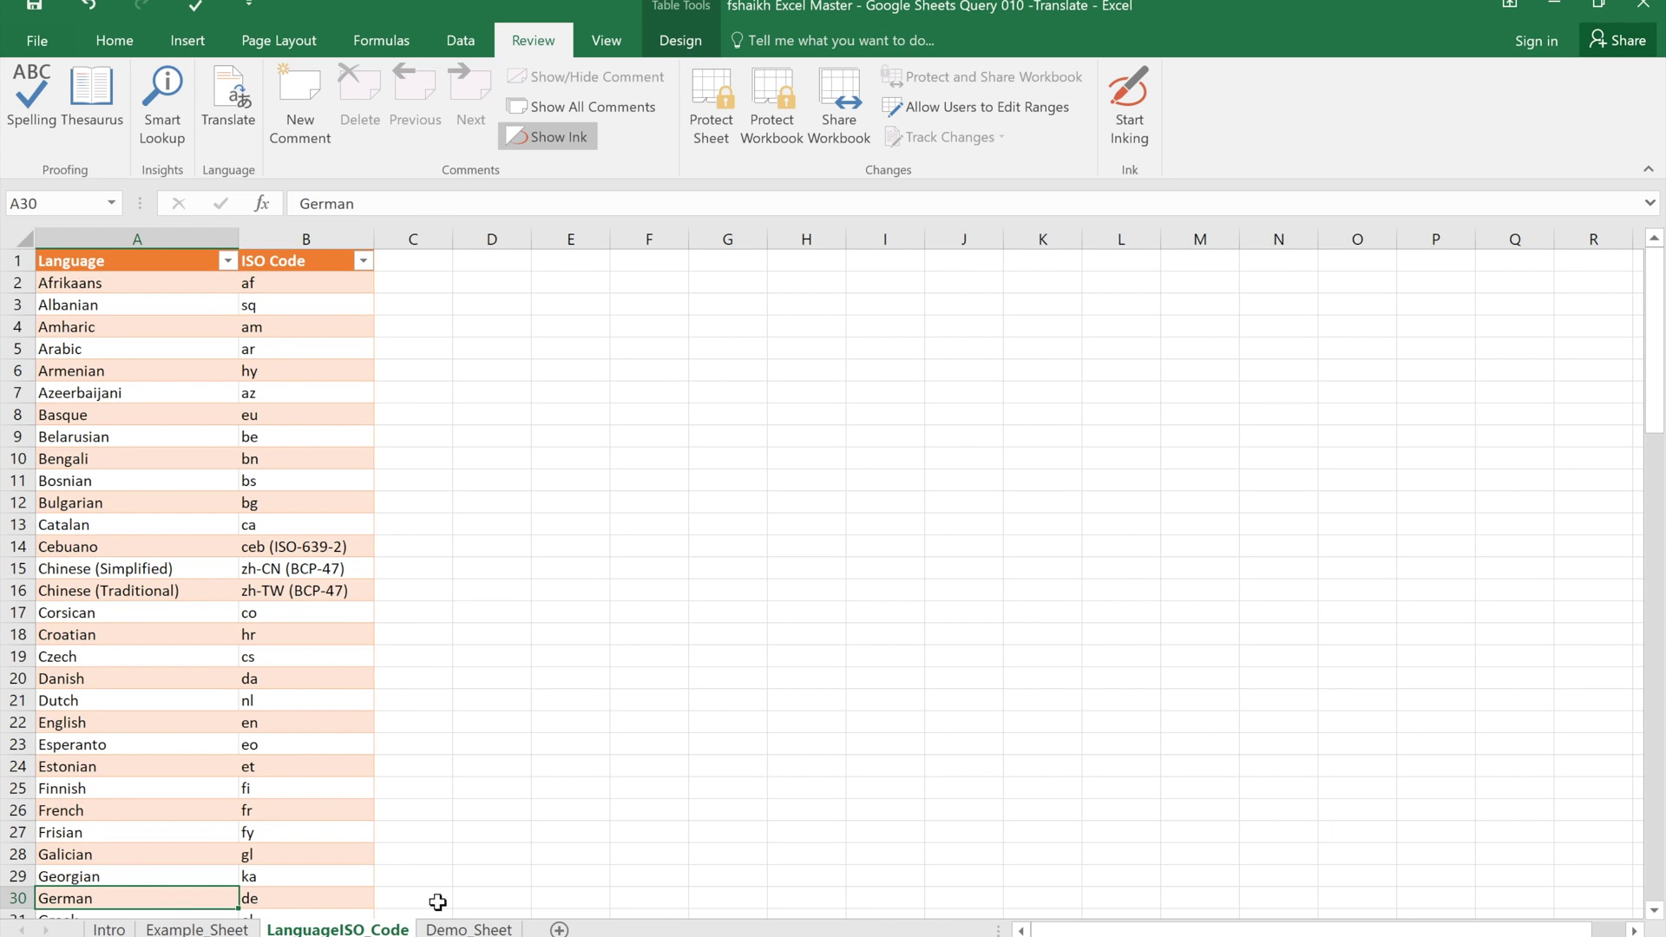
{"action": "left_click", "coordinate": [469, 929]}
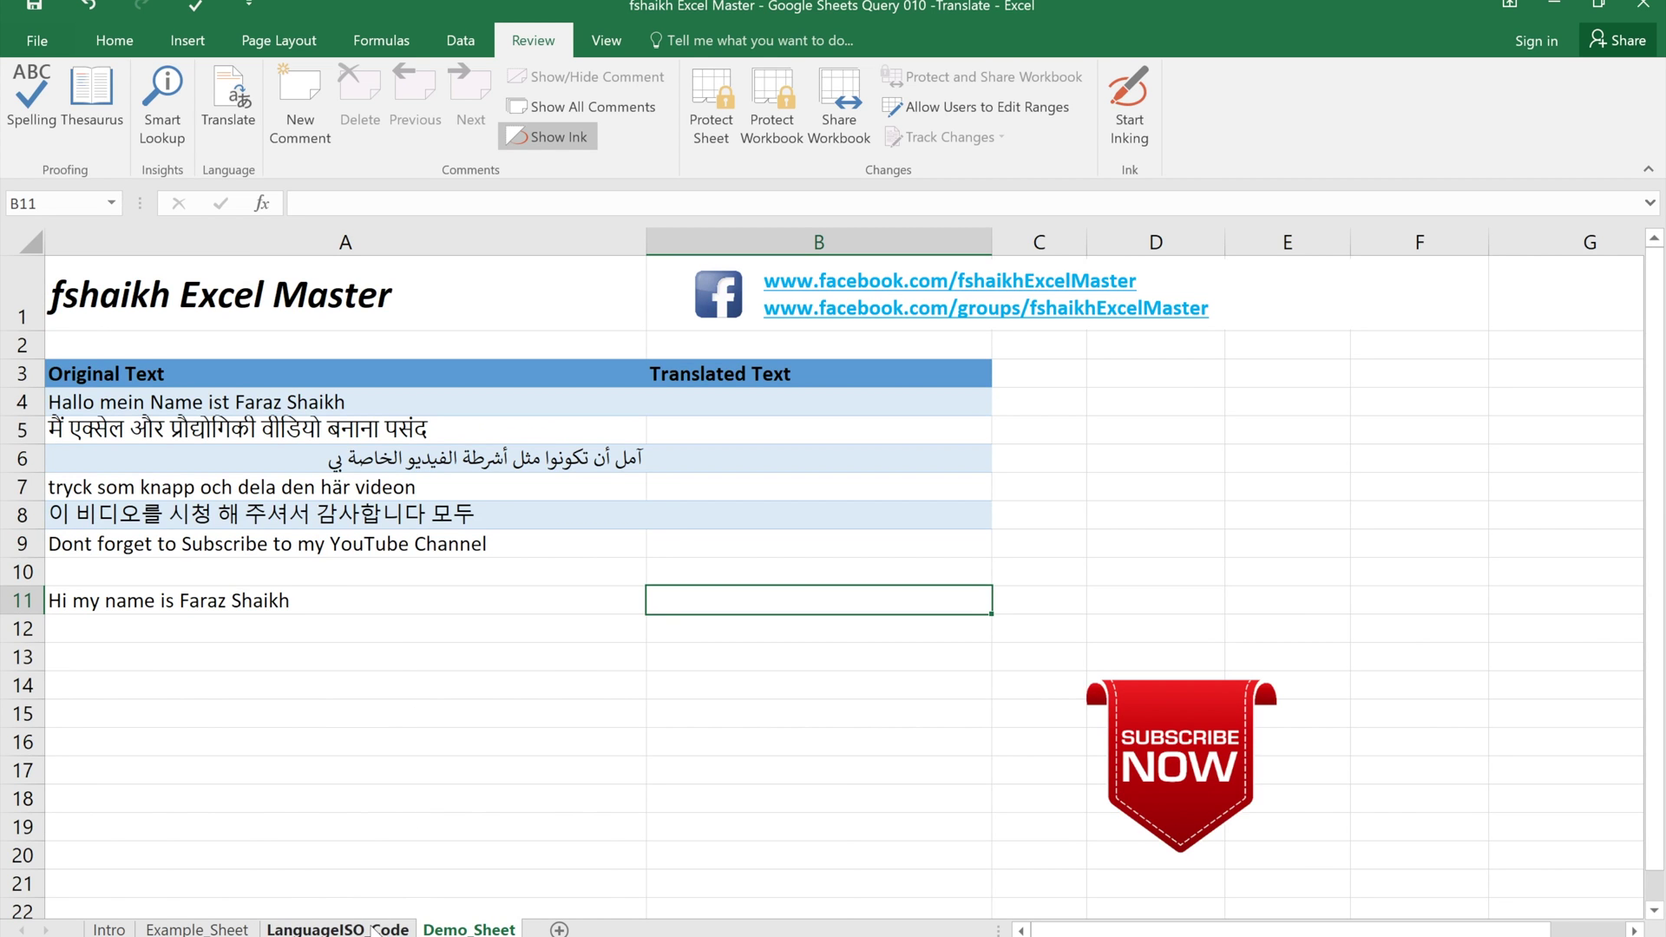
{"action": "left_click", "coordinate": [338, 929]}
{"action": "scroll", "coordinate": [241, 400], "scroll_direction": "down", "scroll_amount": 7}
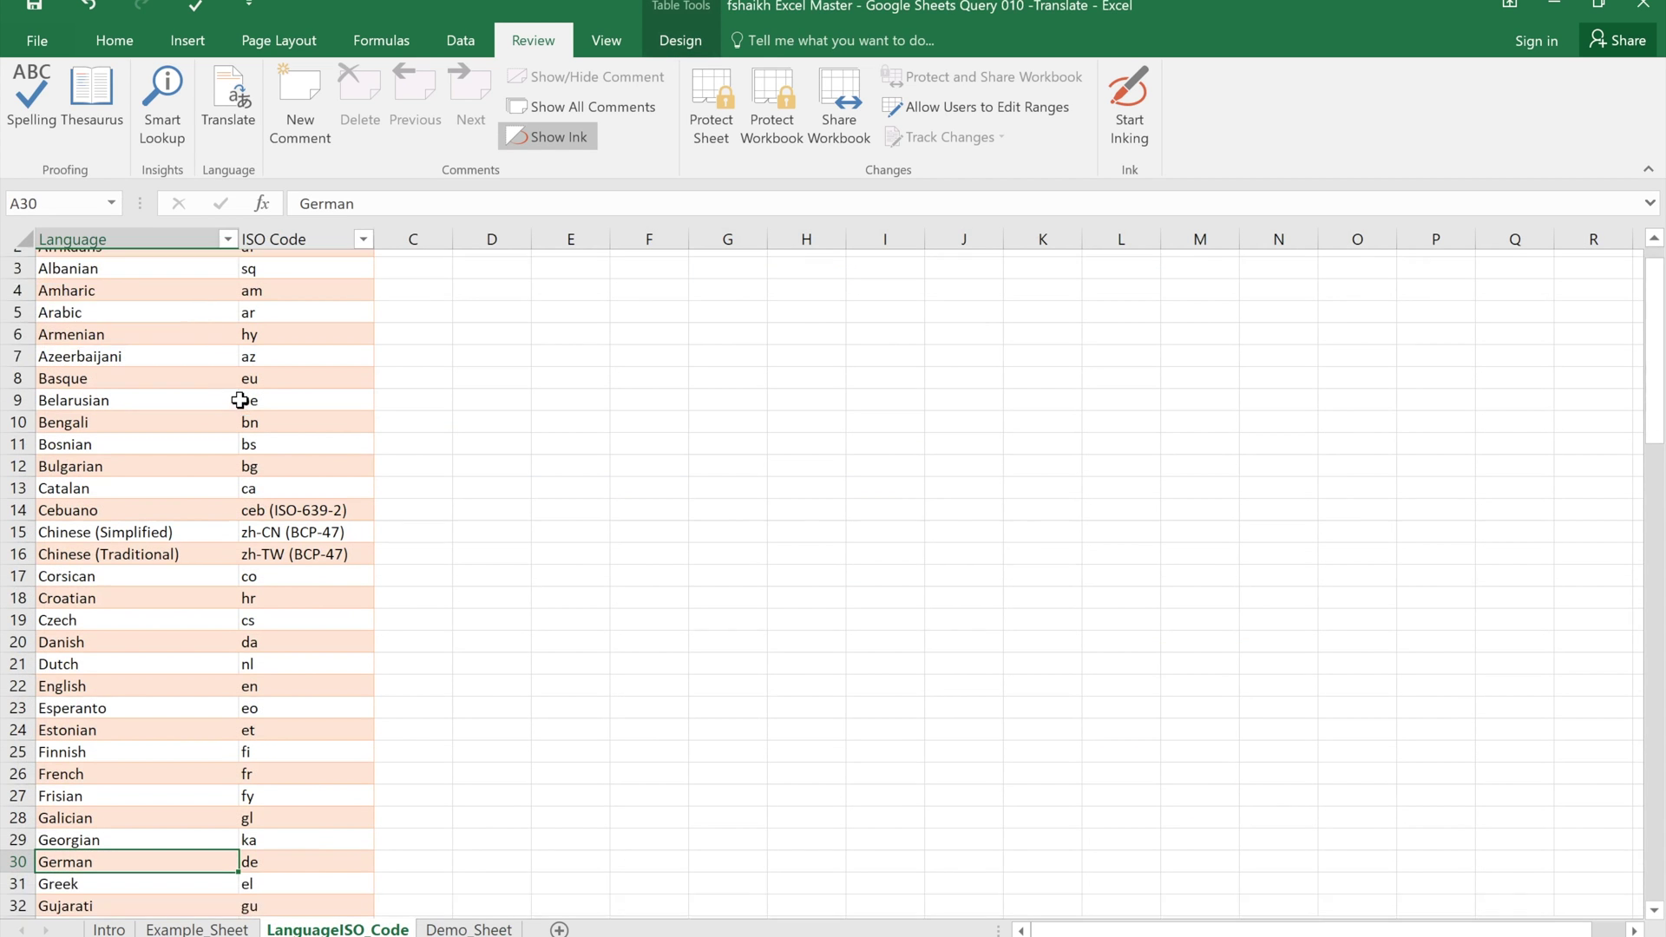
{"action": "scroll", "coordinate": [240, 400], "scroll_direction": "down", "scroll_amount": 8}
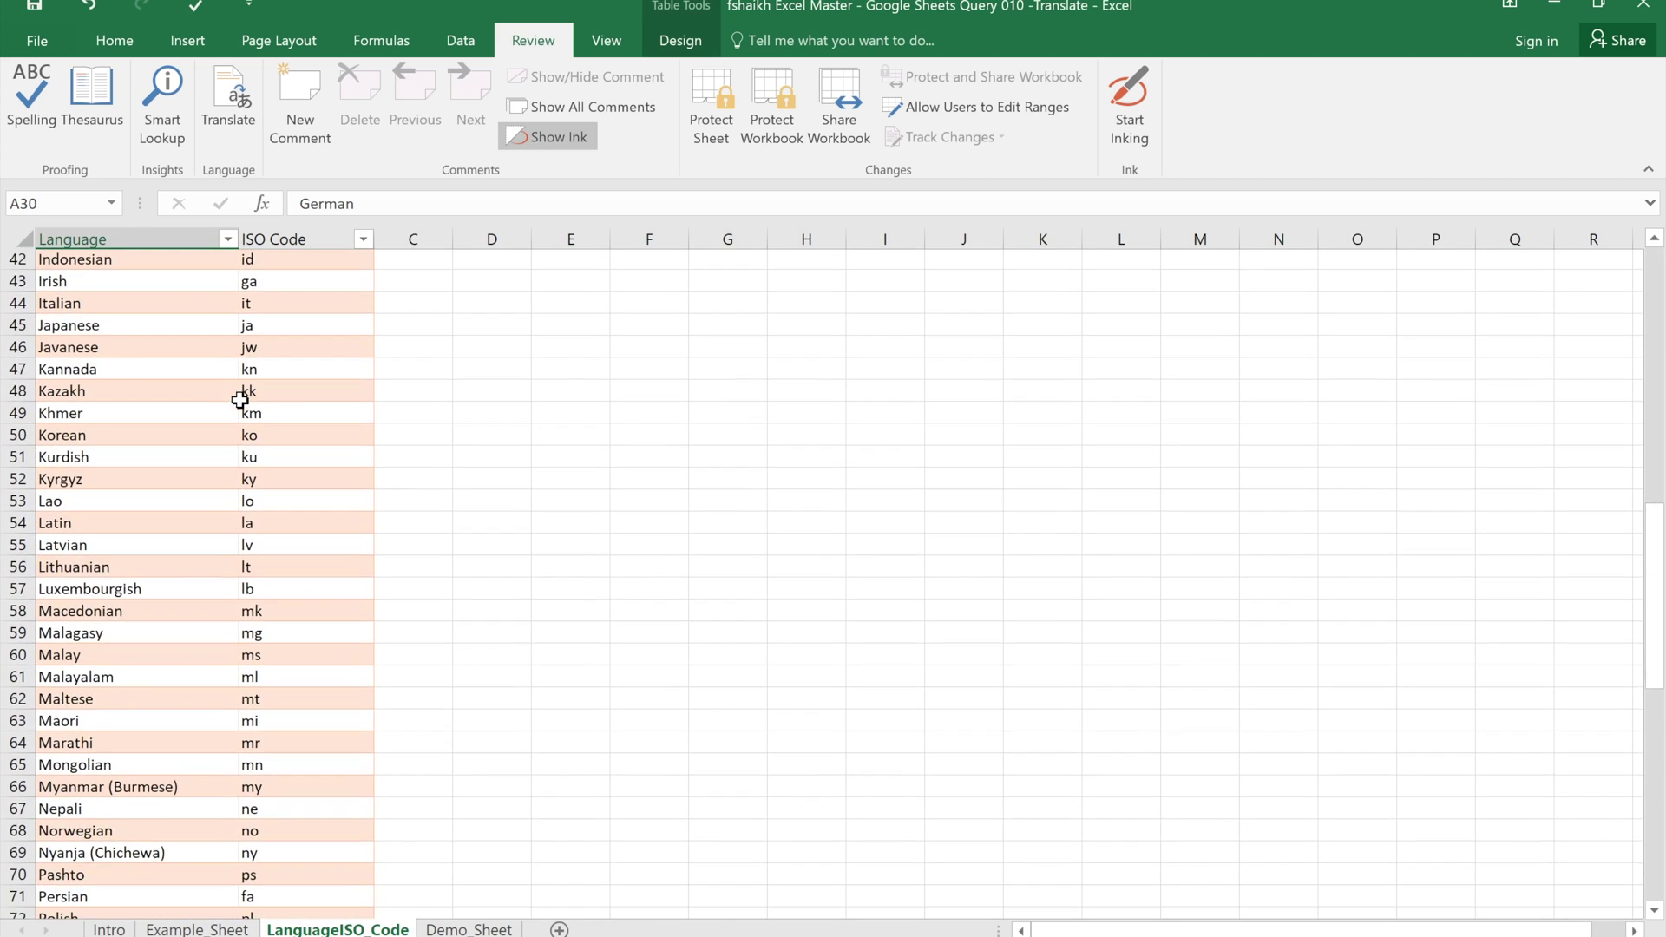
{"action": "left_click", "coordinate": [282, 395]}
{"action": "scroll", "coordinate": [282, 399], "scroll_direction": "up", "scroll_amount": 15}
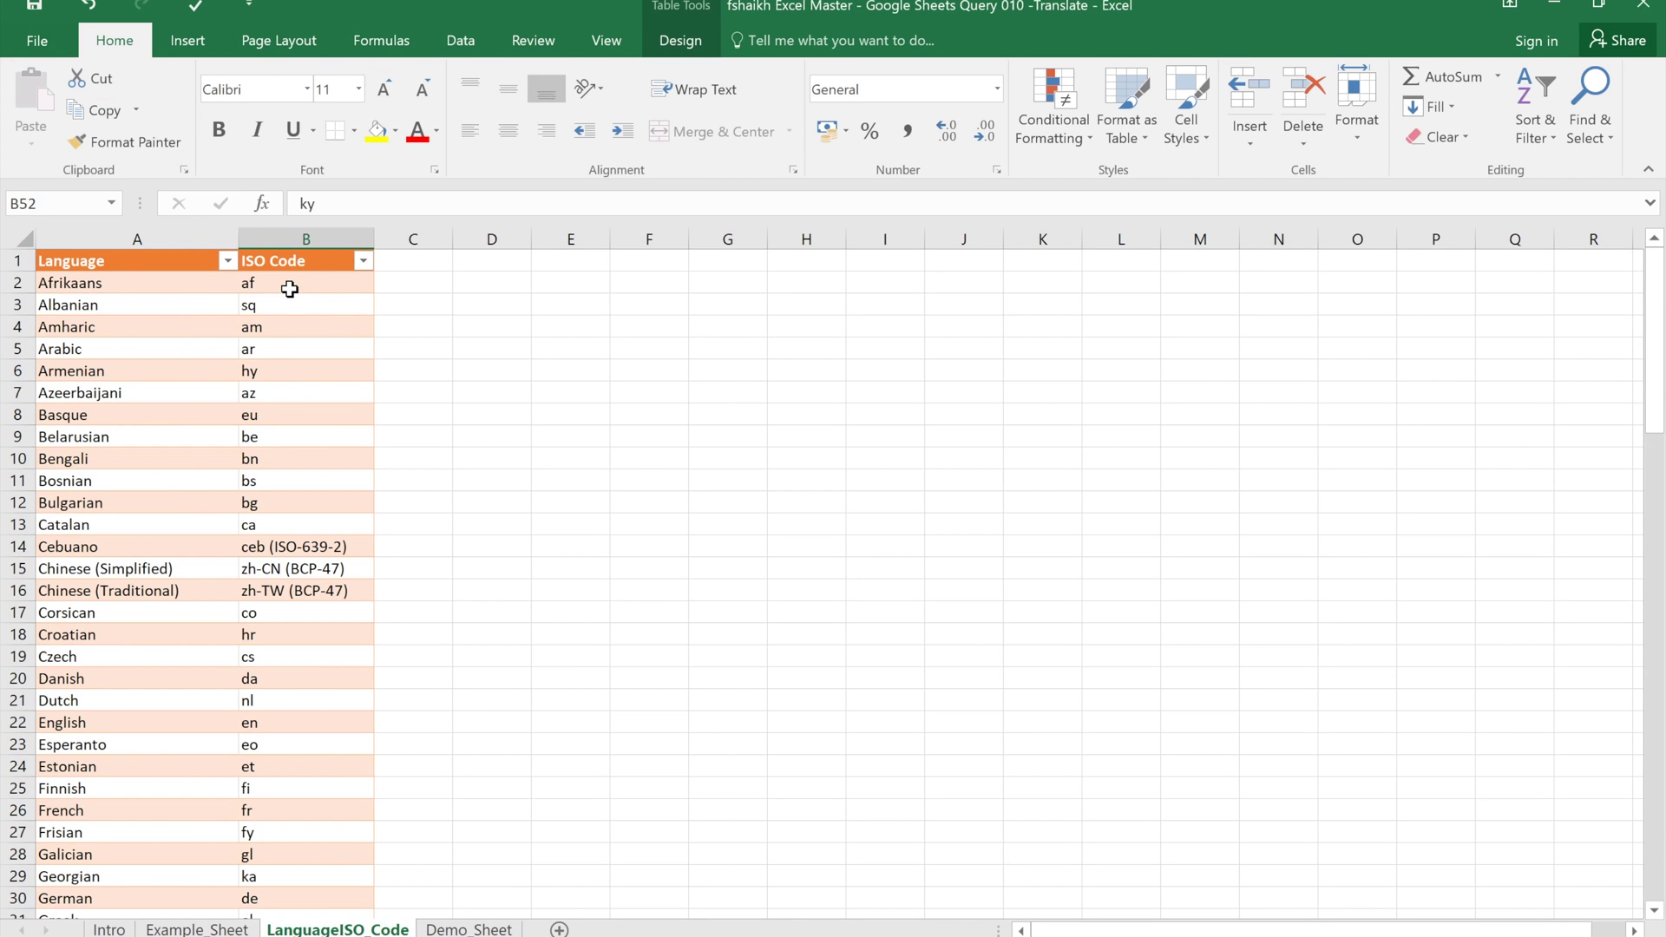
{"action": "left_click", "coordinate": [1644, 7]}
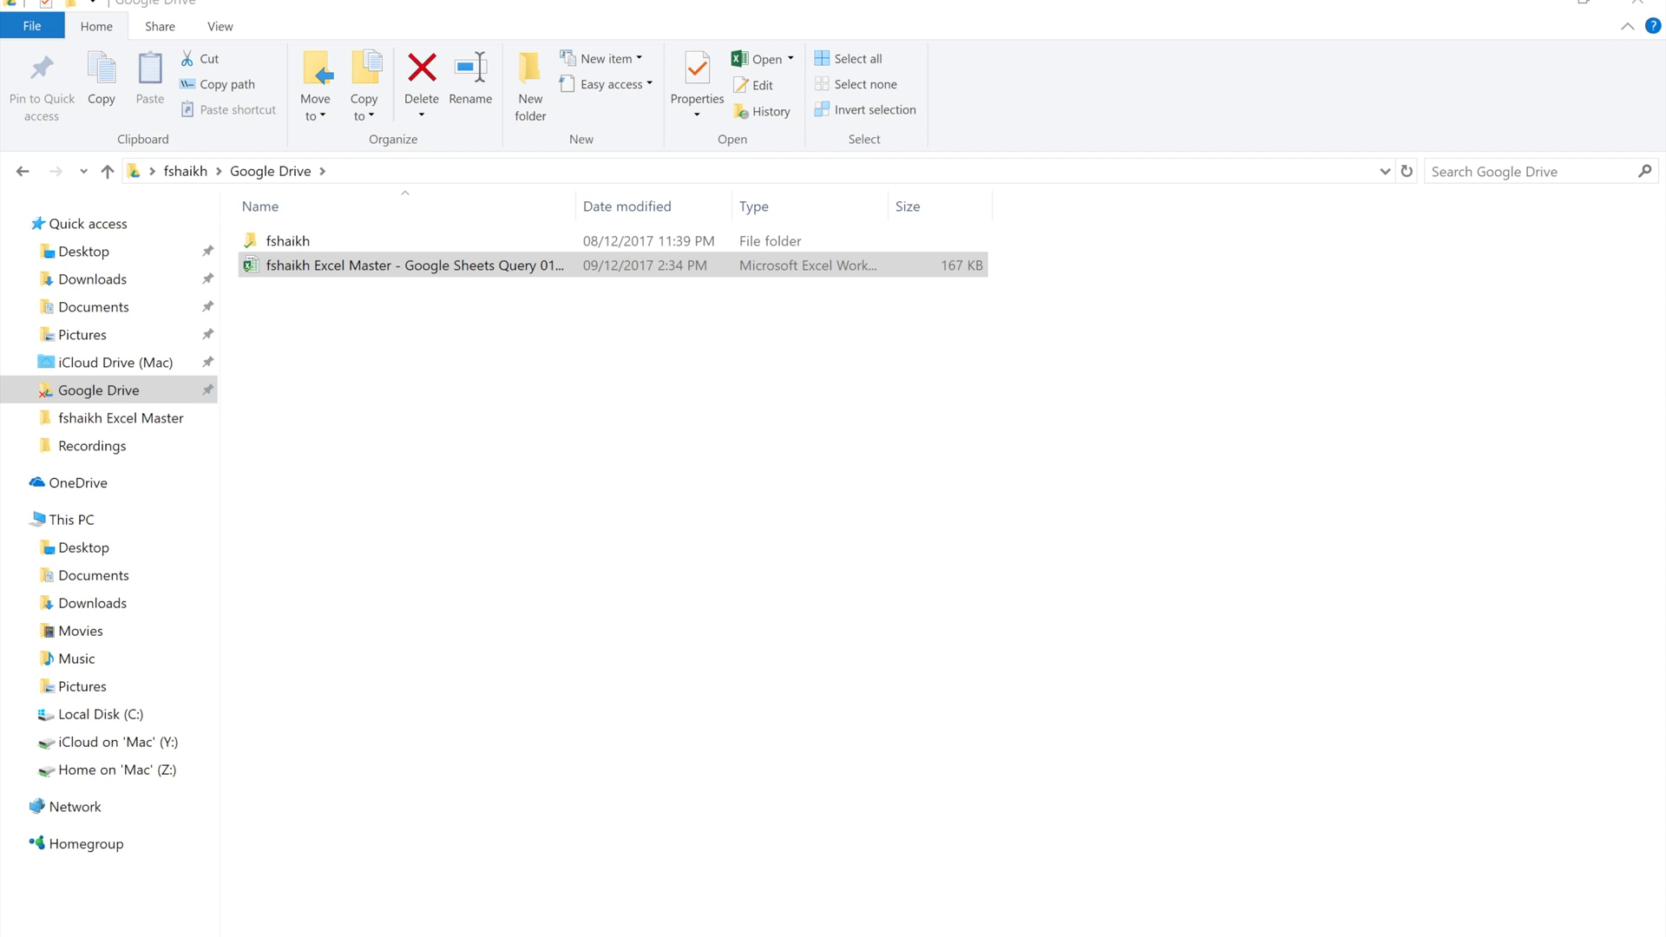
Step: Switch from File Explorer to the Chrome window showing the Gmail inbox with Alt+Tab
{"action": "key", "text": "alt+Tab"}
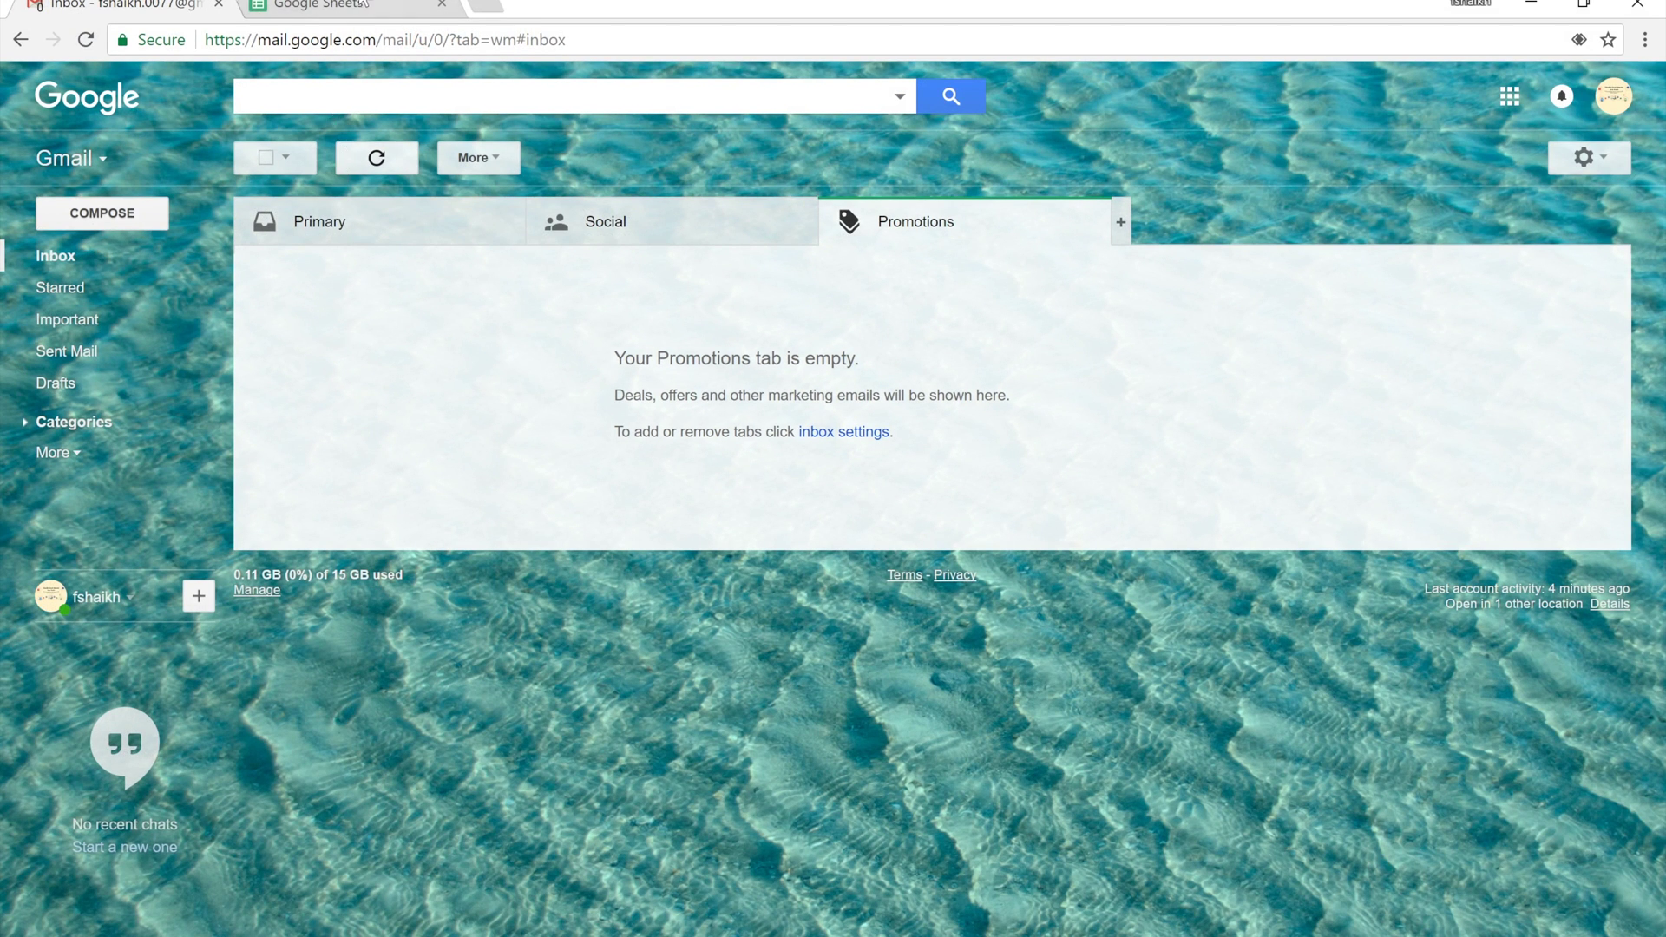
Step: From the Google Sheets home, cancel the file picker and open Translate.xlsx to edit as a Google Sheet
{"action": "left_click", "coordinate": [358, 9]}
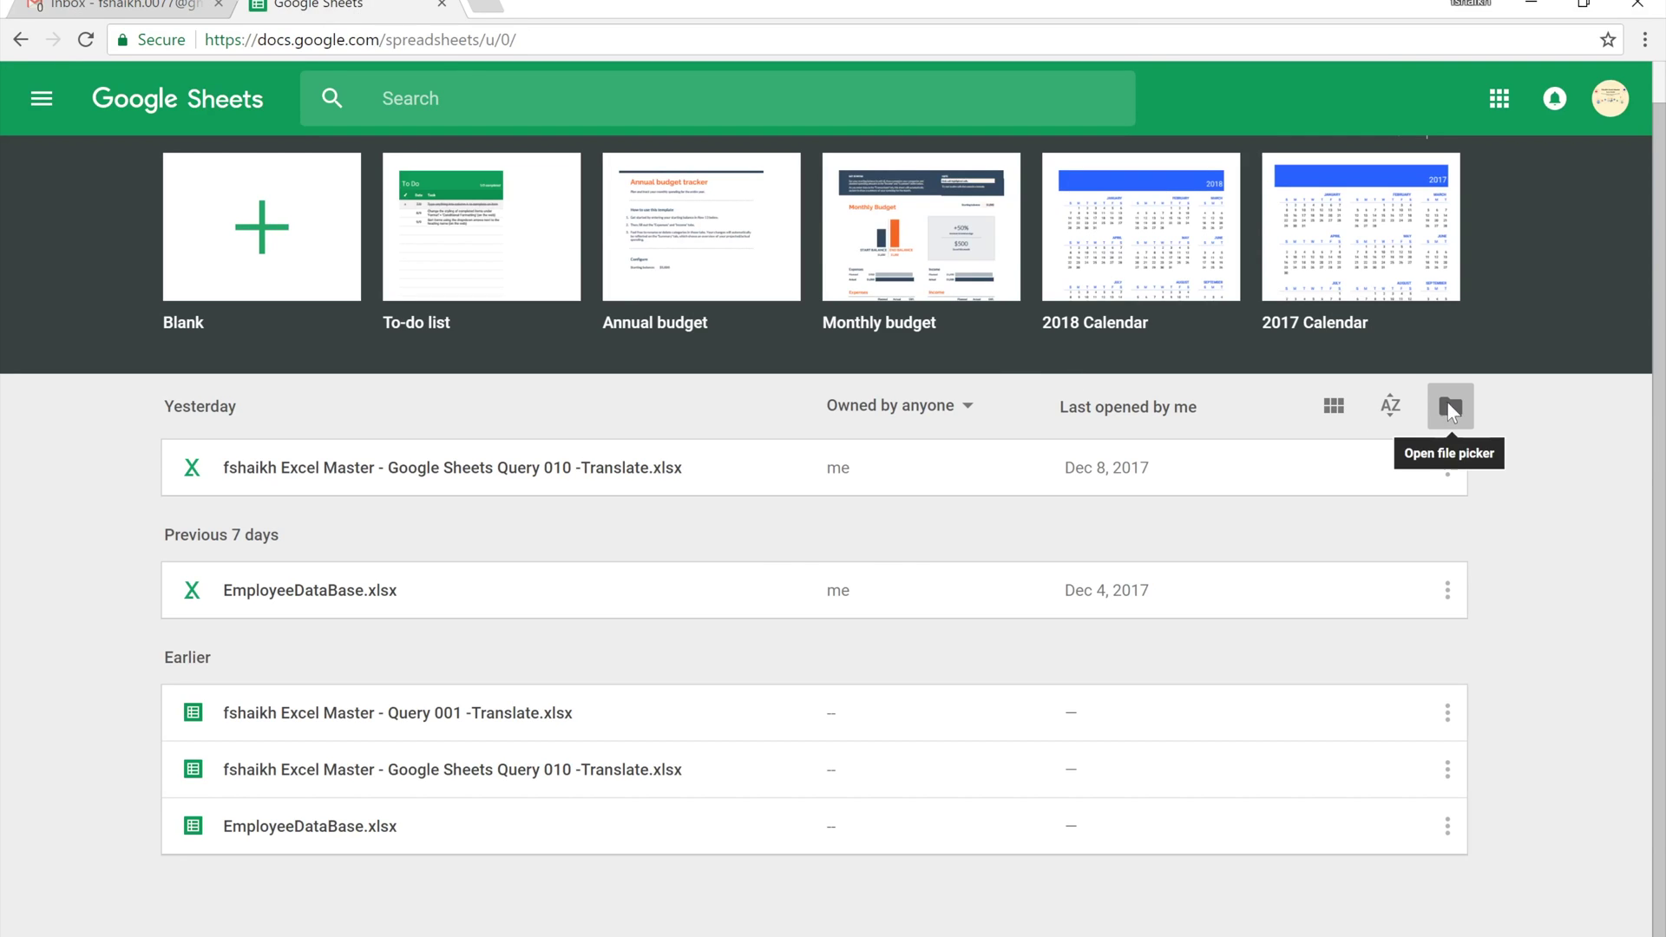
{"action": "left_click", "coordinate": [1449, 409]}
{"action": "left_click", "coordinate": [799, 589]}
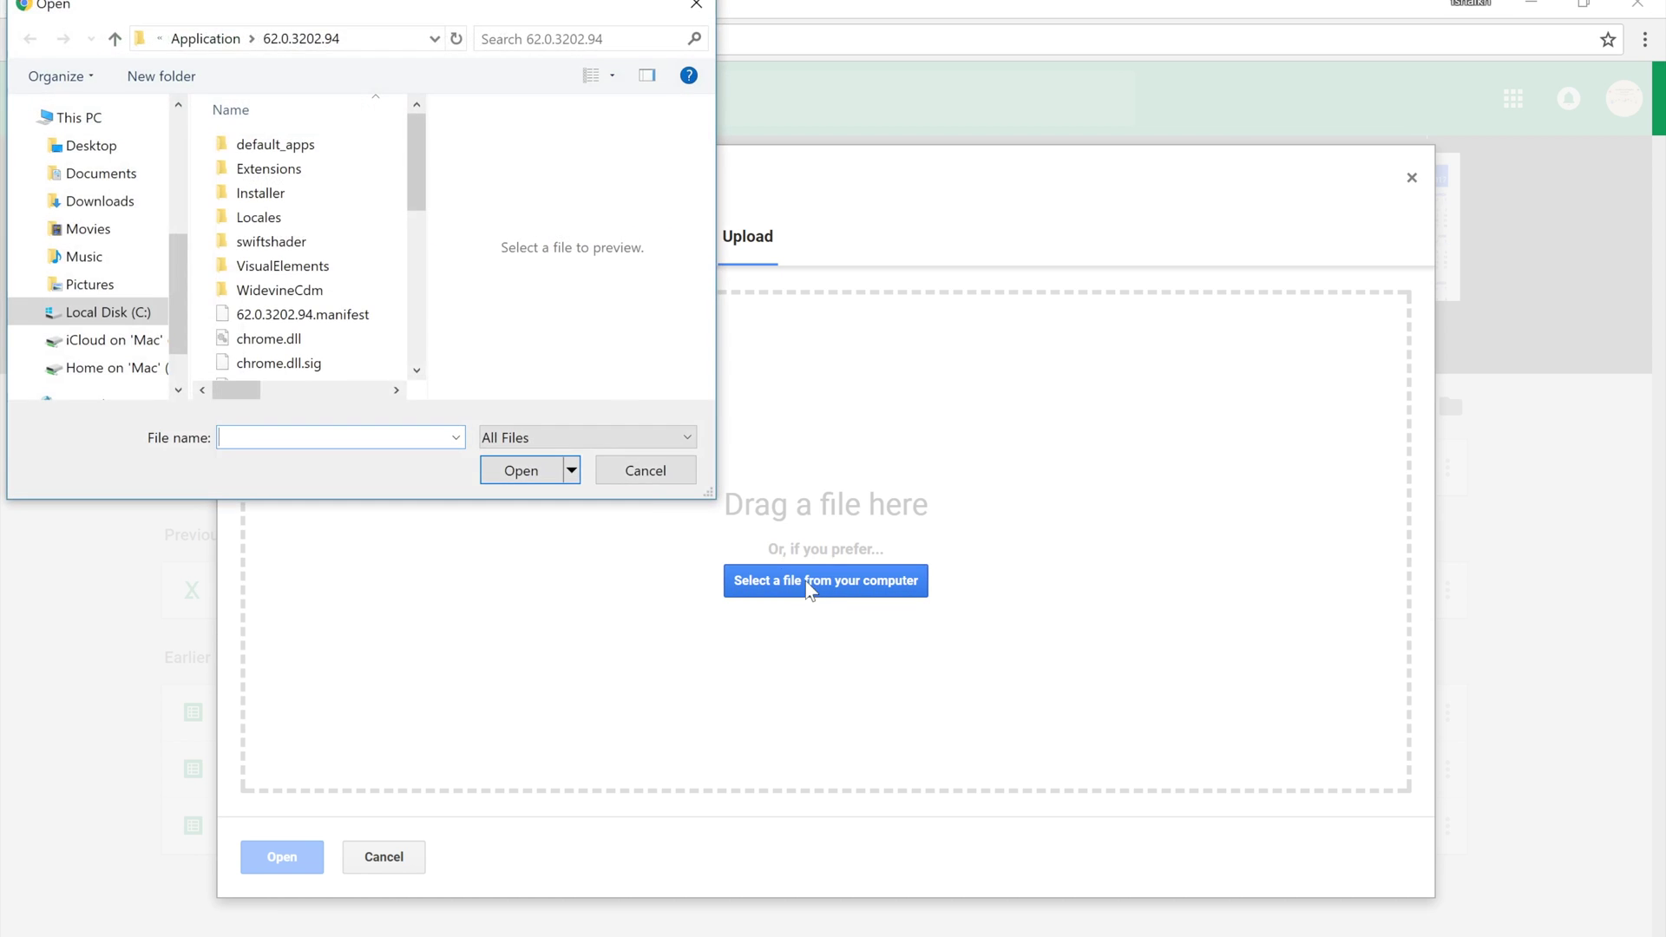
{"action": "left_click", "coordinate": [664, 477]}
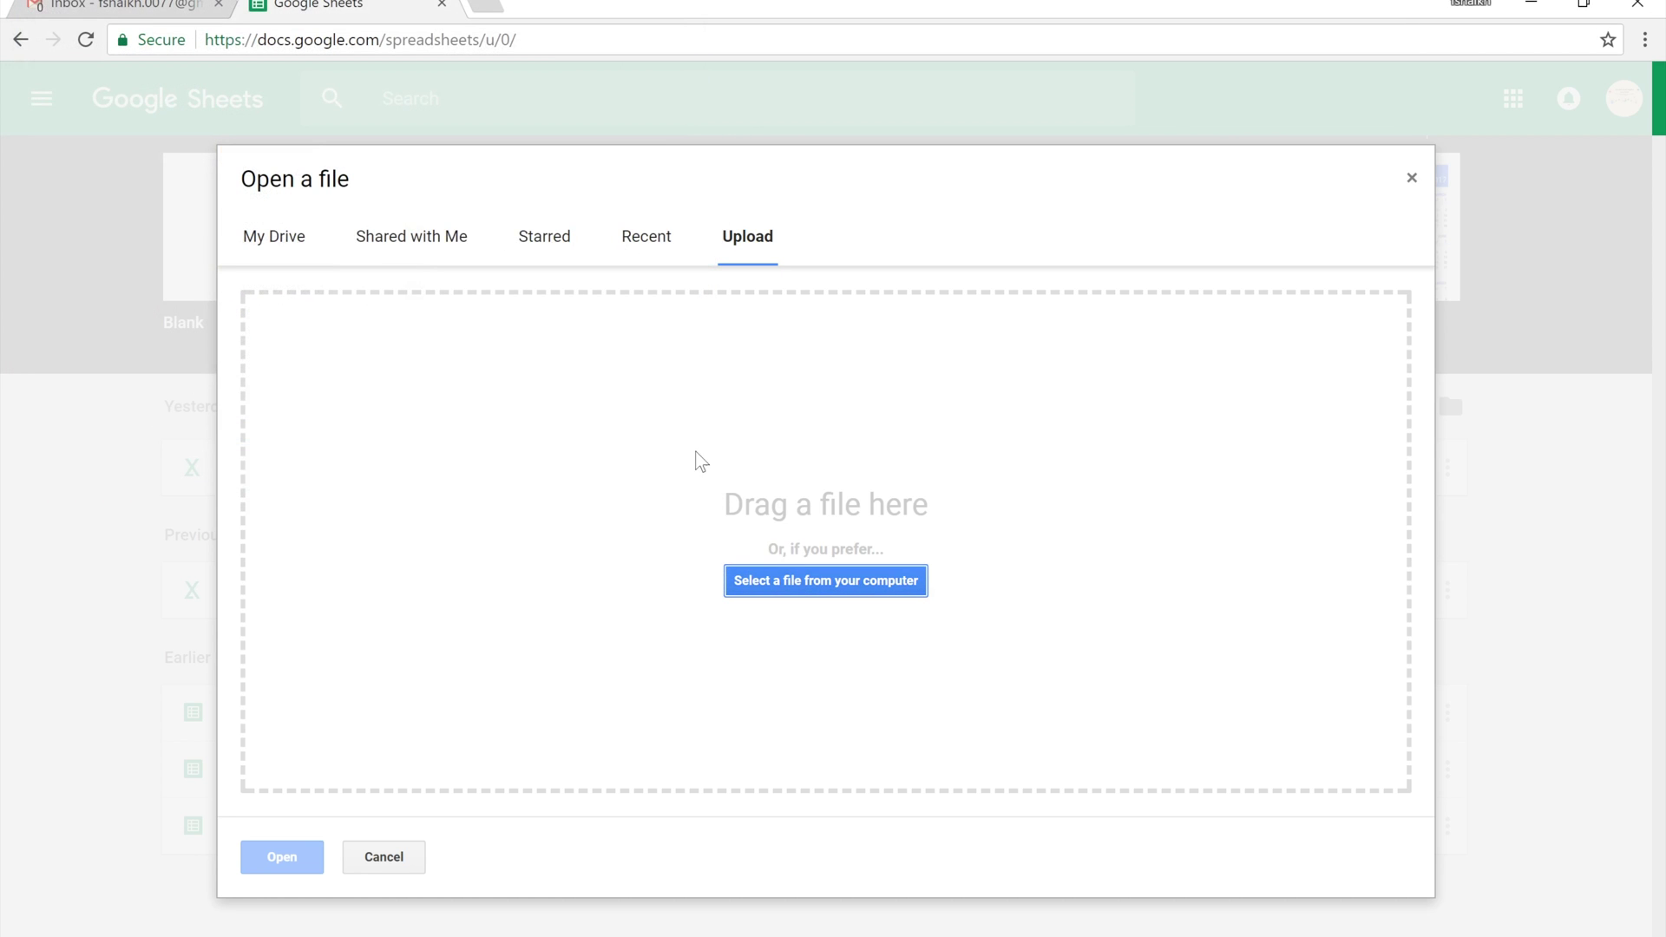
{"action": "left_click", "coordinate": [375, 866]}
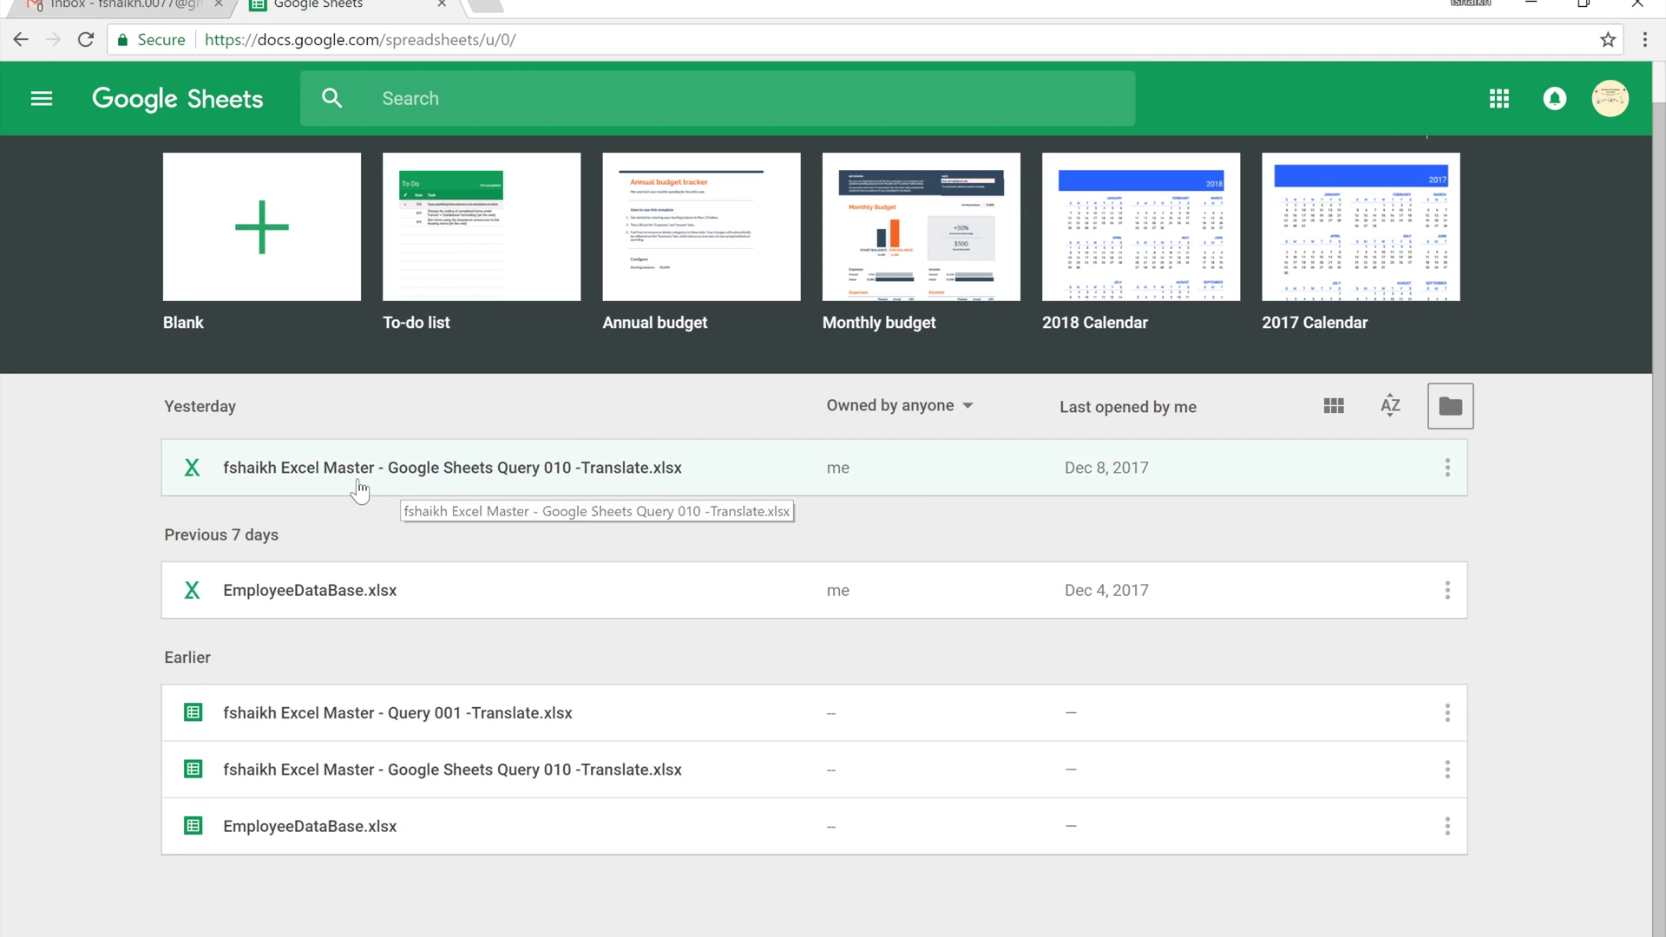
{"action": "left_click", "coordinate": [537, 476]}
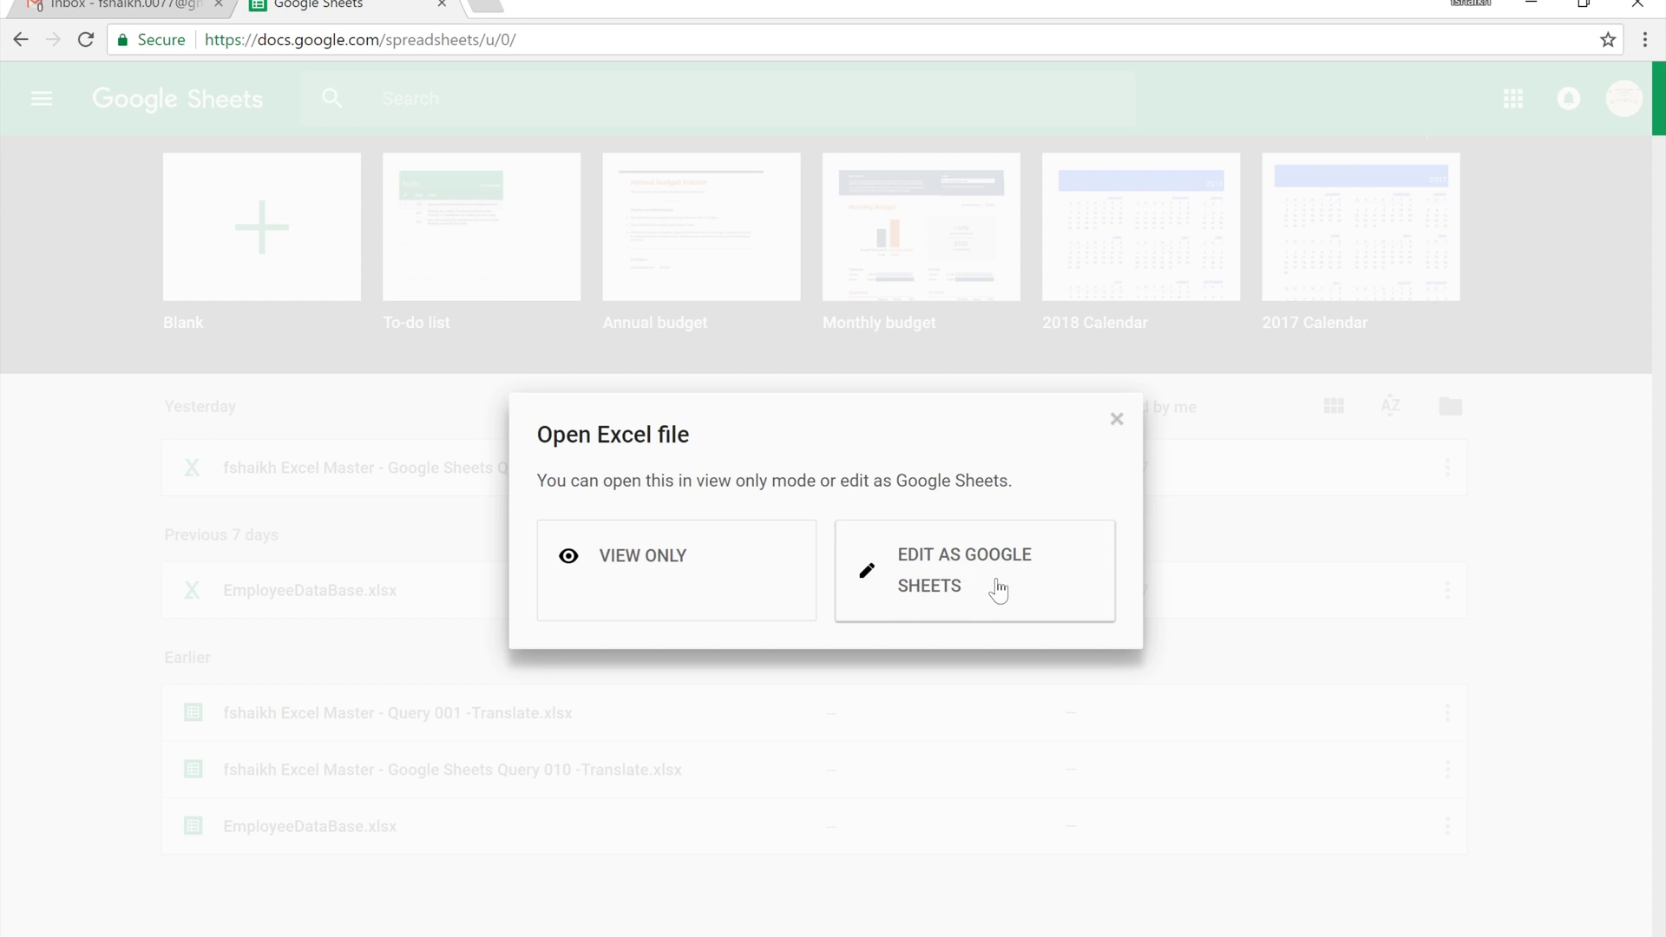
{"action": "left_click", "coordinate": [997, 584]}
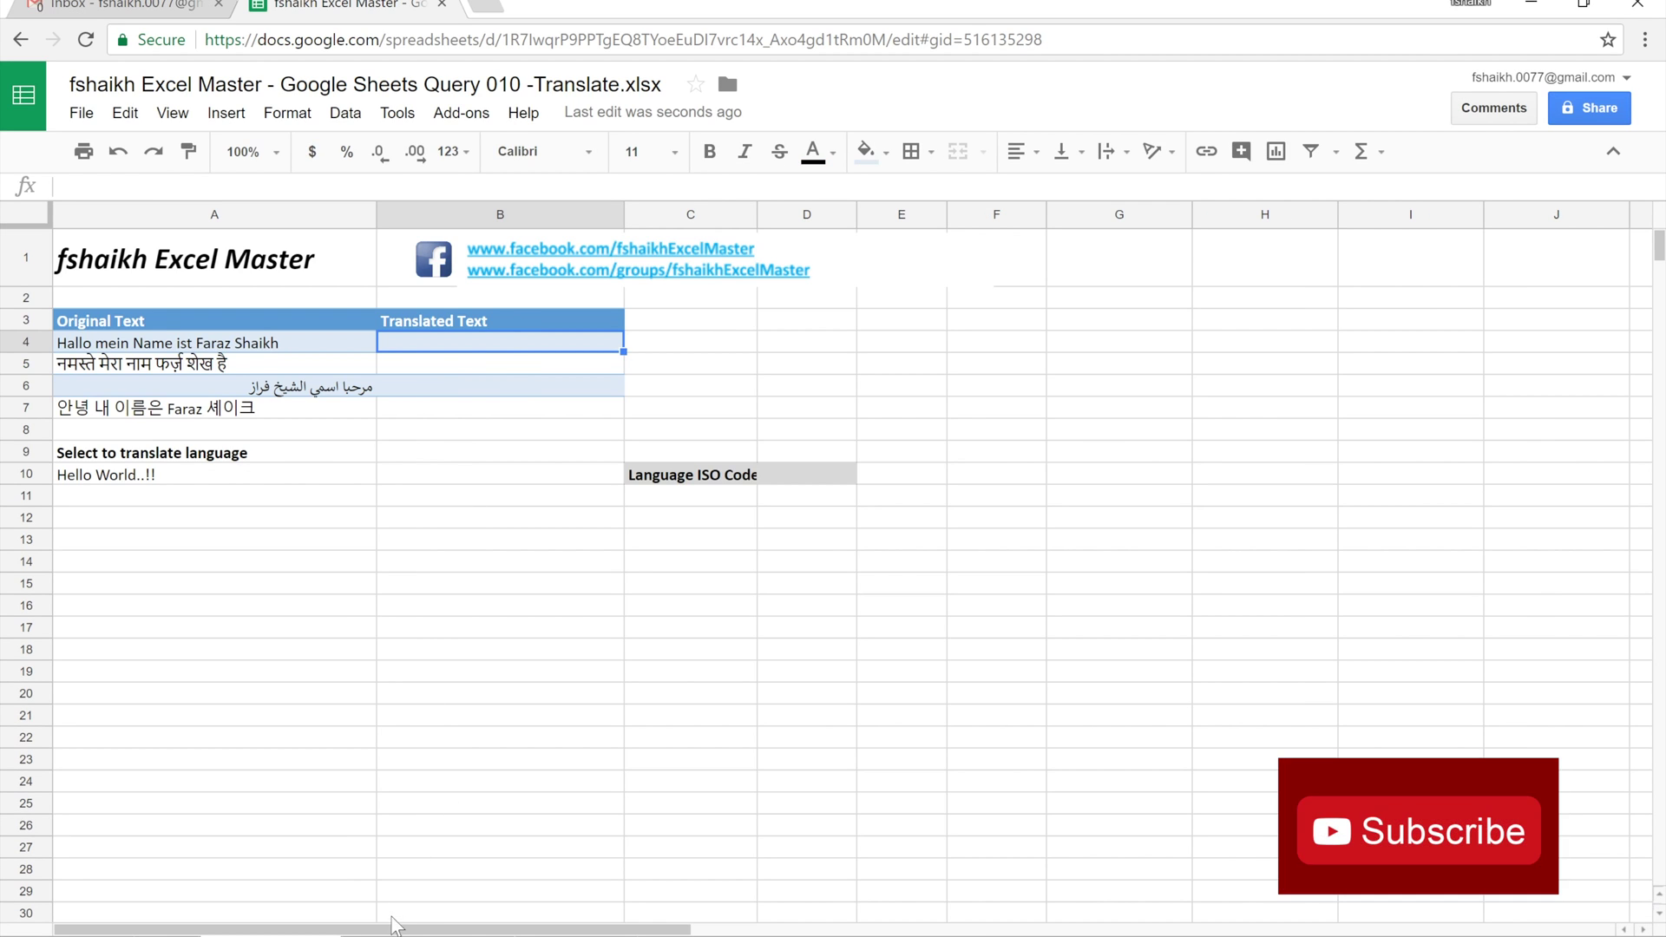
Step: Glance at the Language ISO Code sheet, then return to the Example translation sheet
{"action": "left_click", "coordinate": [408, 935]}
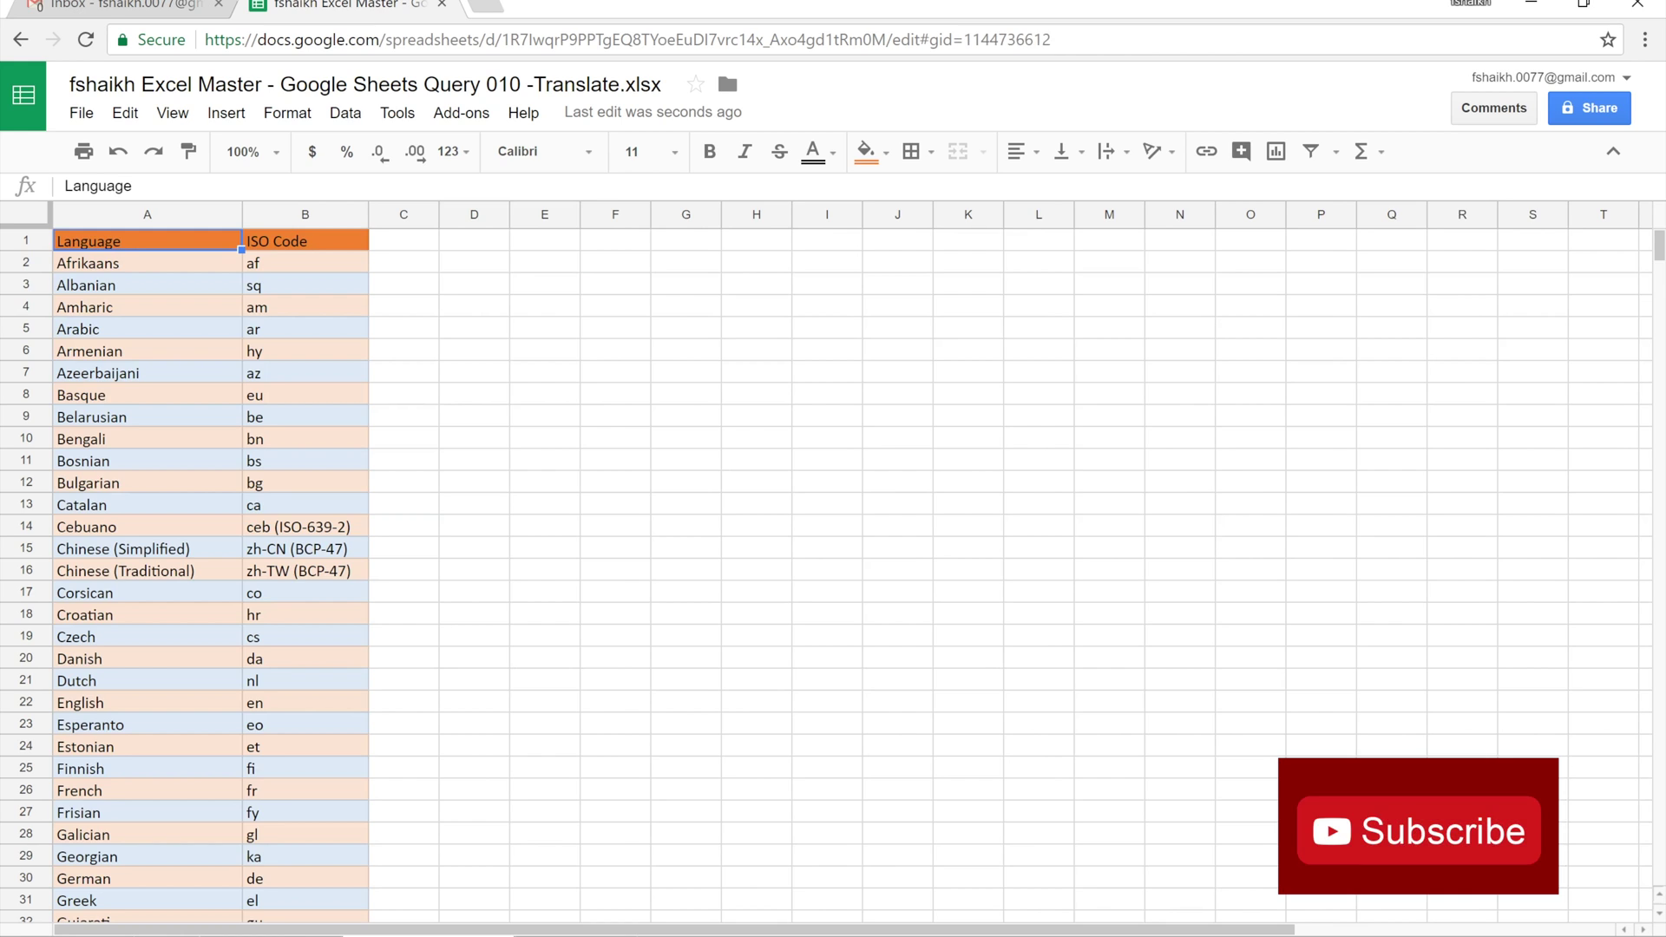
{"action": "key", "text": "ctrl+shift+Page_Up"}
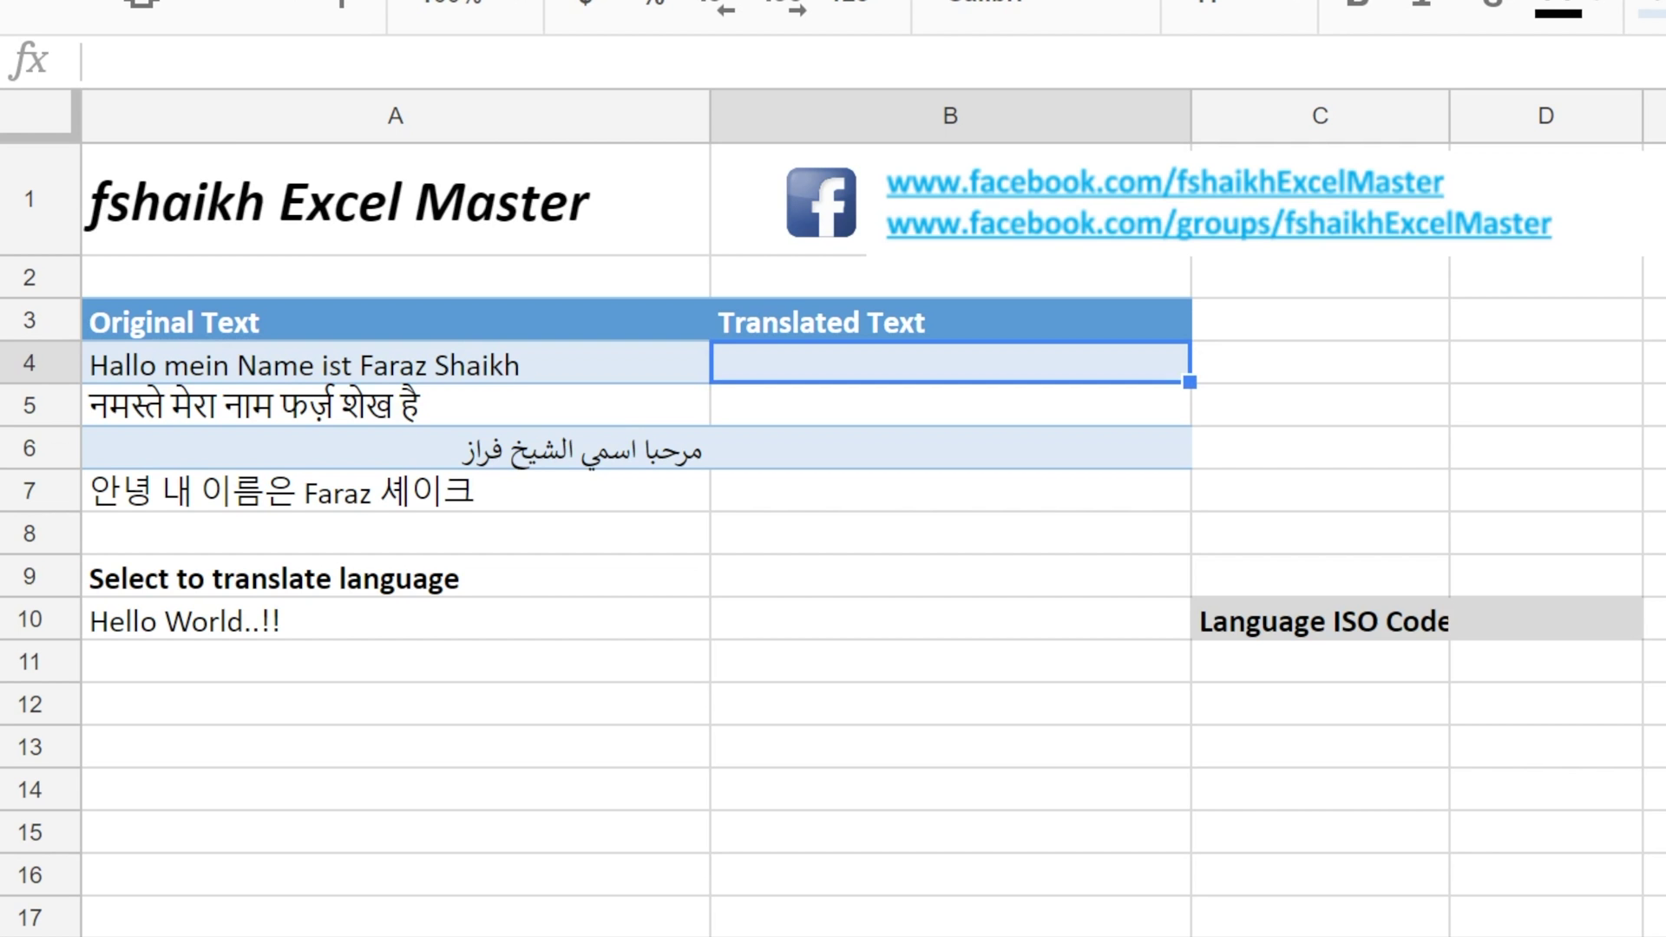
Step: Enter =GOOGLETRANSLATE(A4,"de","en") in B4 to translate the German sentence into English
{"action": "type", "text": "=goo"}
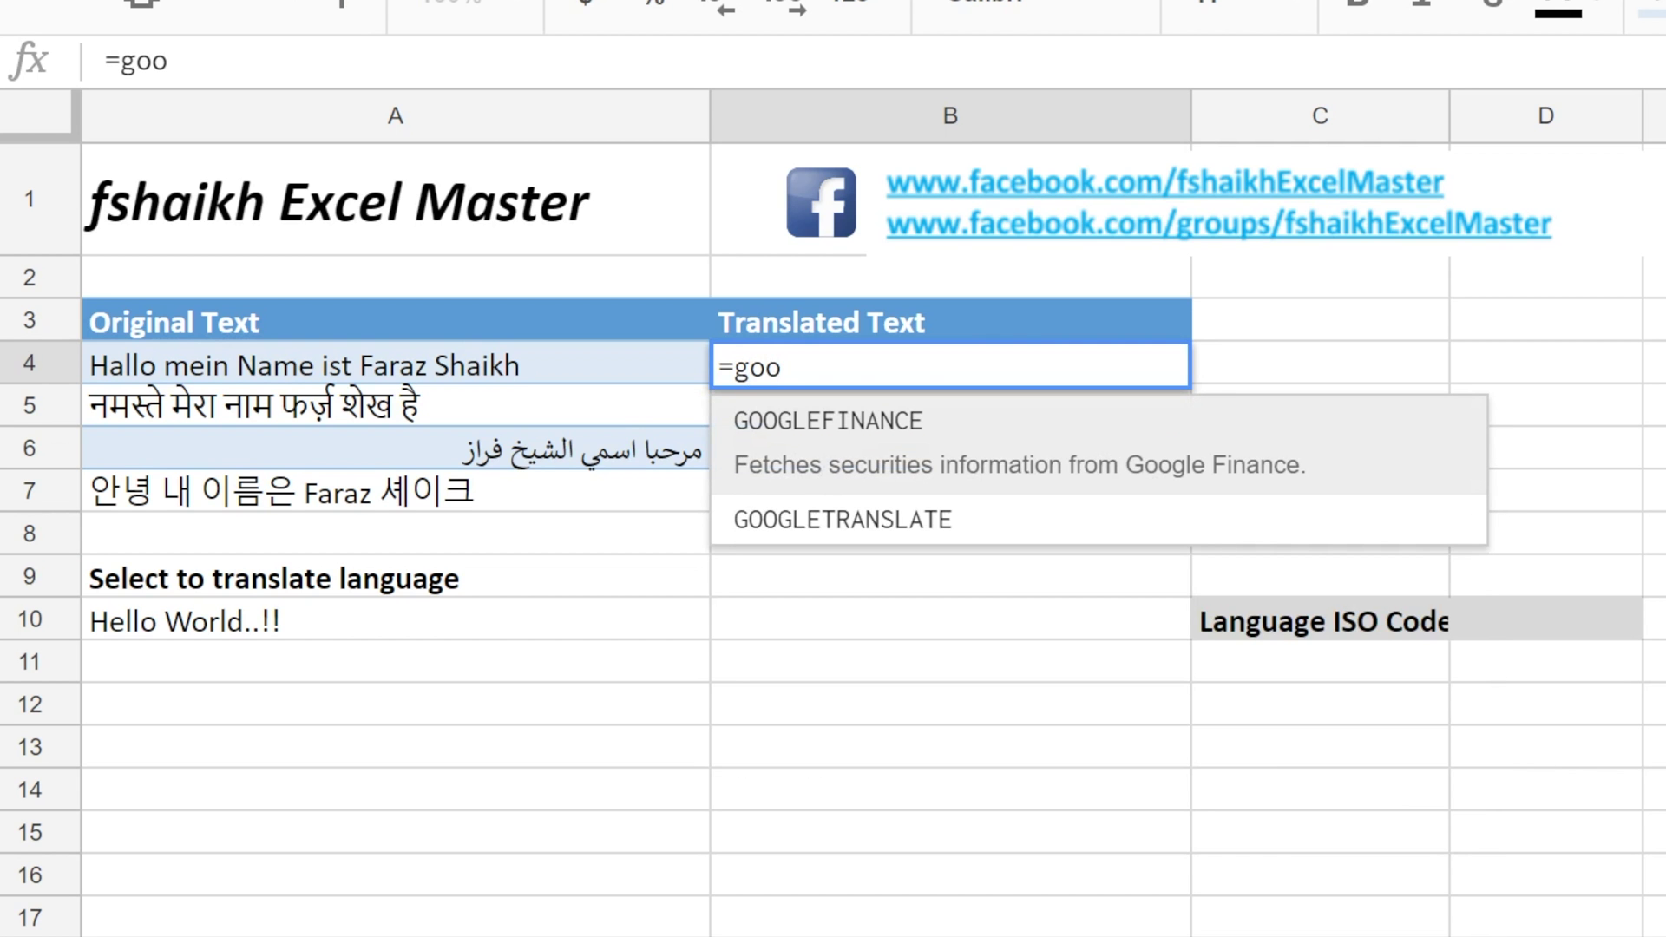
{"action": "key", "text": "Down"}
{"action": "key", "text": "Tab"}
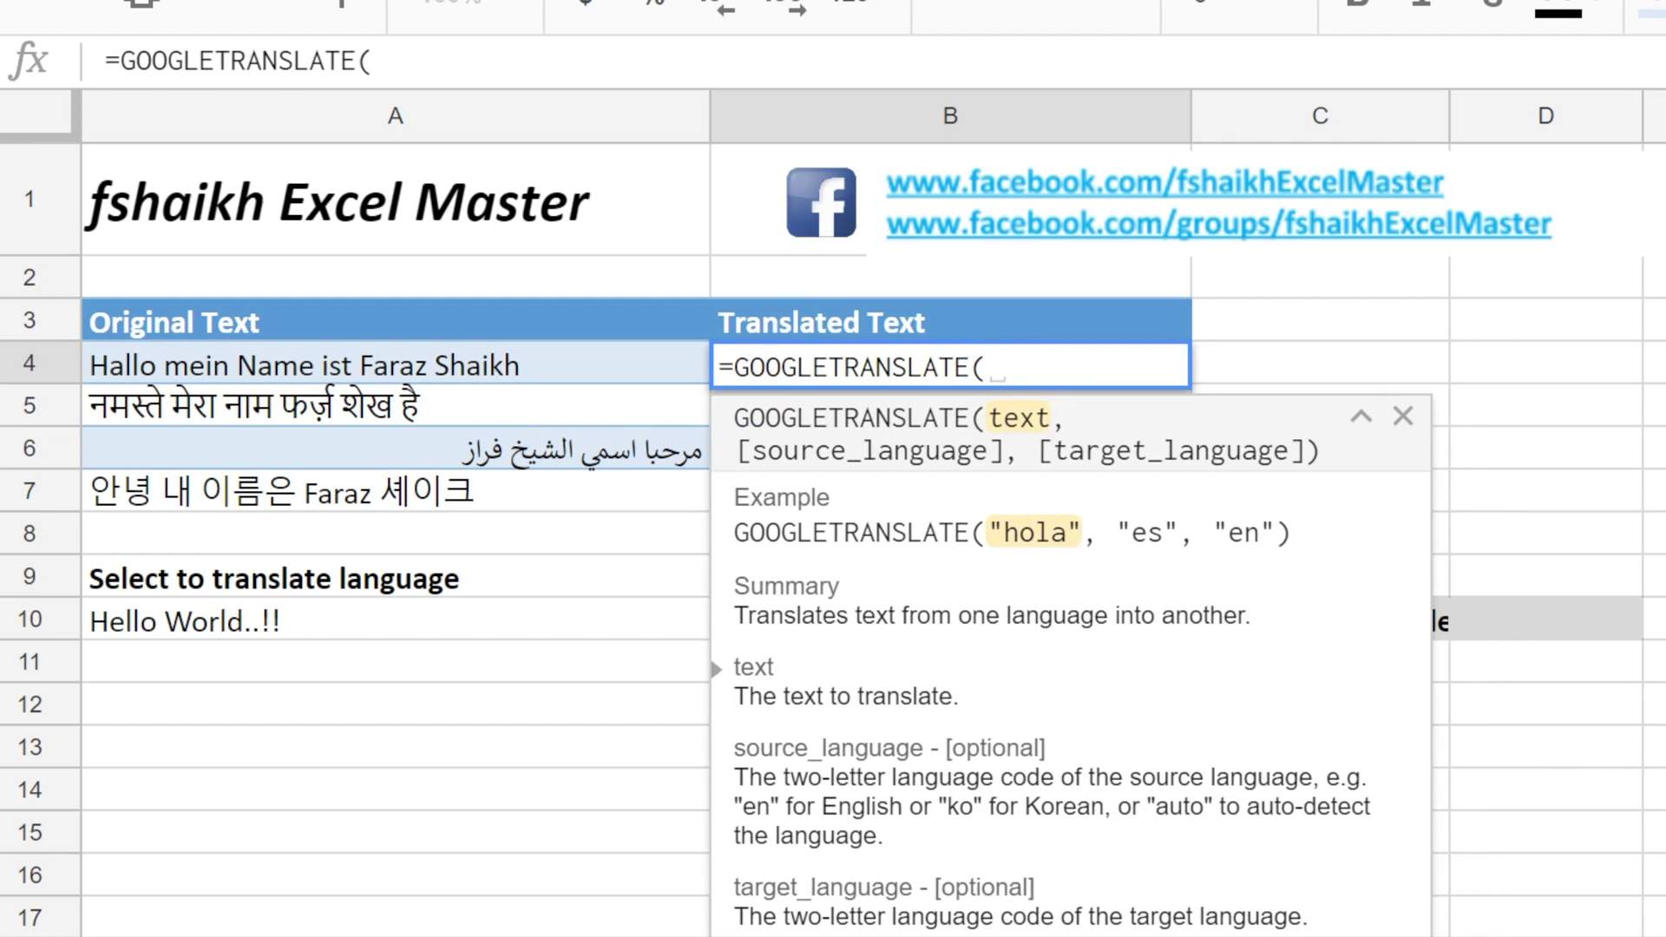
{"action": "left_click", "coordinate": [553, 372]}
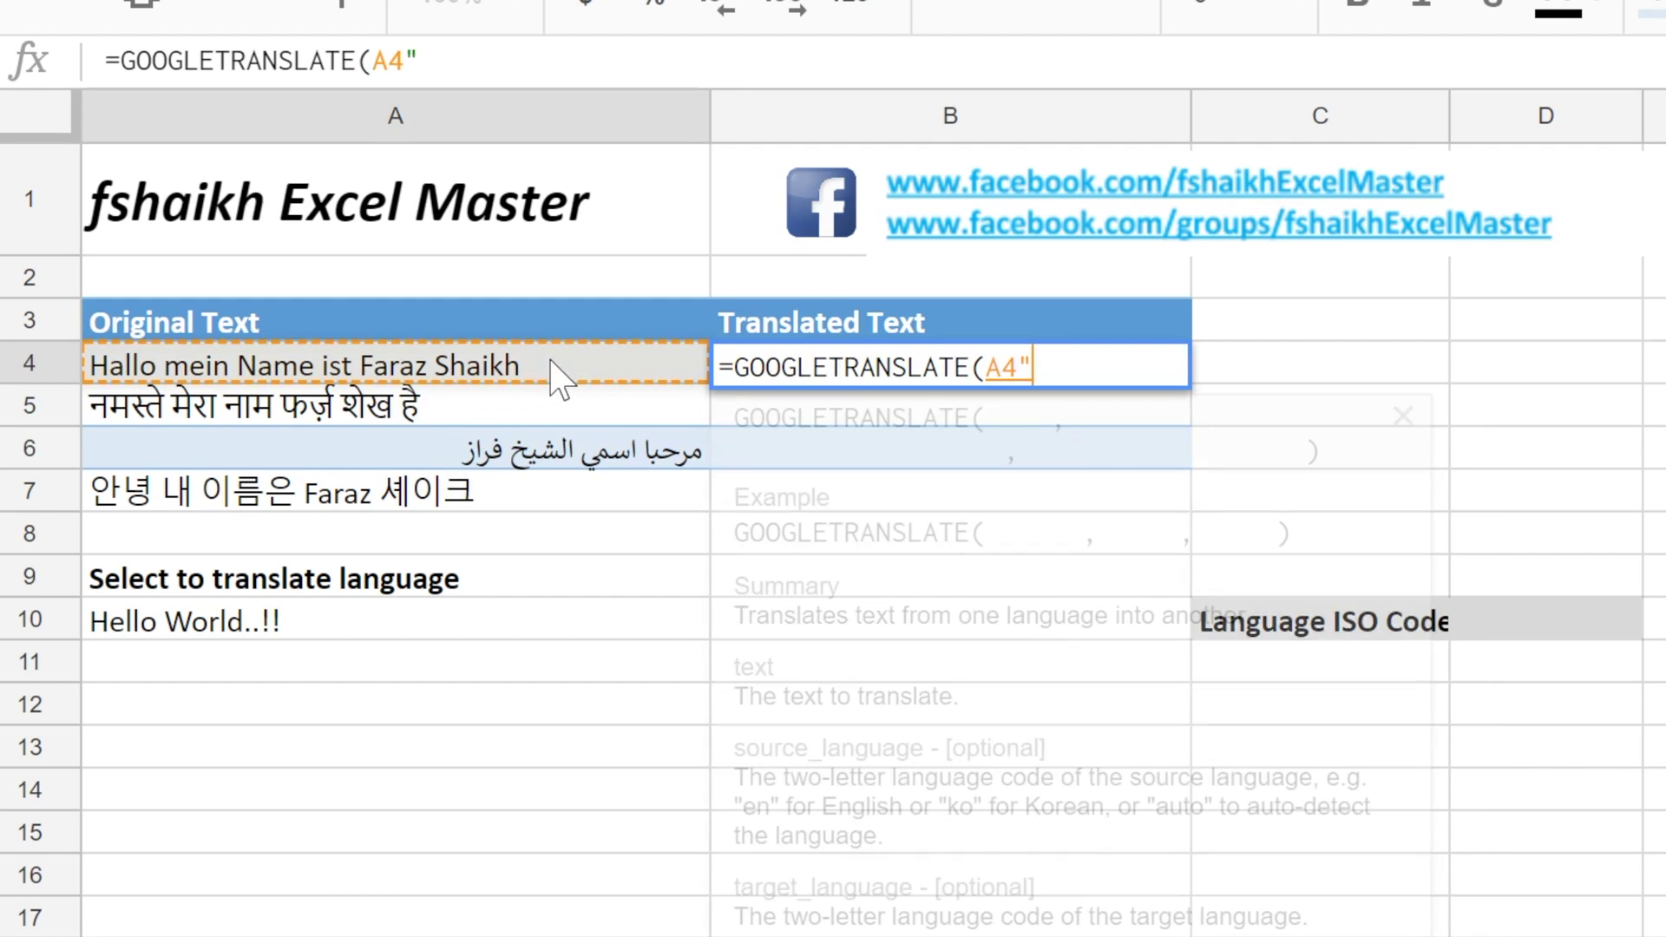
{"action": "type", "text": ","}
{"action": "key", "text": "Up"}
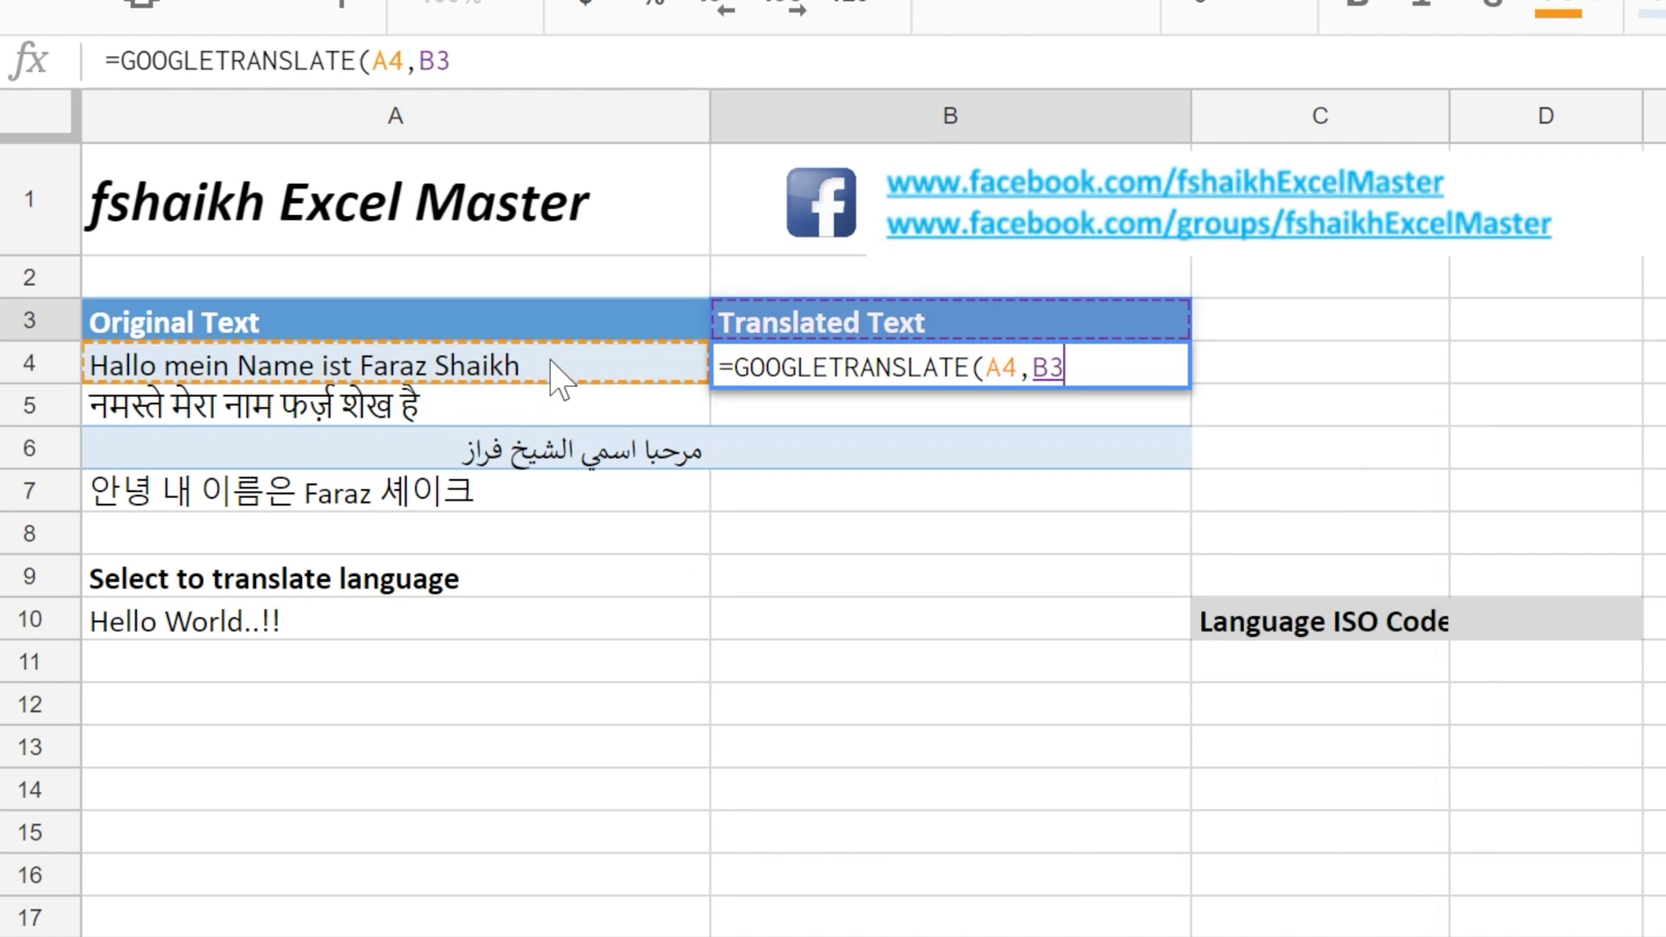
{"action": "key", "text": "BackSpace"}
{"action": "key", "text": "BackSpace"}
{"action": "type", "text": "\""}
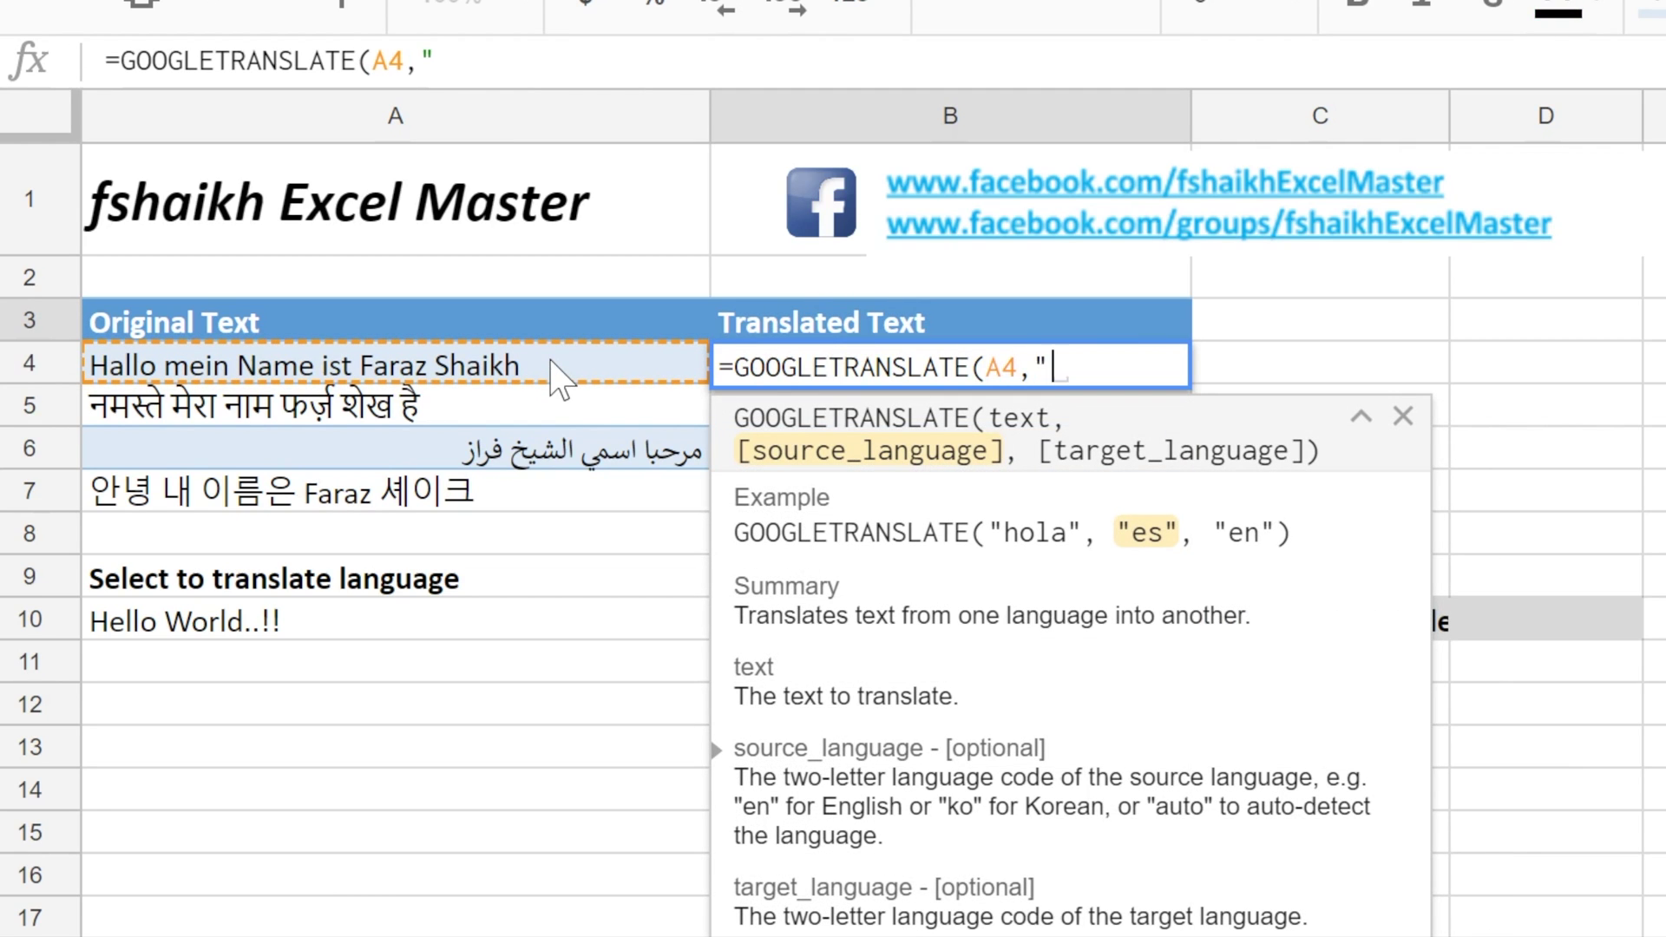
{"action": "type", "text": "de\""}
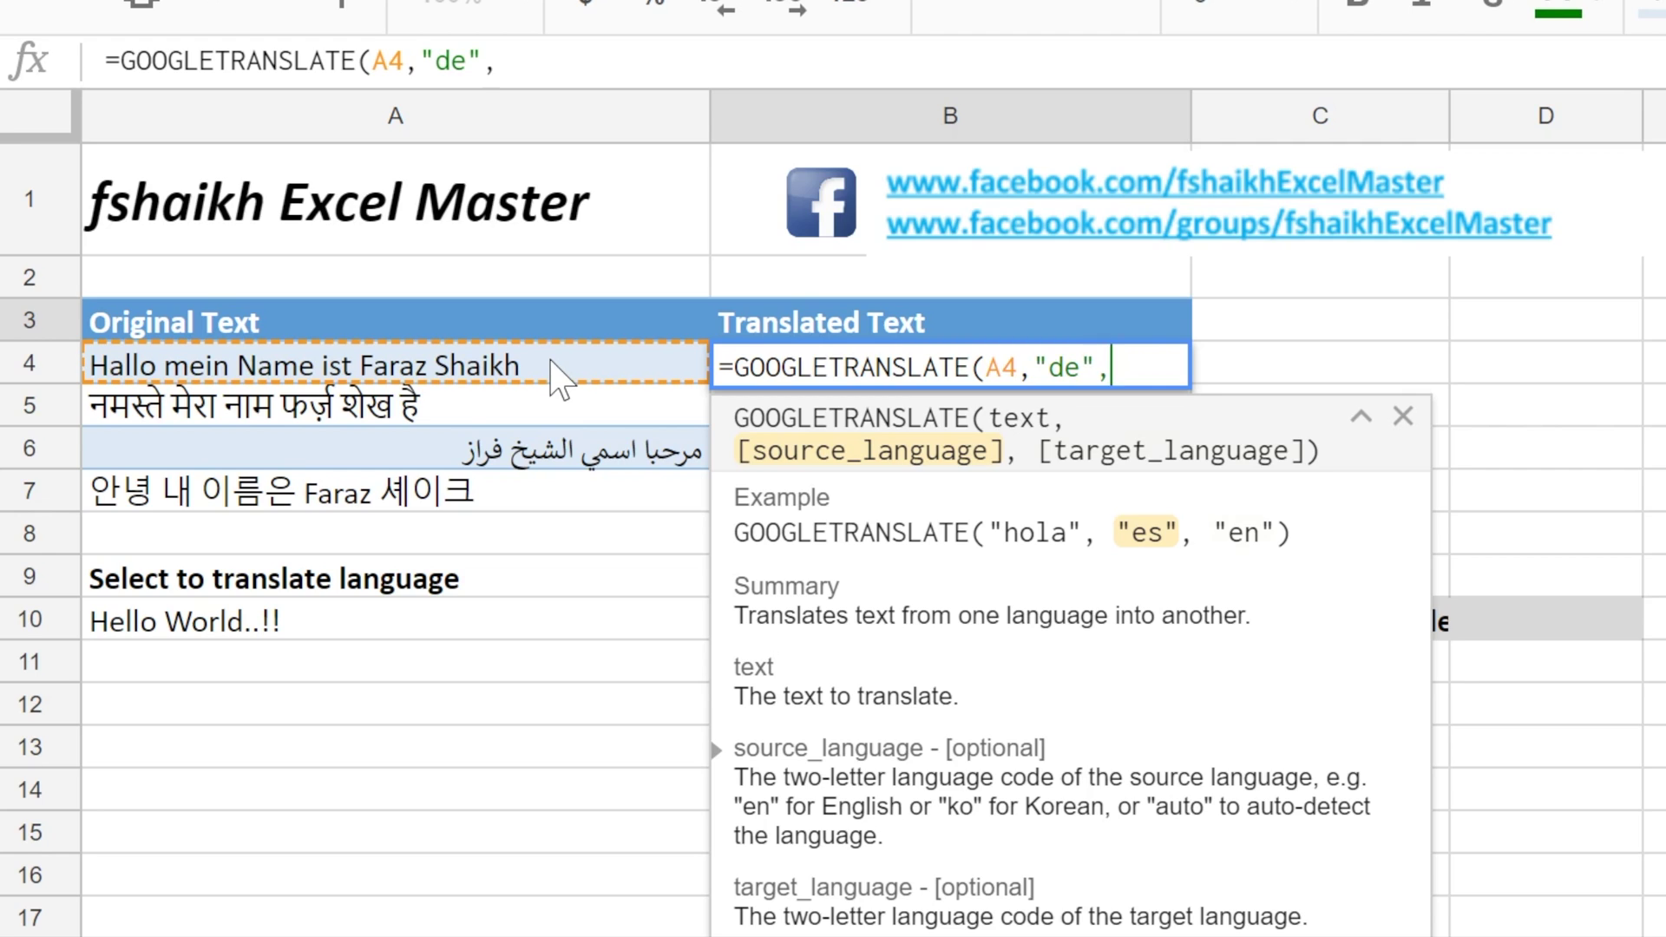
{"action": "type", "text": ",\""}
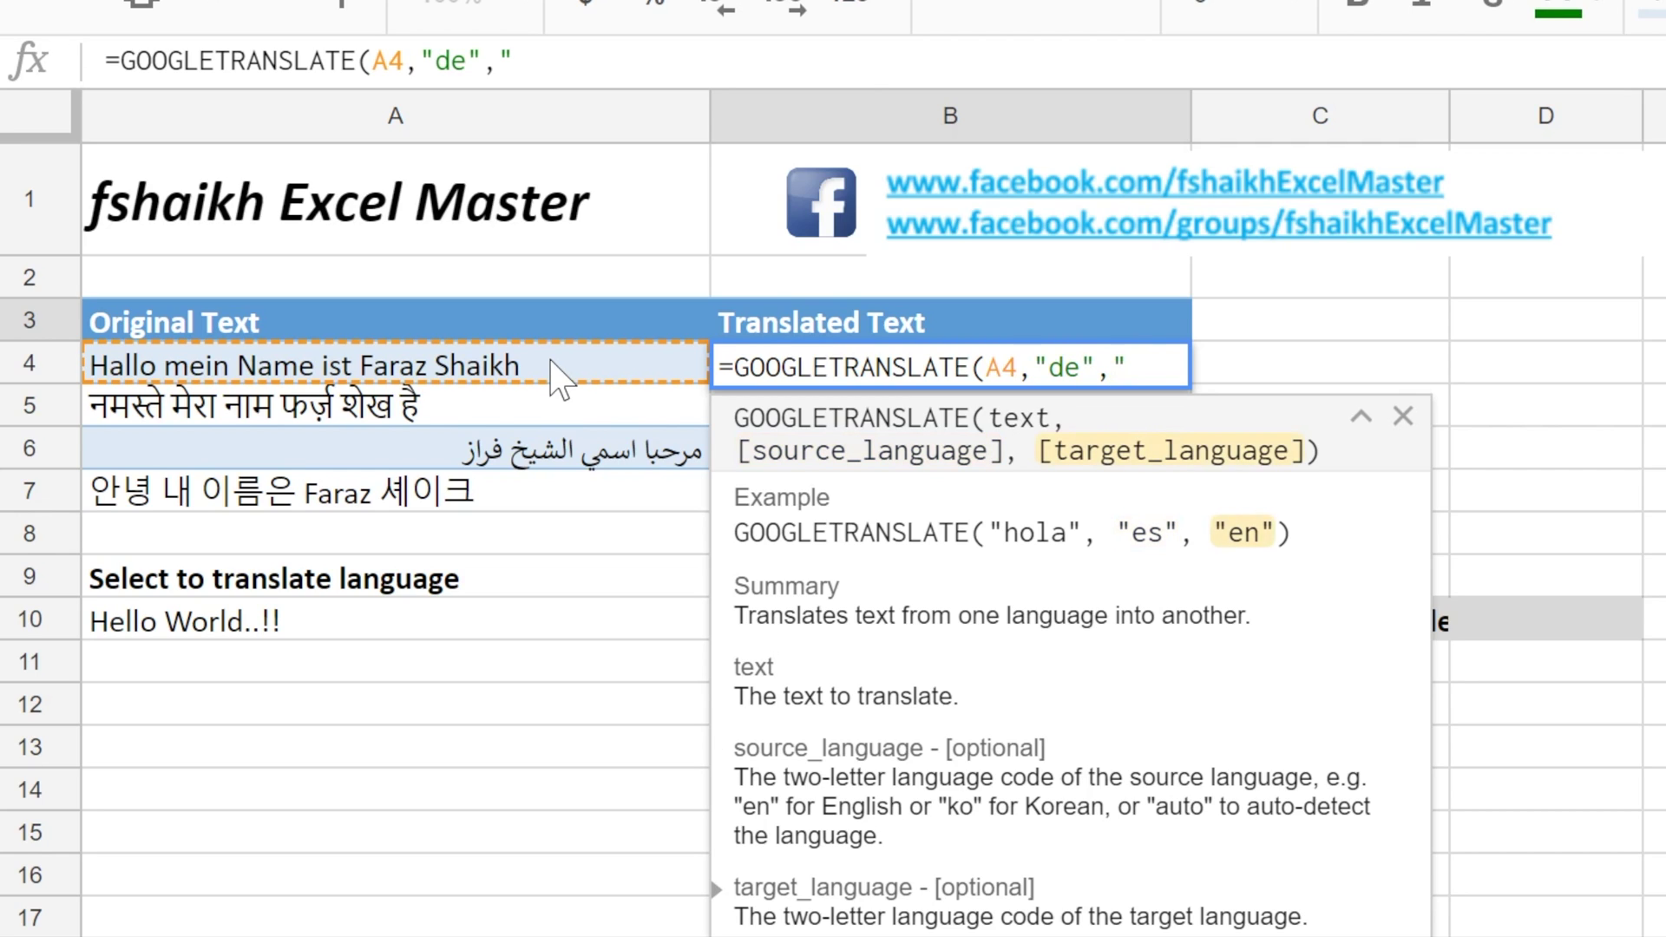
{"action": "type", "text": "en\")"}
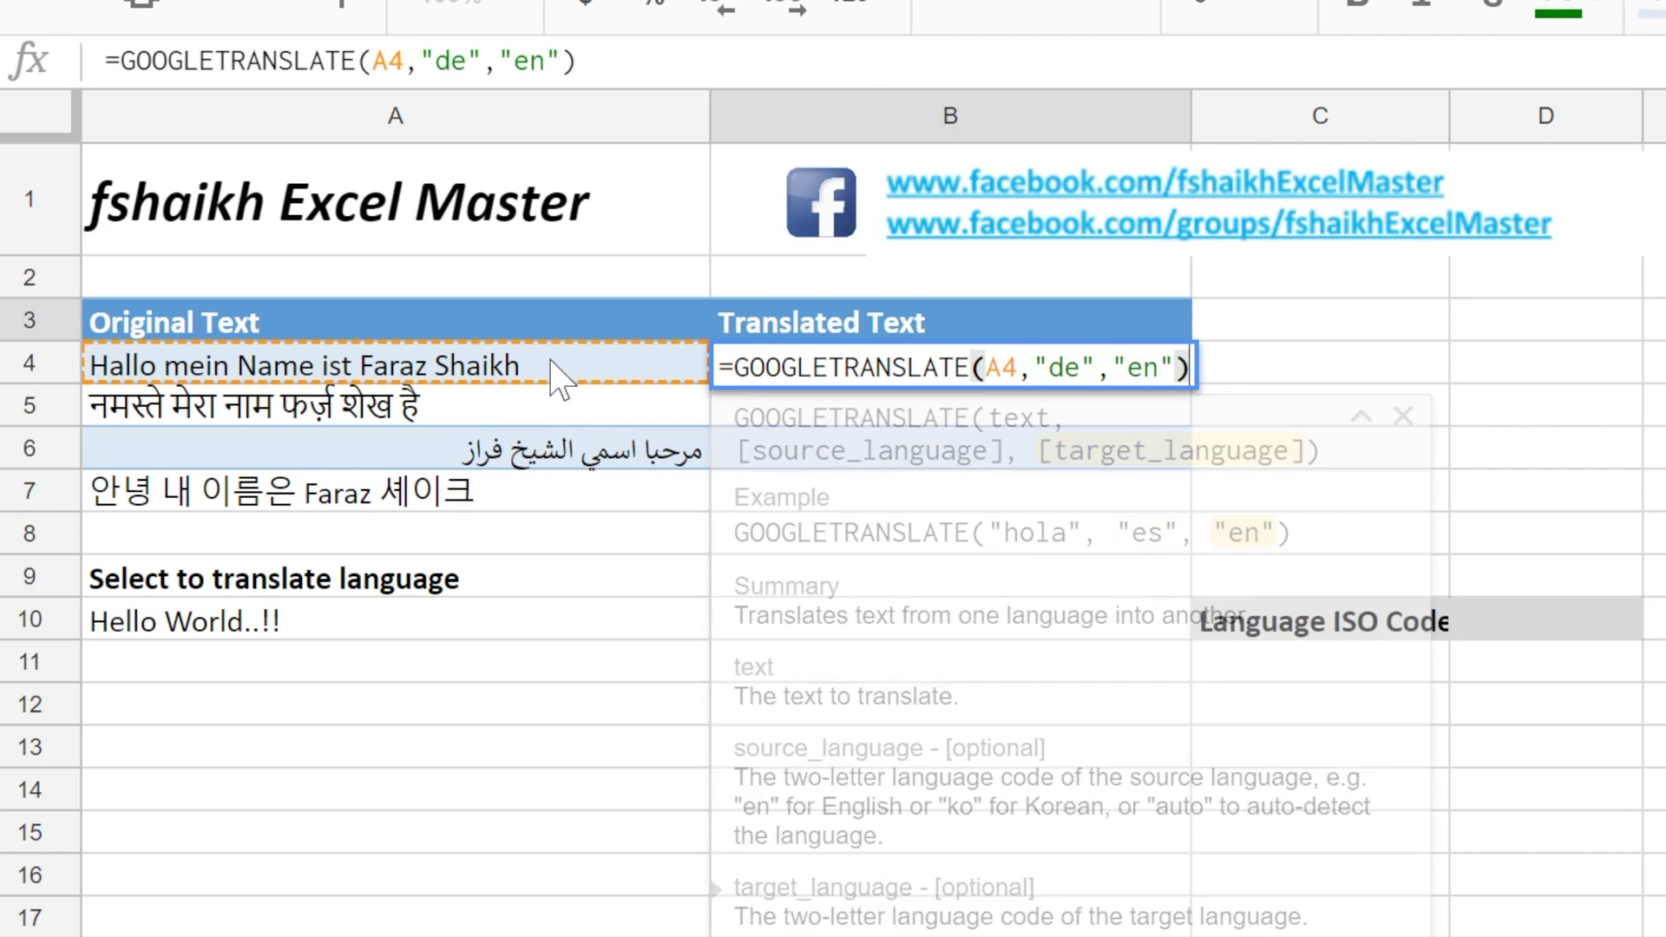
{"action": "key", "text": "Return"}
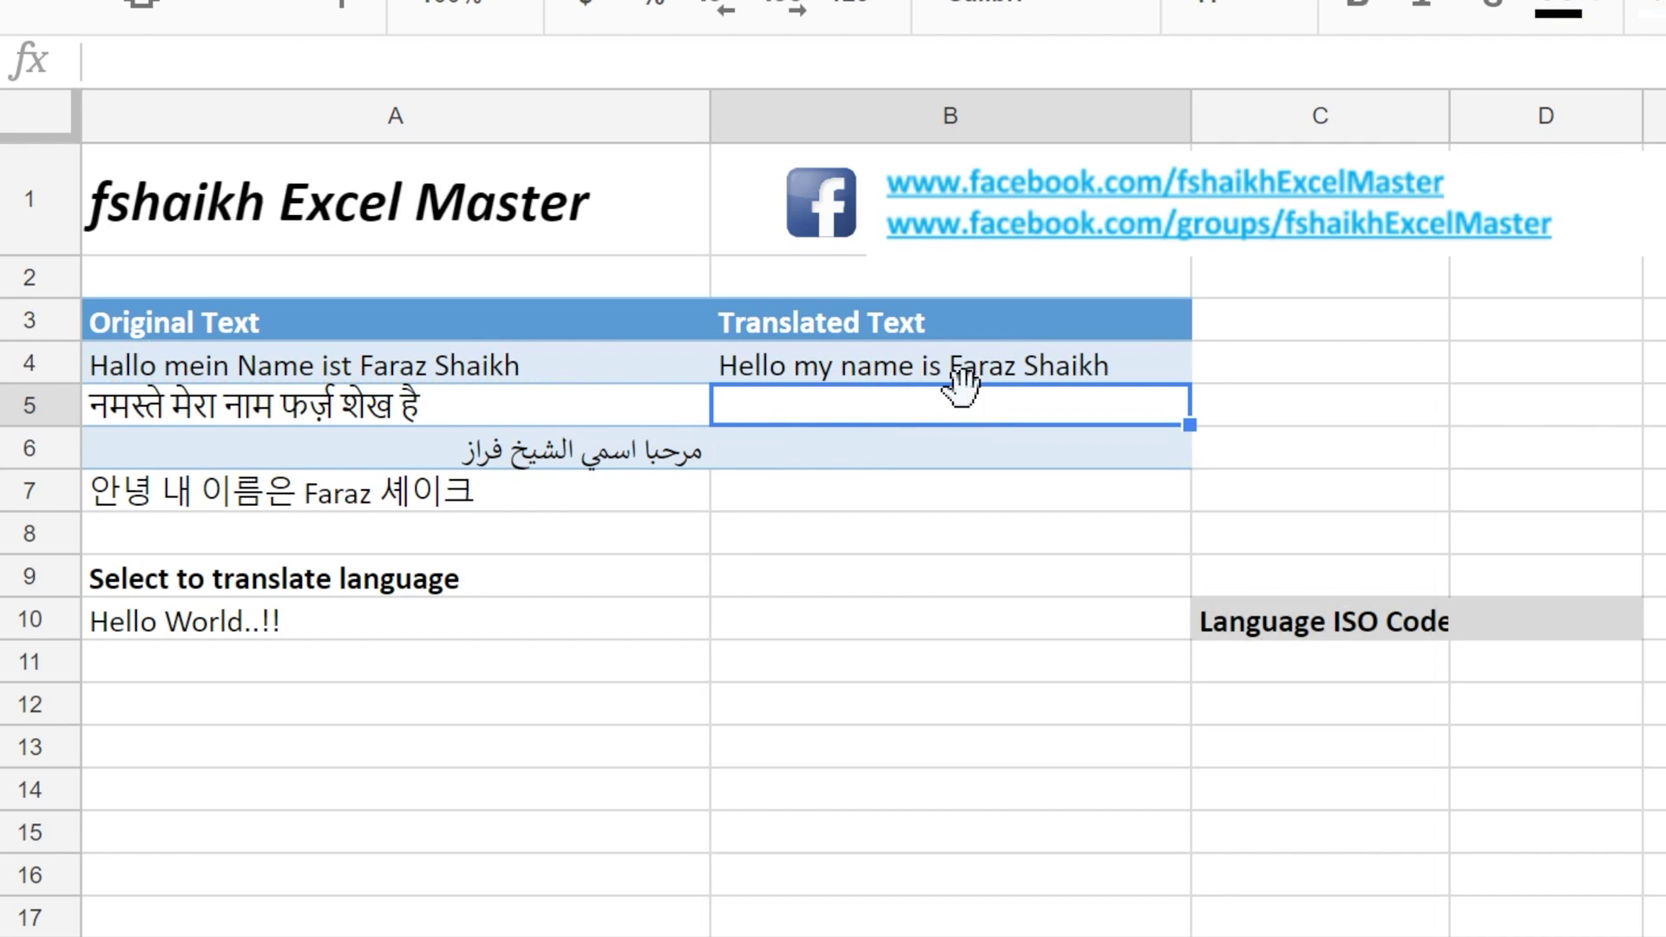
Step: Change the B9 language choice from German to Hindi so the ISO code cell D10 shows hi
{"action": "left_click", "coordinate": [847, 589]}
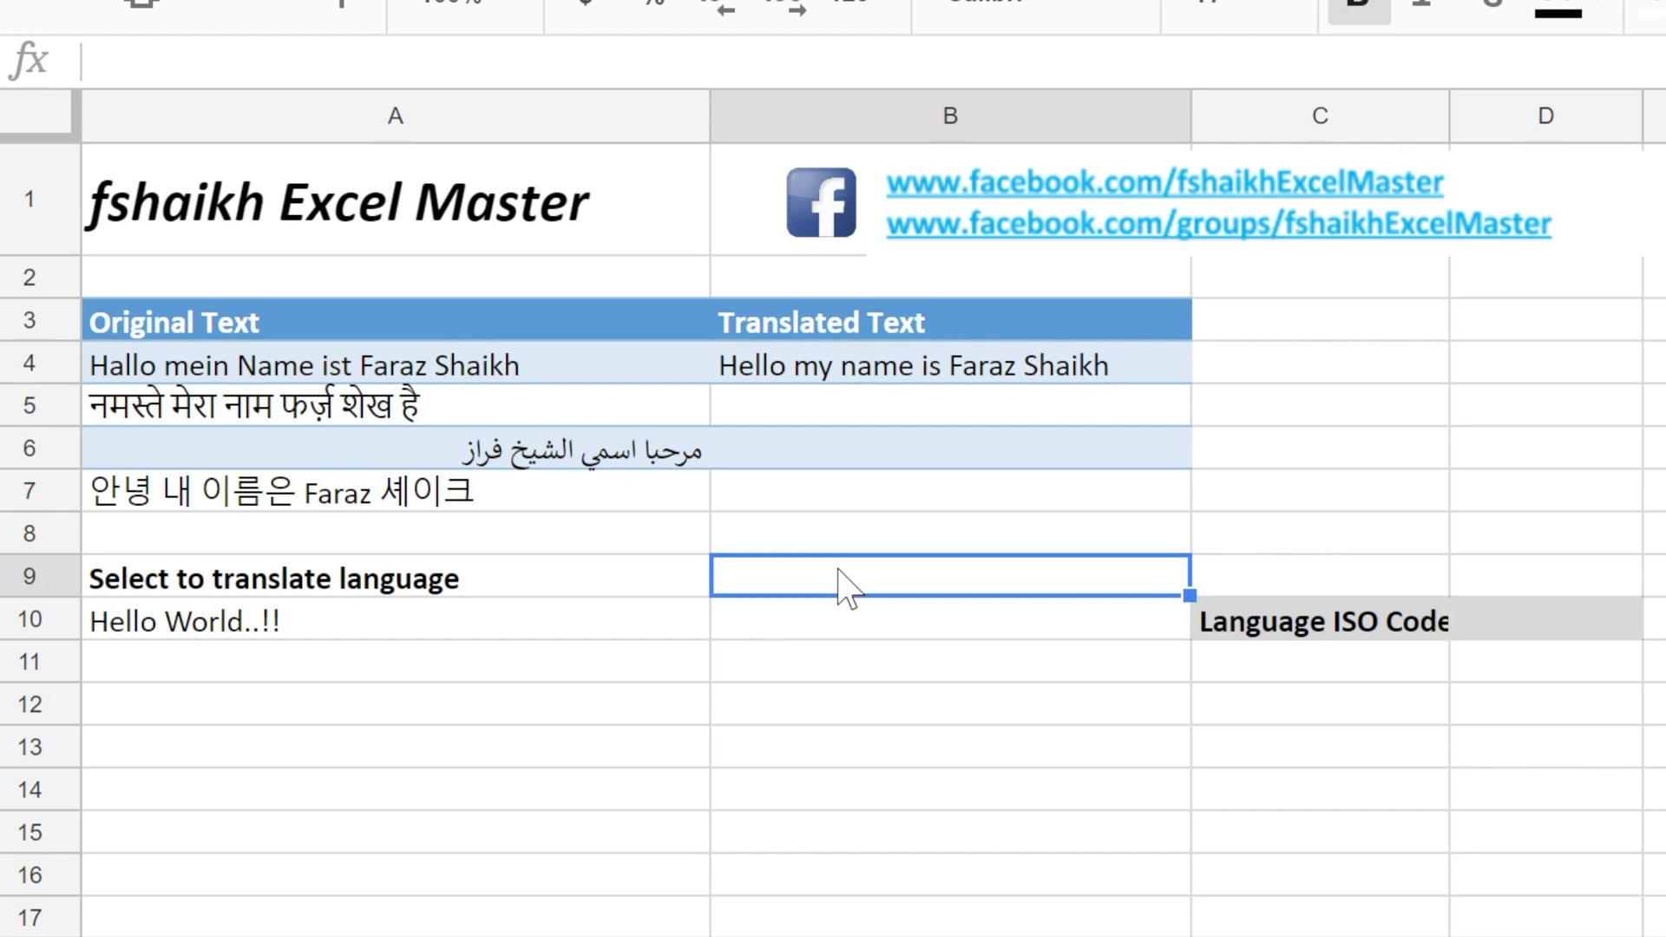
{"action": "type", "text": "German"}
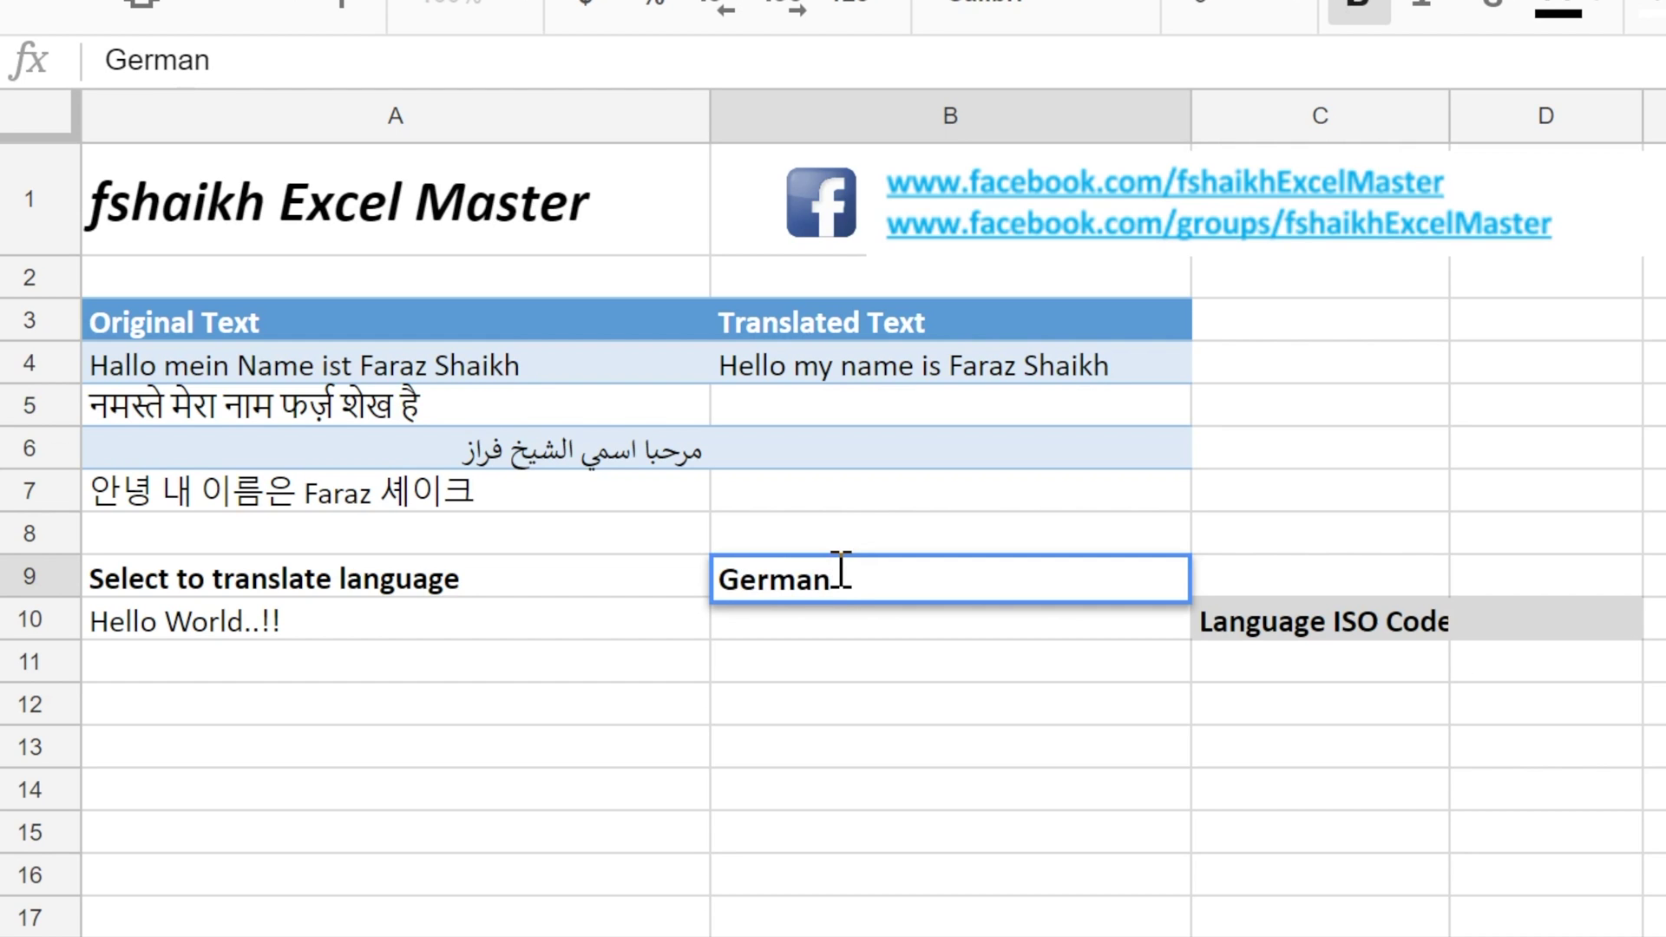
{"action": "key", "text": "Return"}
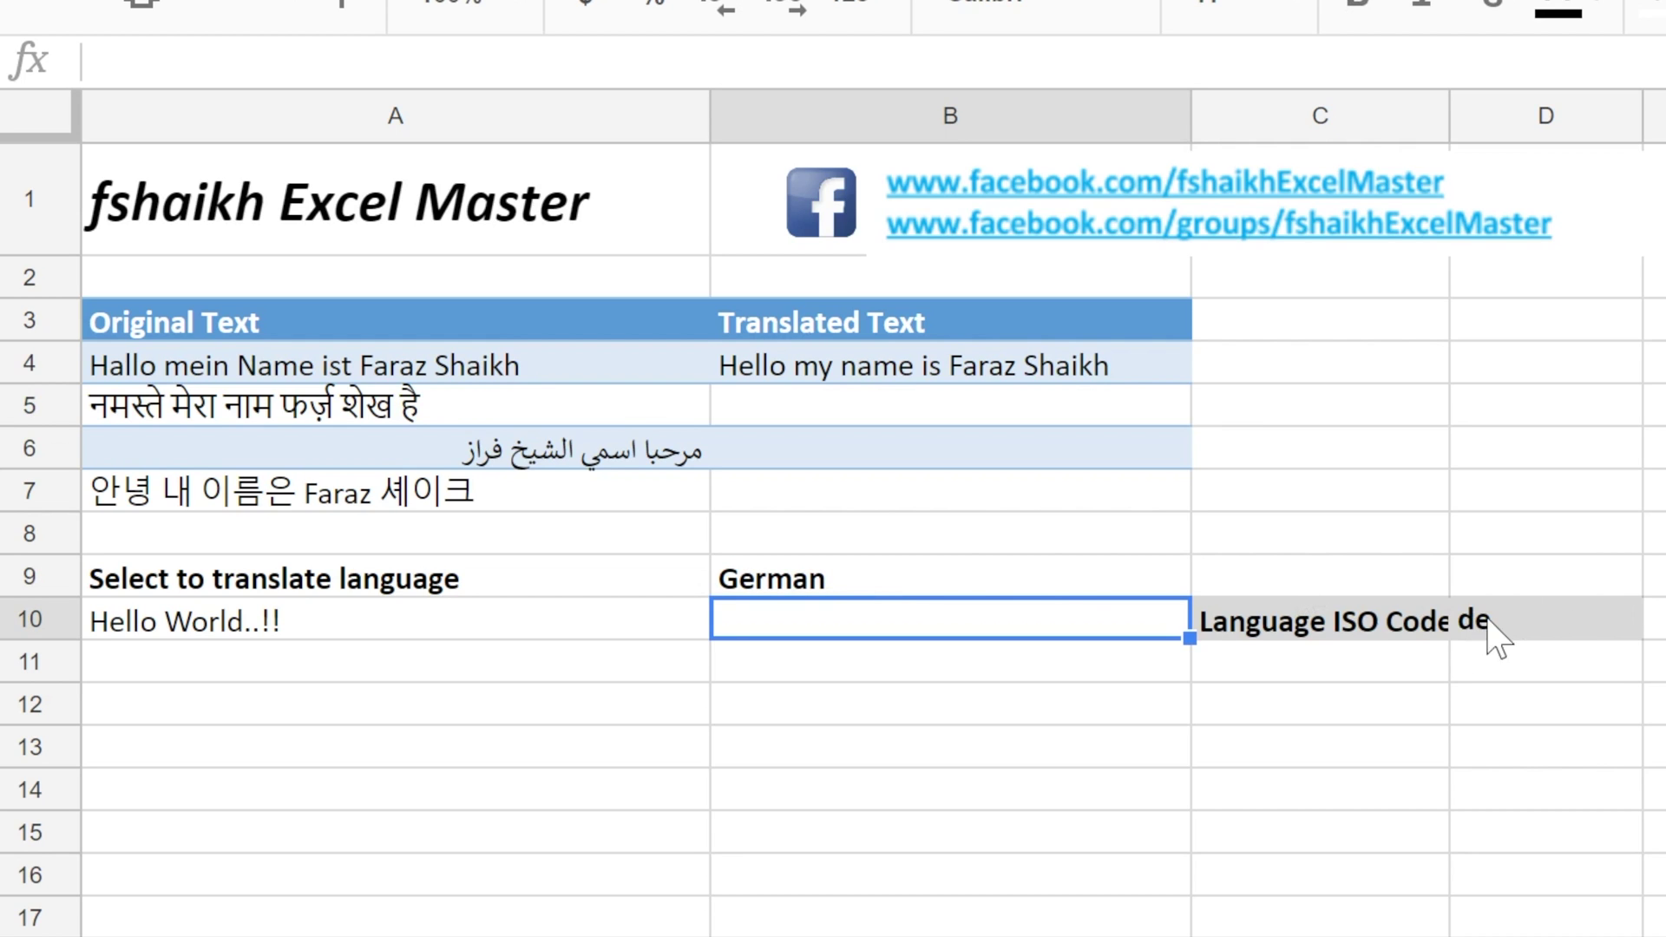
{"action": "left_click", "coordinate": [964, 551]}
{"action": "left_click", "coordinate": [904, 572]}
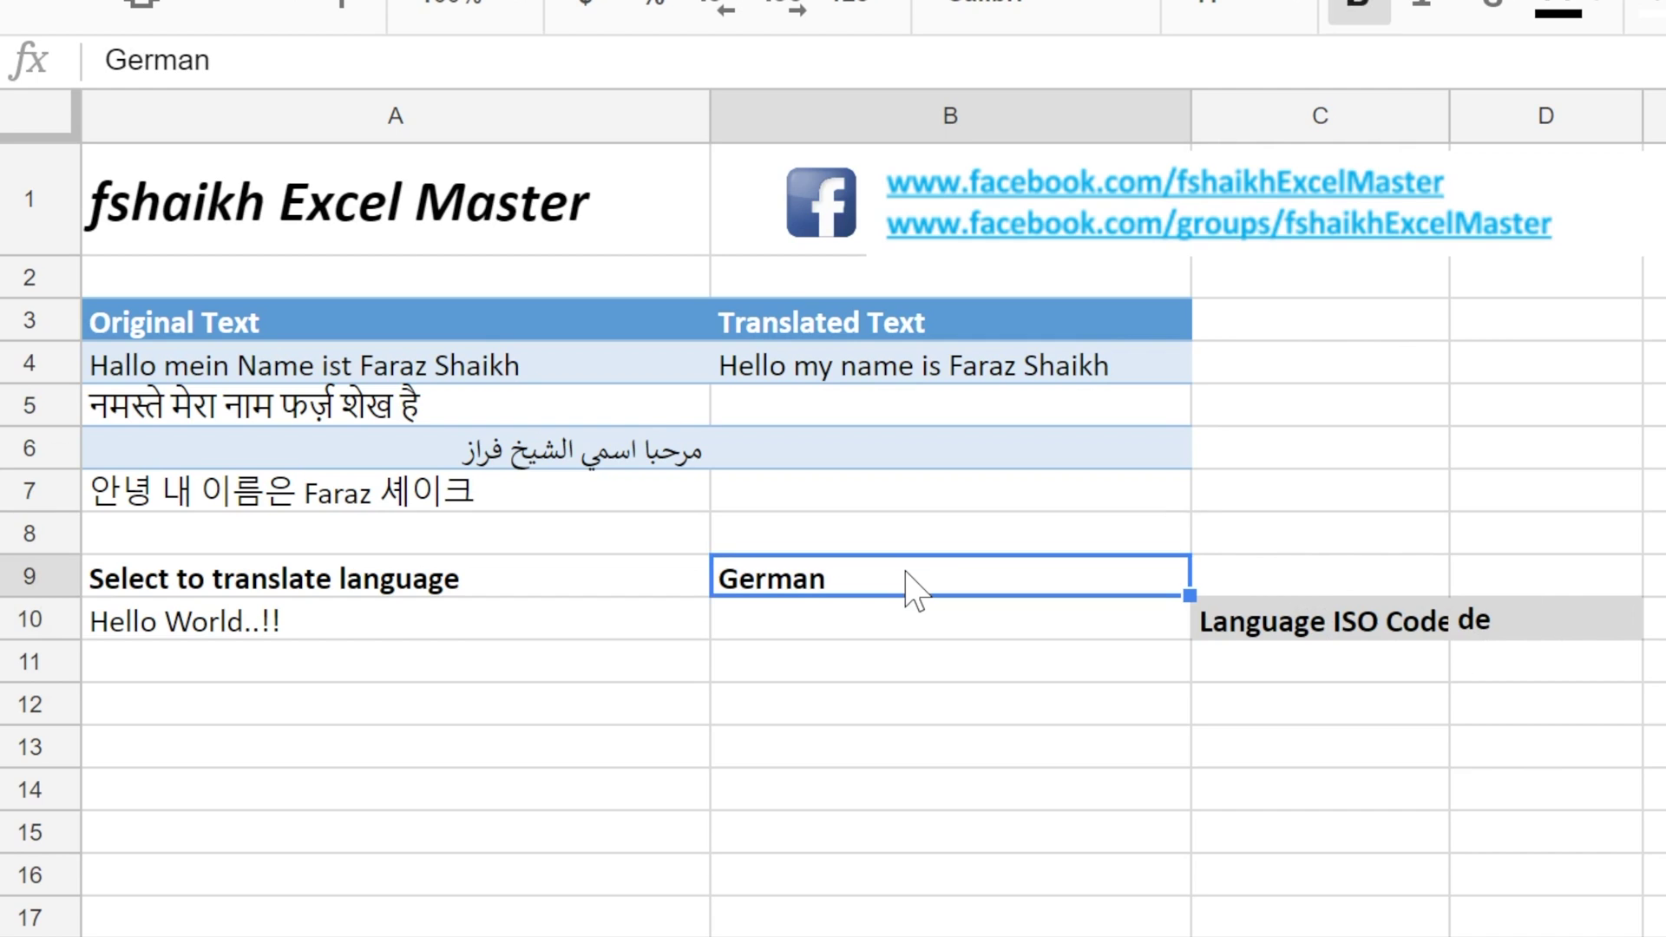
{"action": "type", "text": "Hindi"}
{"action": "key", "text": "Return"}
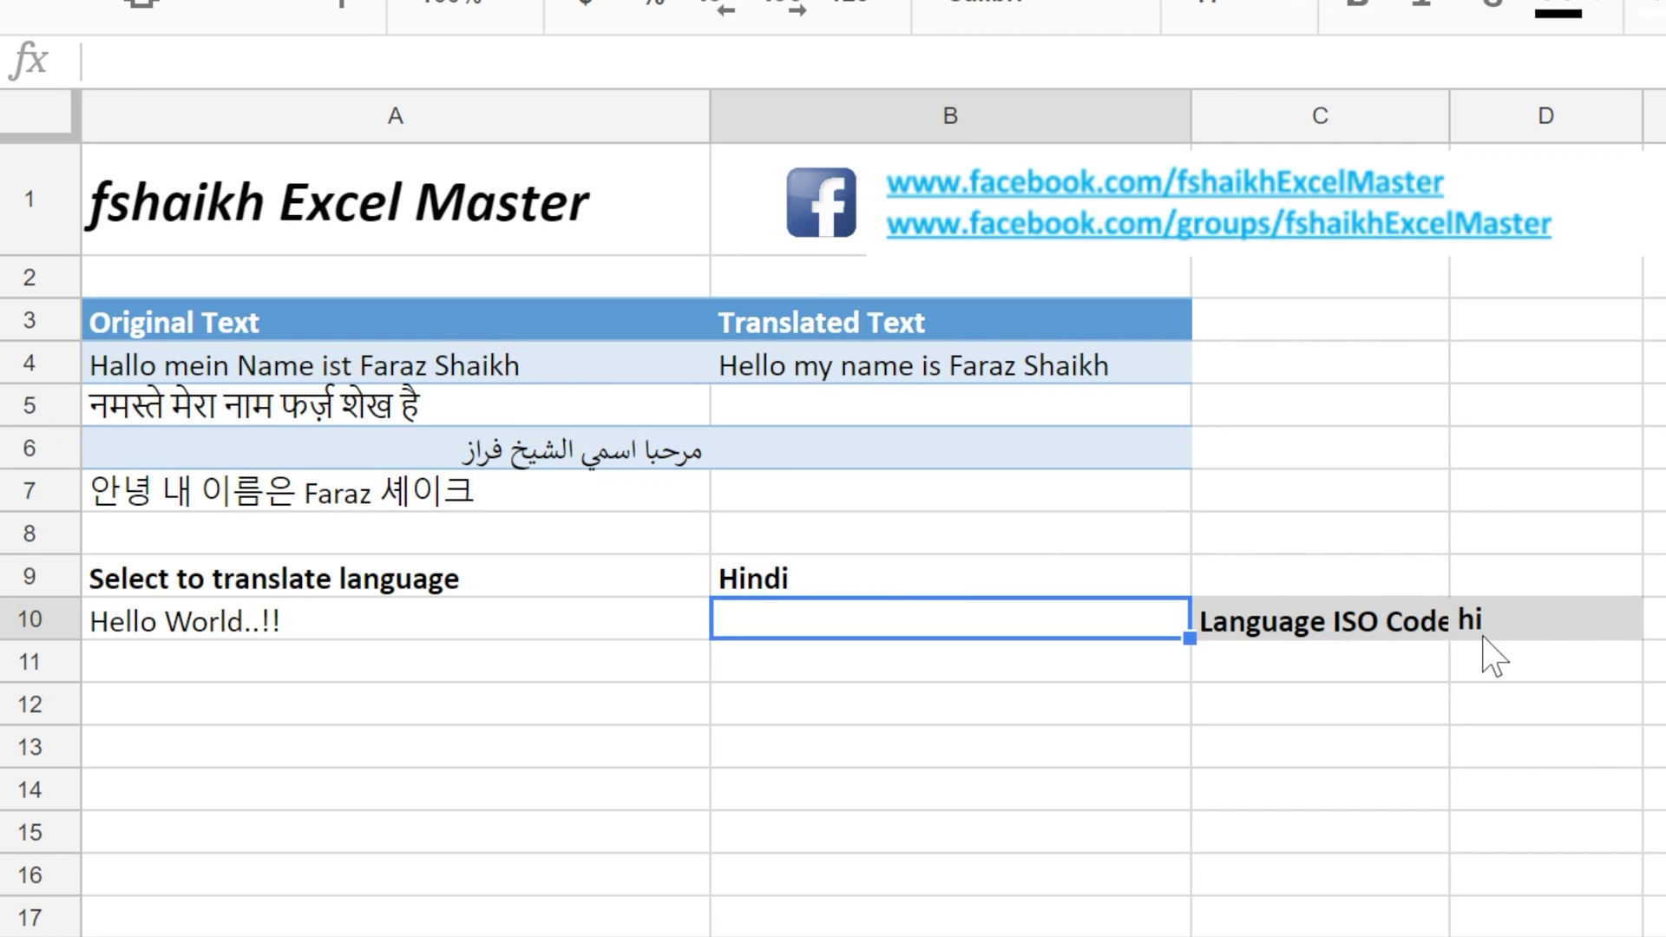
{"action": "left_click", "coordinate": [823, 399]}
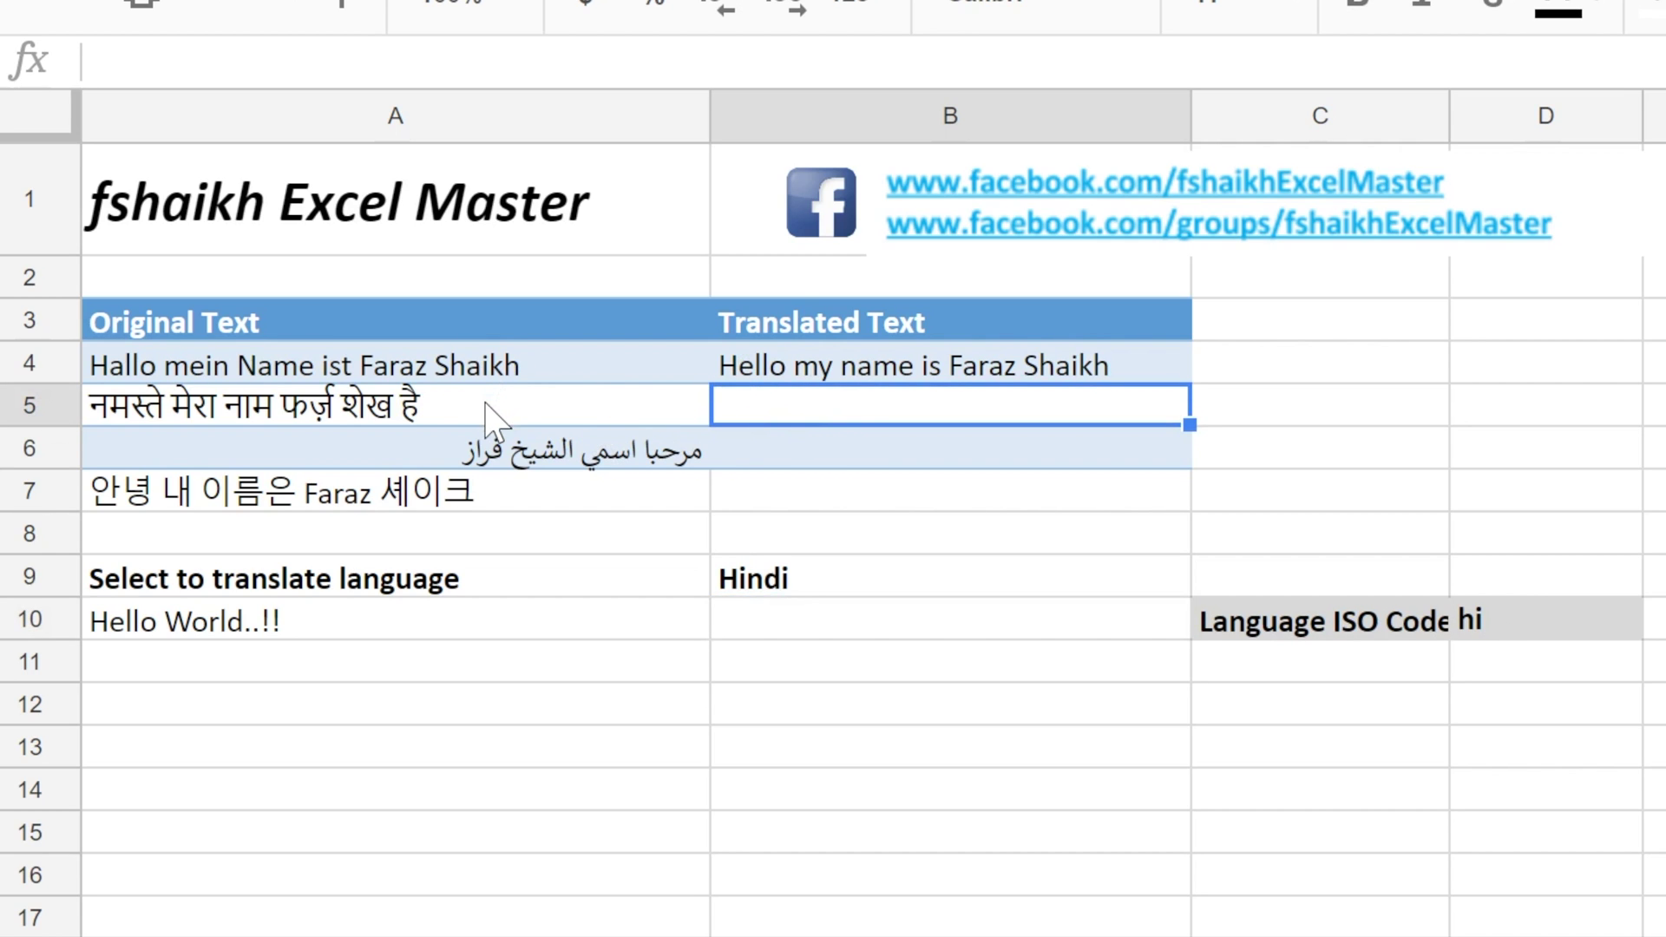
Step: Enter =GOOGLETRANSLATE(A5,"auto","en") in B5 to translate the Hindi sentence into English
{"action": "type", "text": "="}
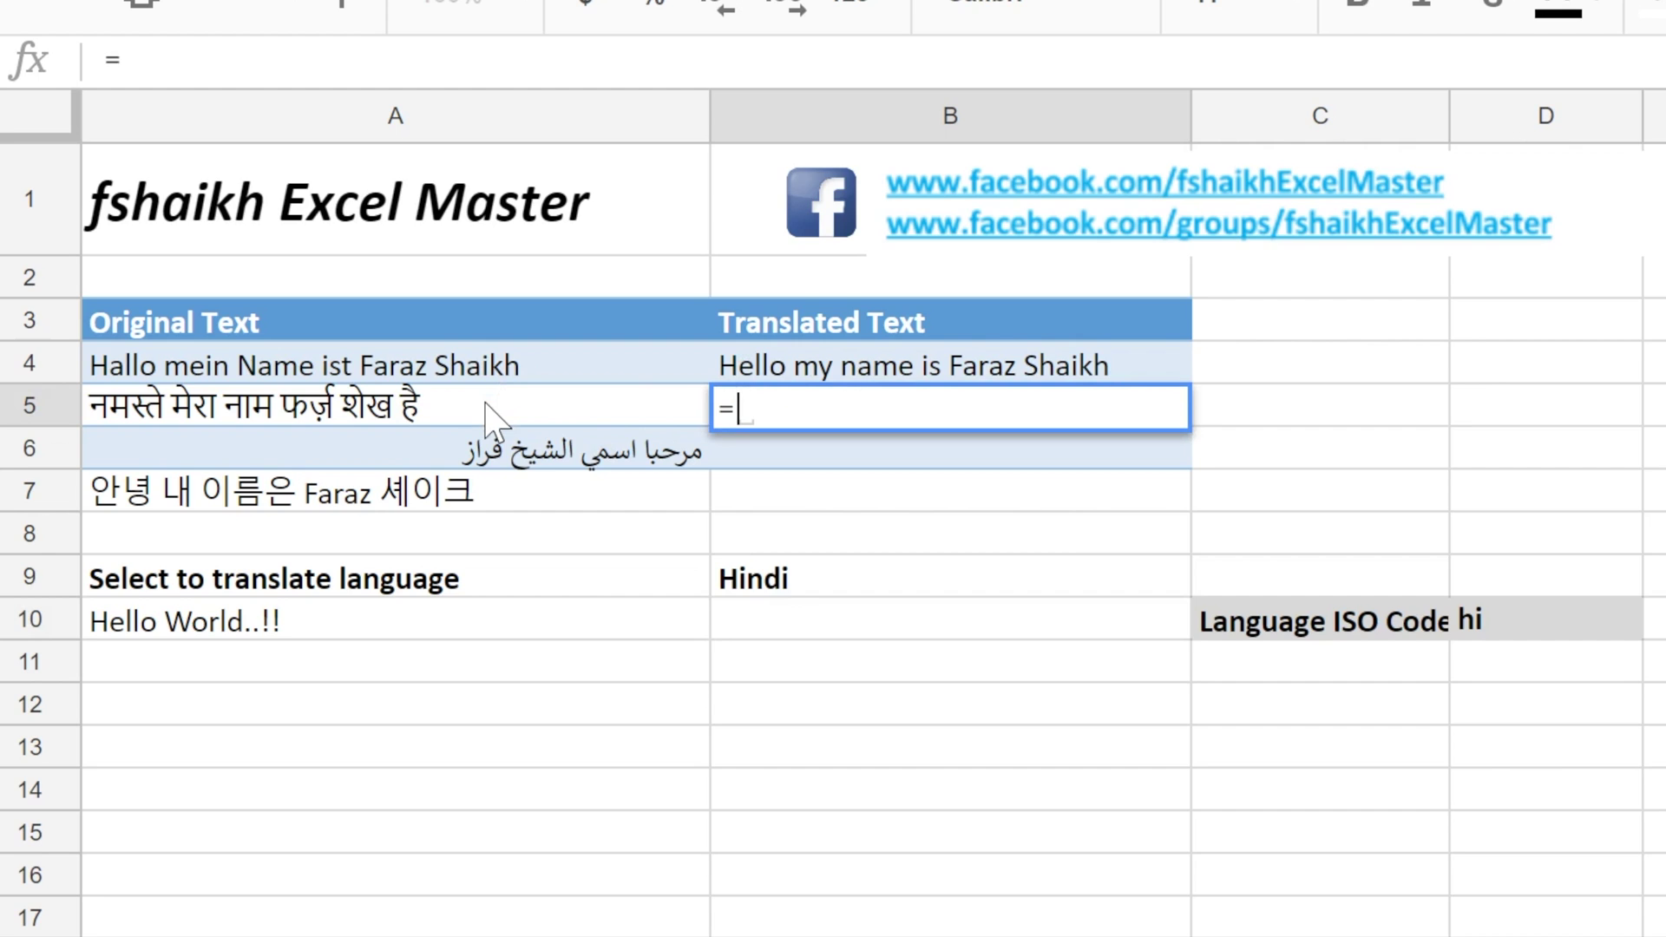
{"action": "type", "text": "goo"}
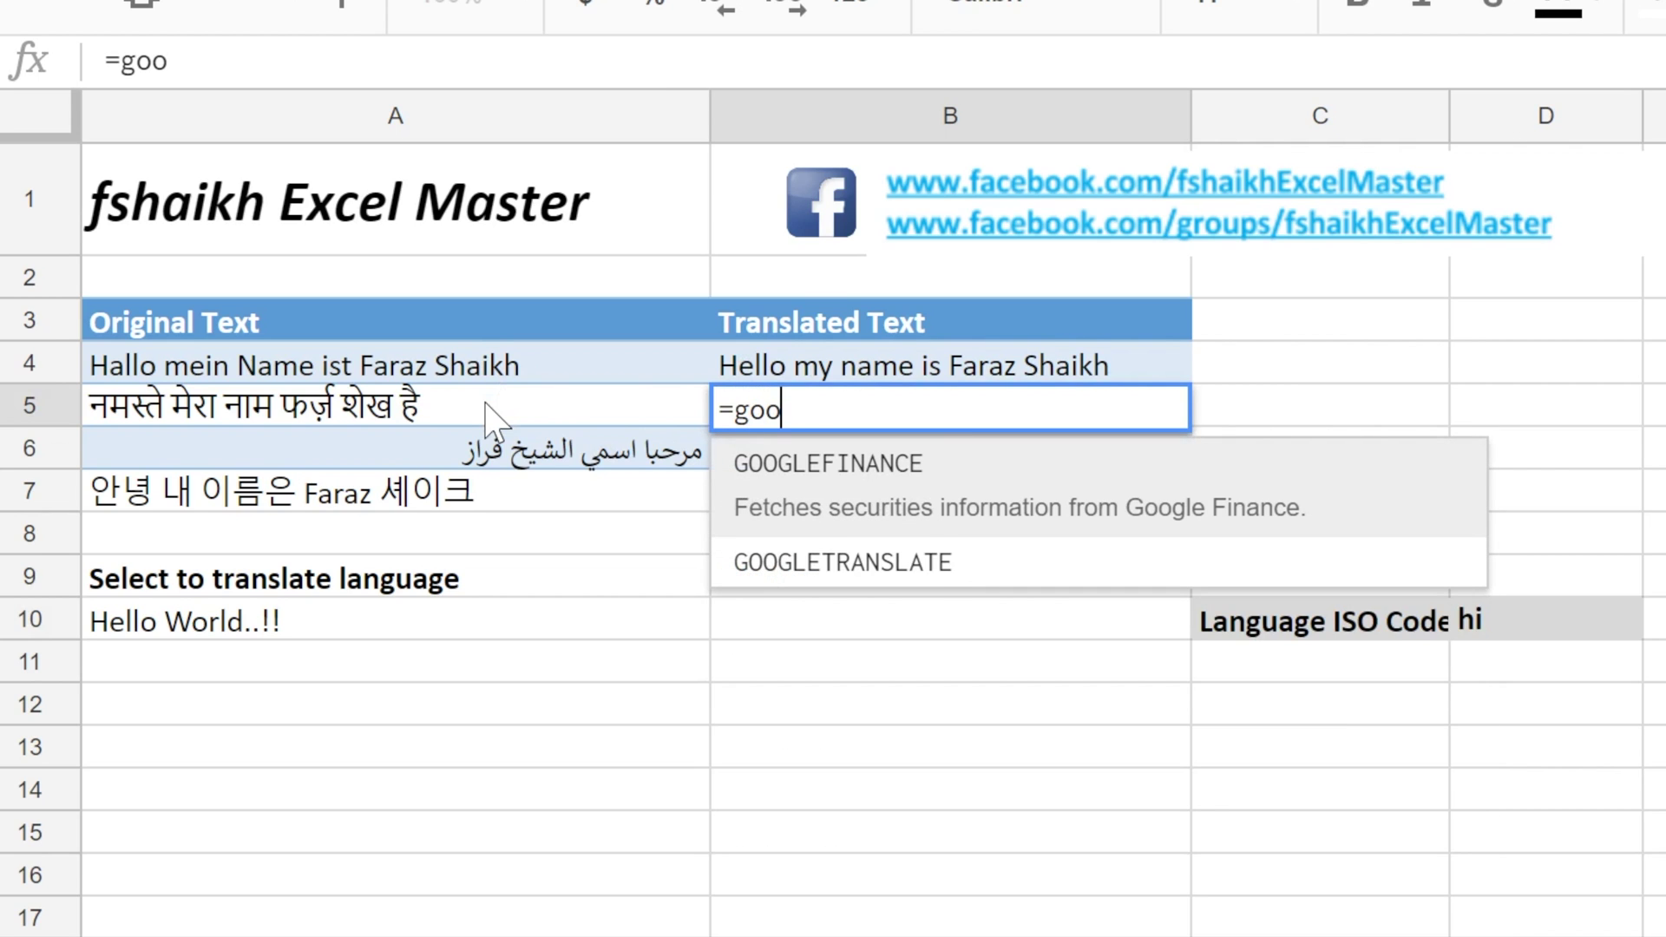
{"action": "key", "text": "Down"}
{"action": "key", "text": "Tab"}
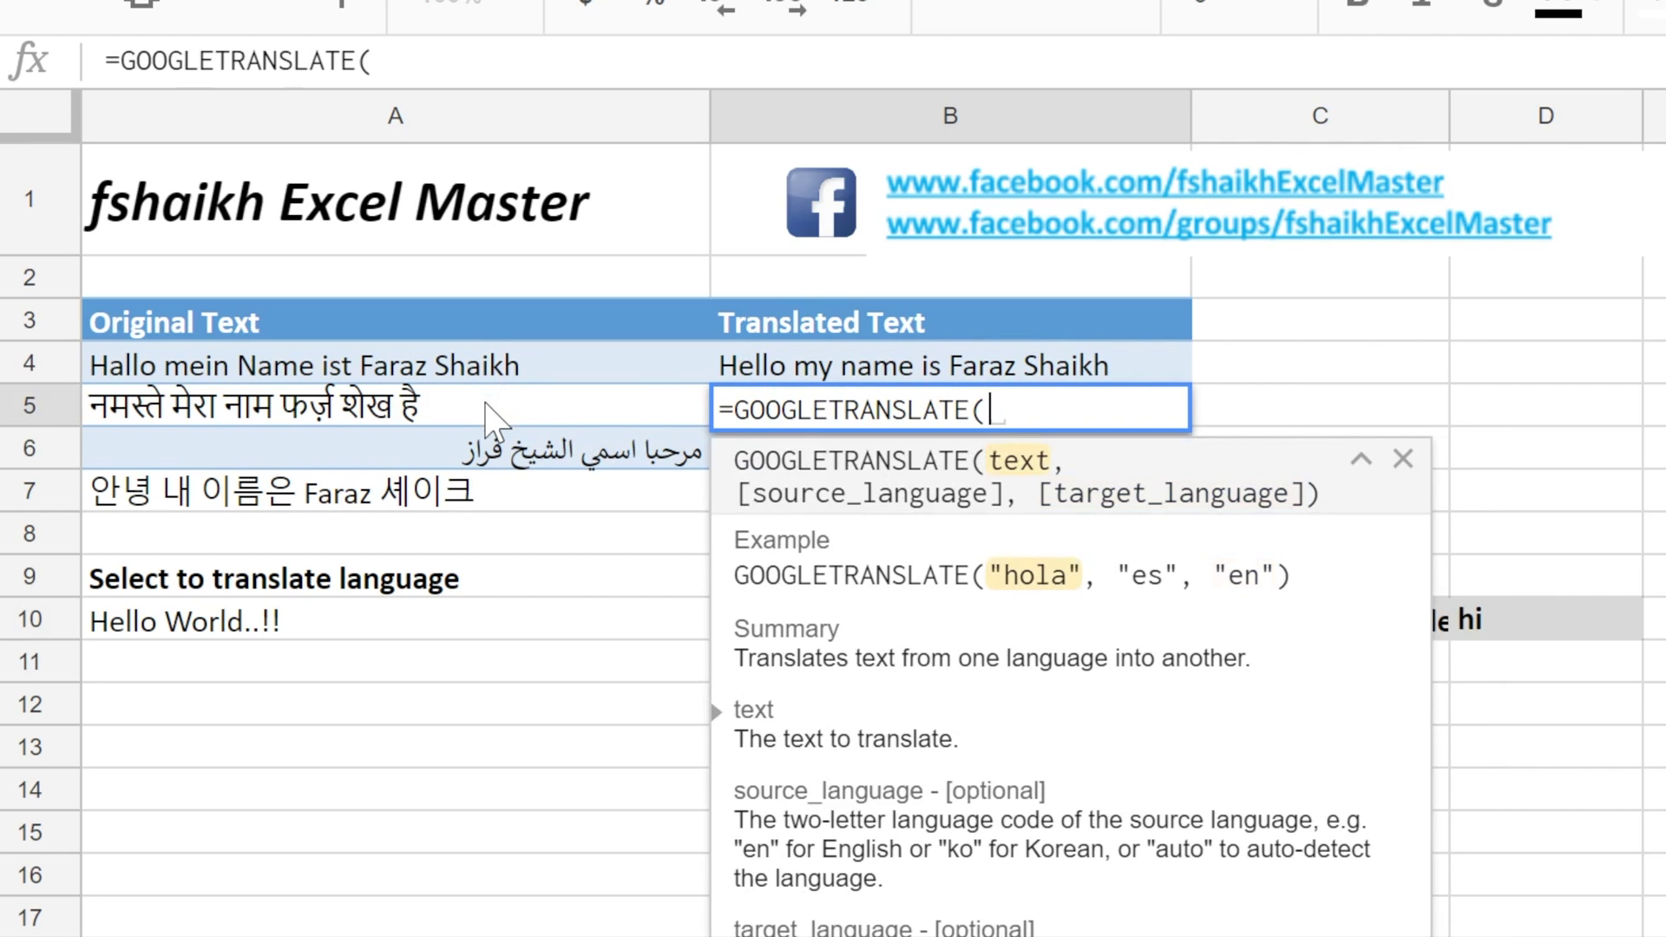
{"action": "left_click", "coordinate": [505, 426]}
{"action": "type", "text": ",\"a"}
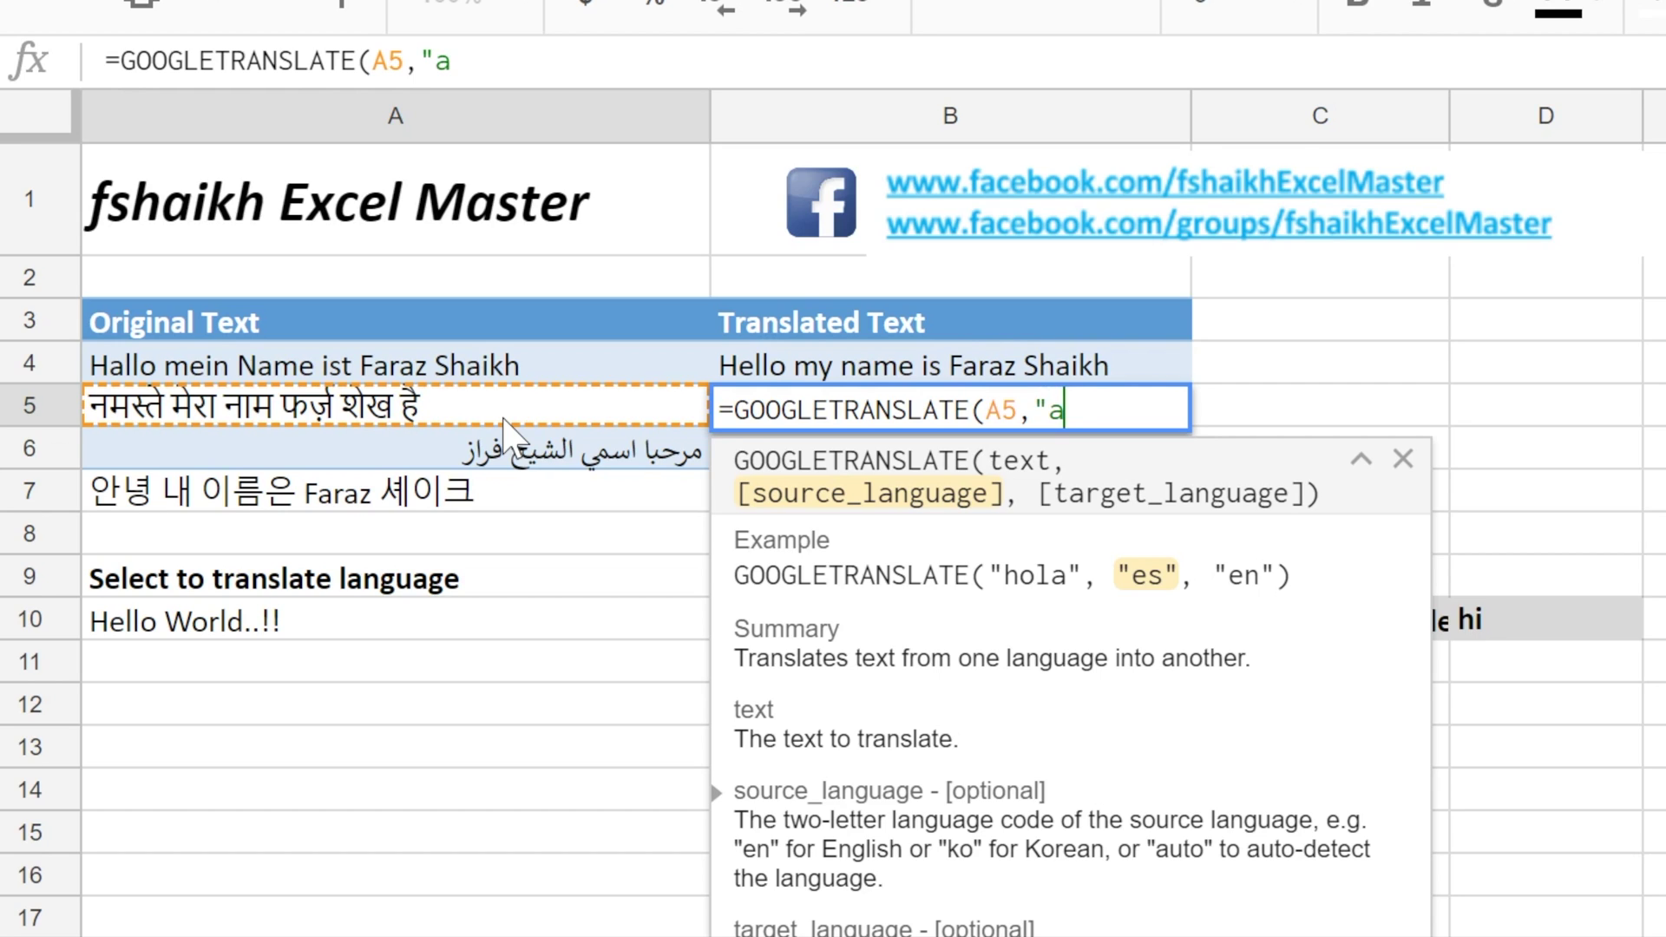
{"action": "type", "text": "uto"}
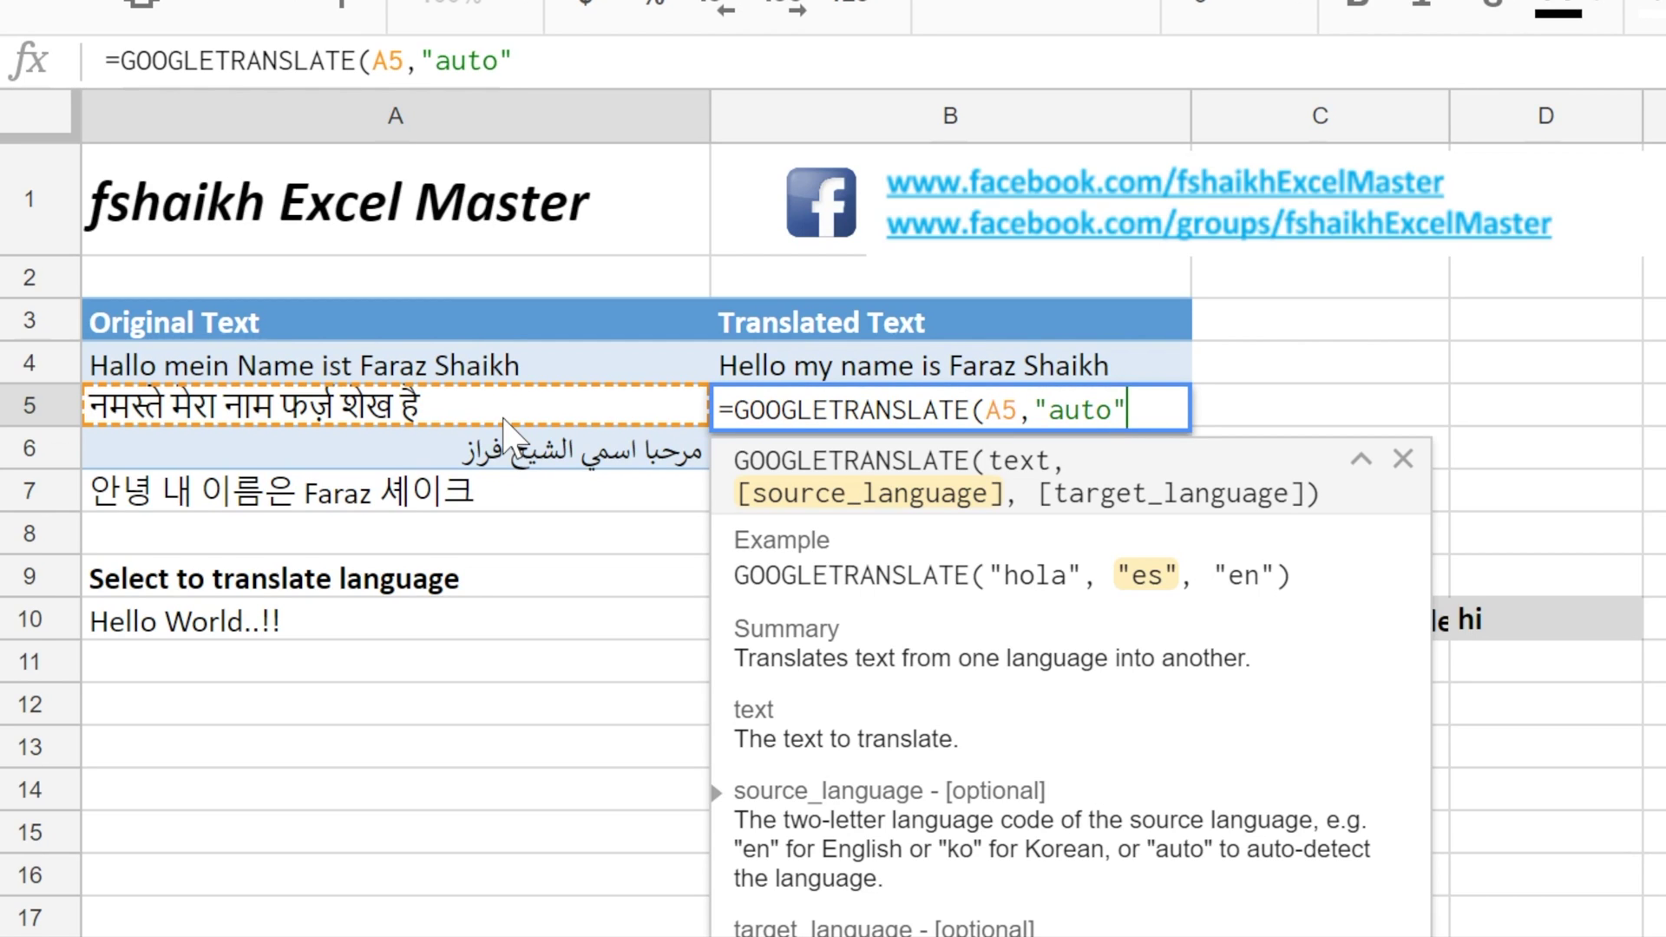
{"action": "type", "text": ","}
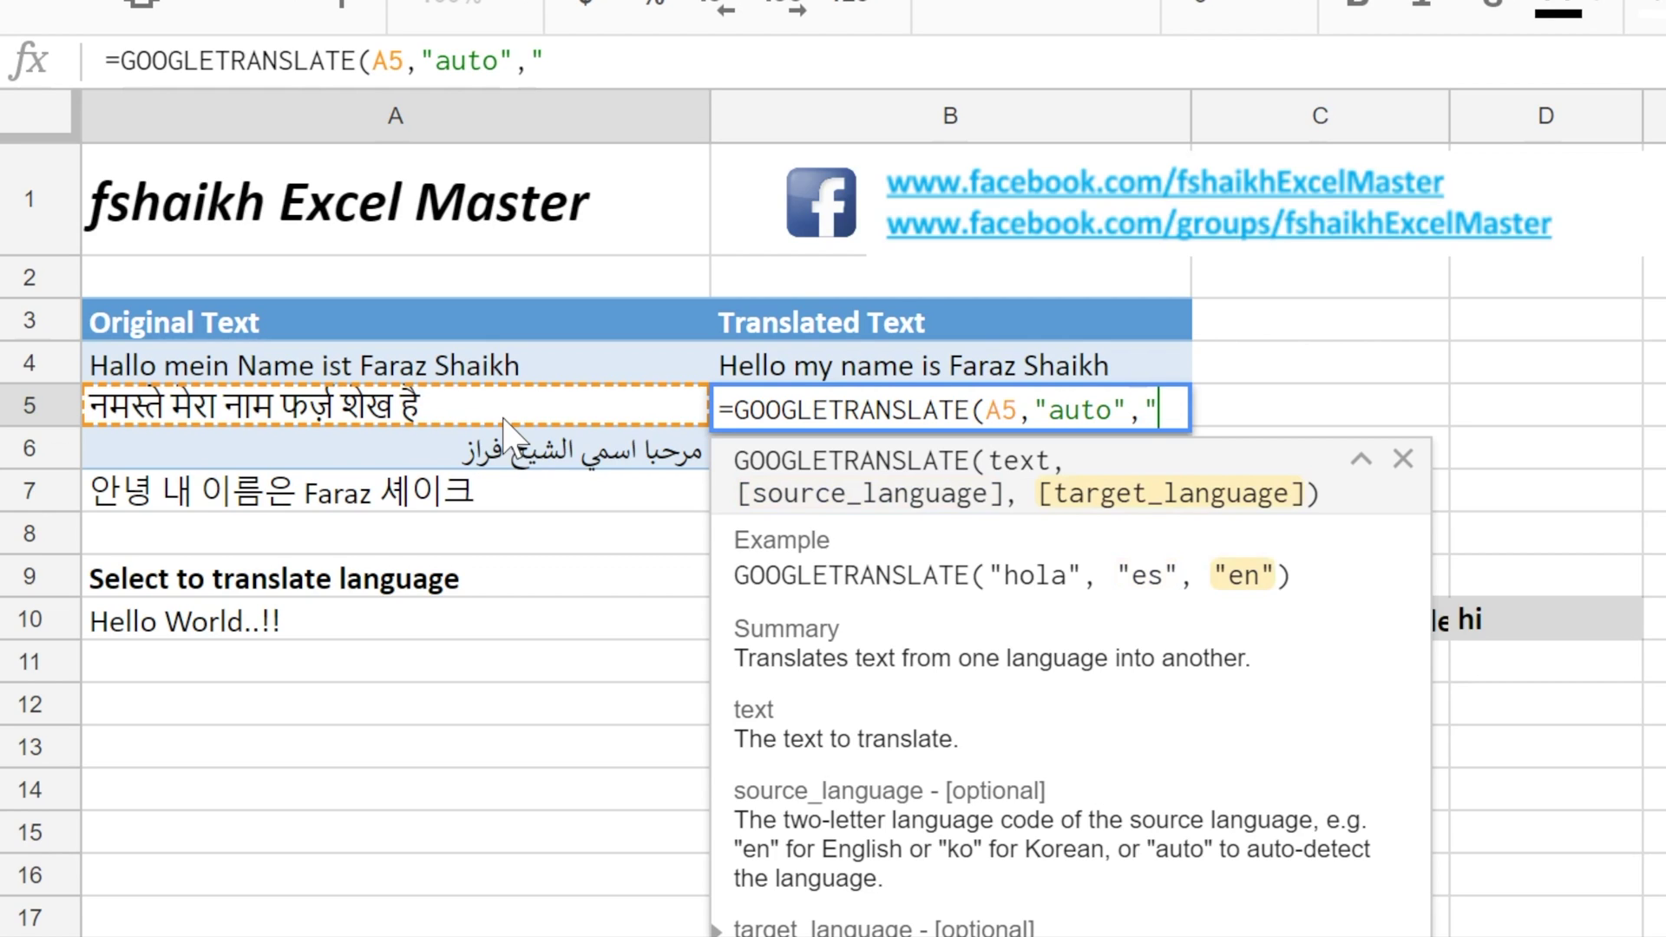
{"action": "type", "text": "\"en"}
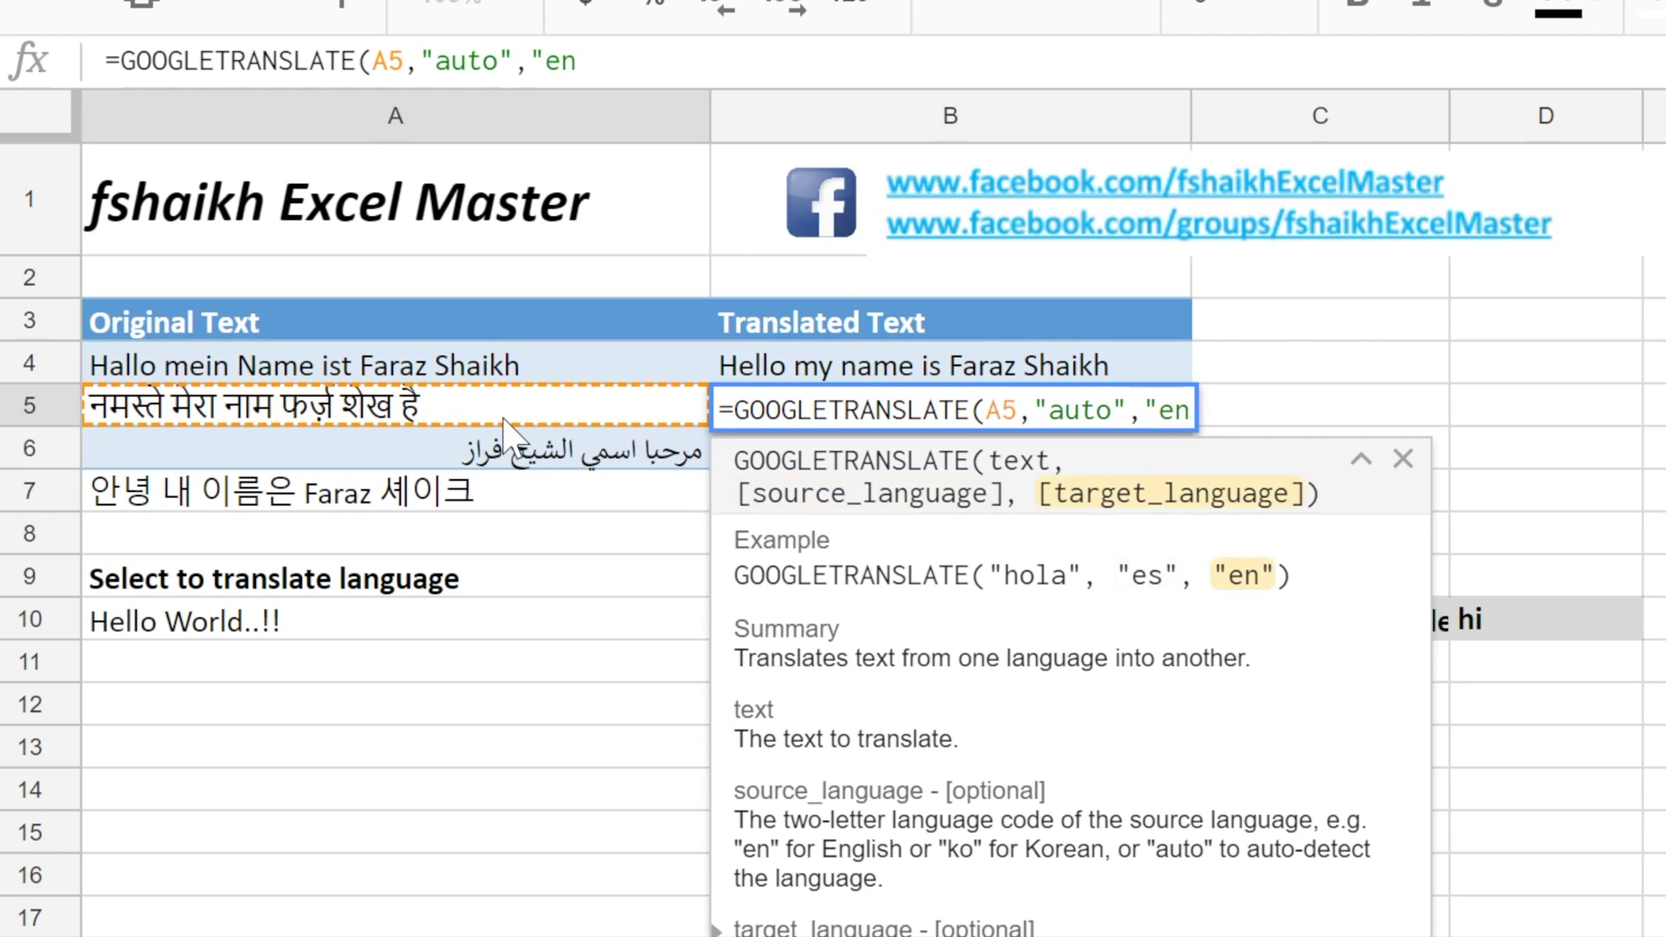
{"action": "type", "text": "\")"}
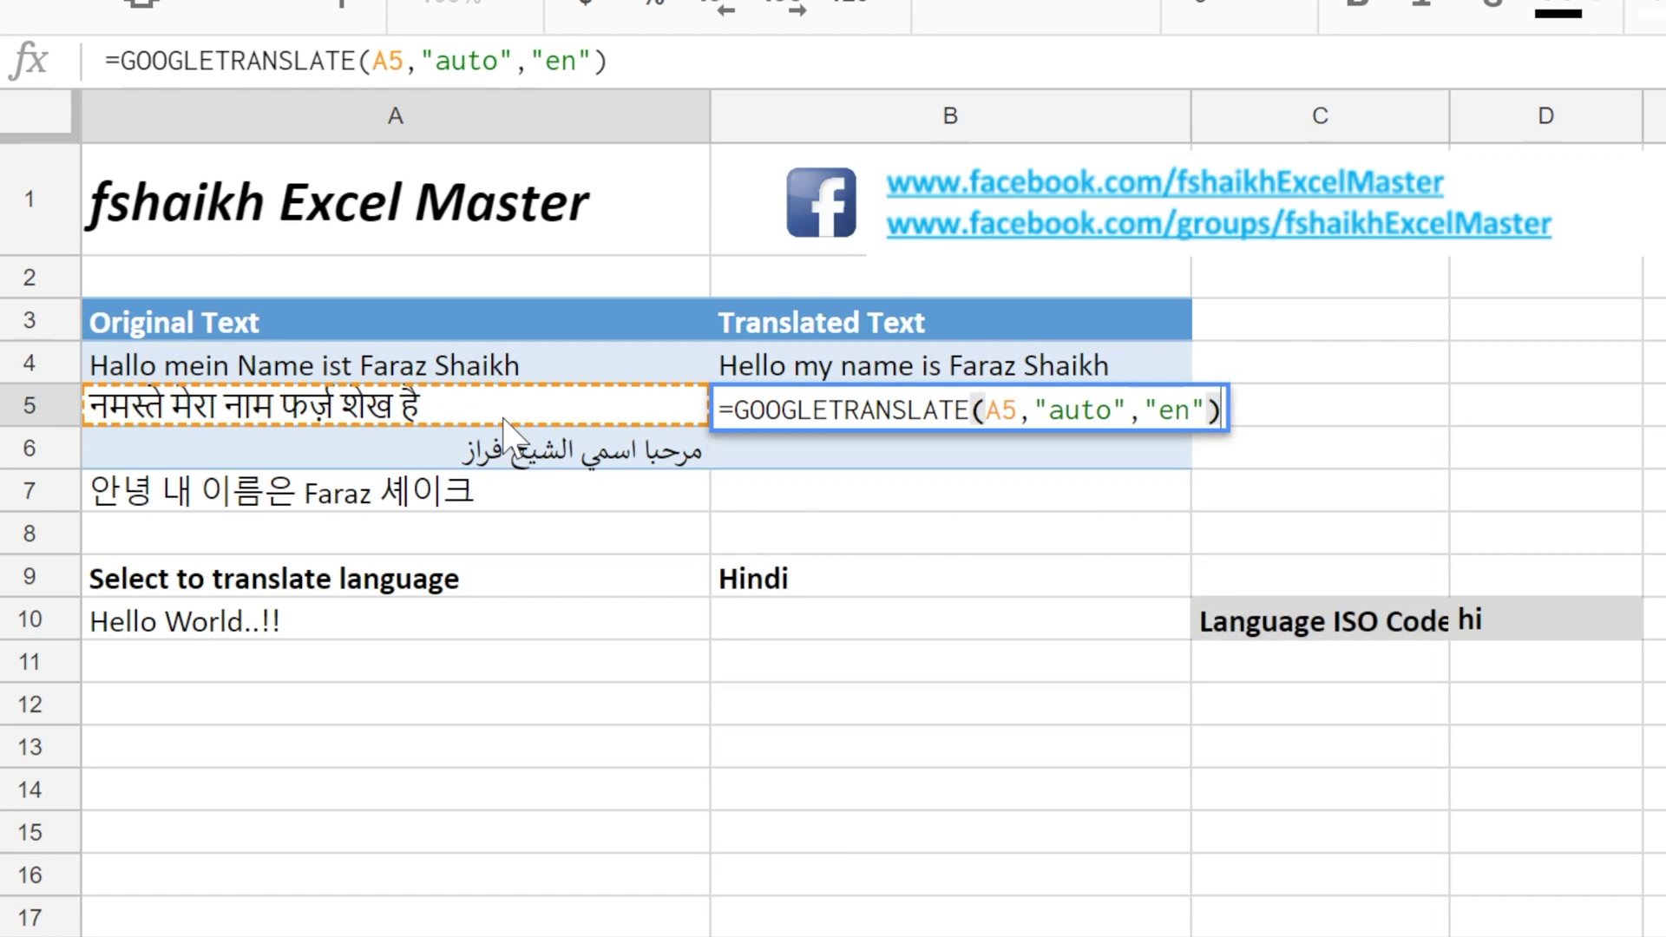
{"action": "key", "text": "Return"}
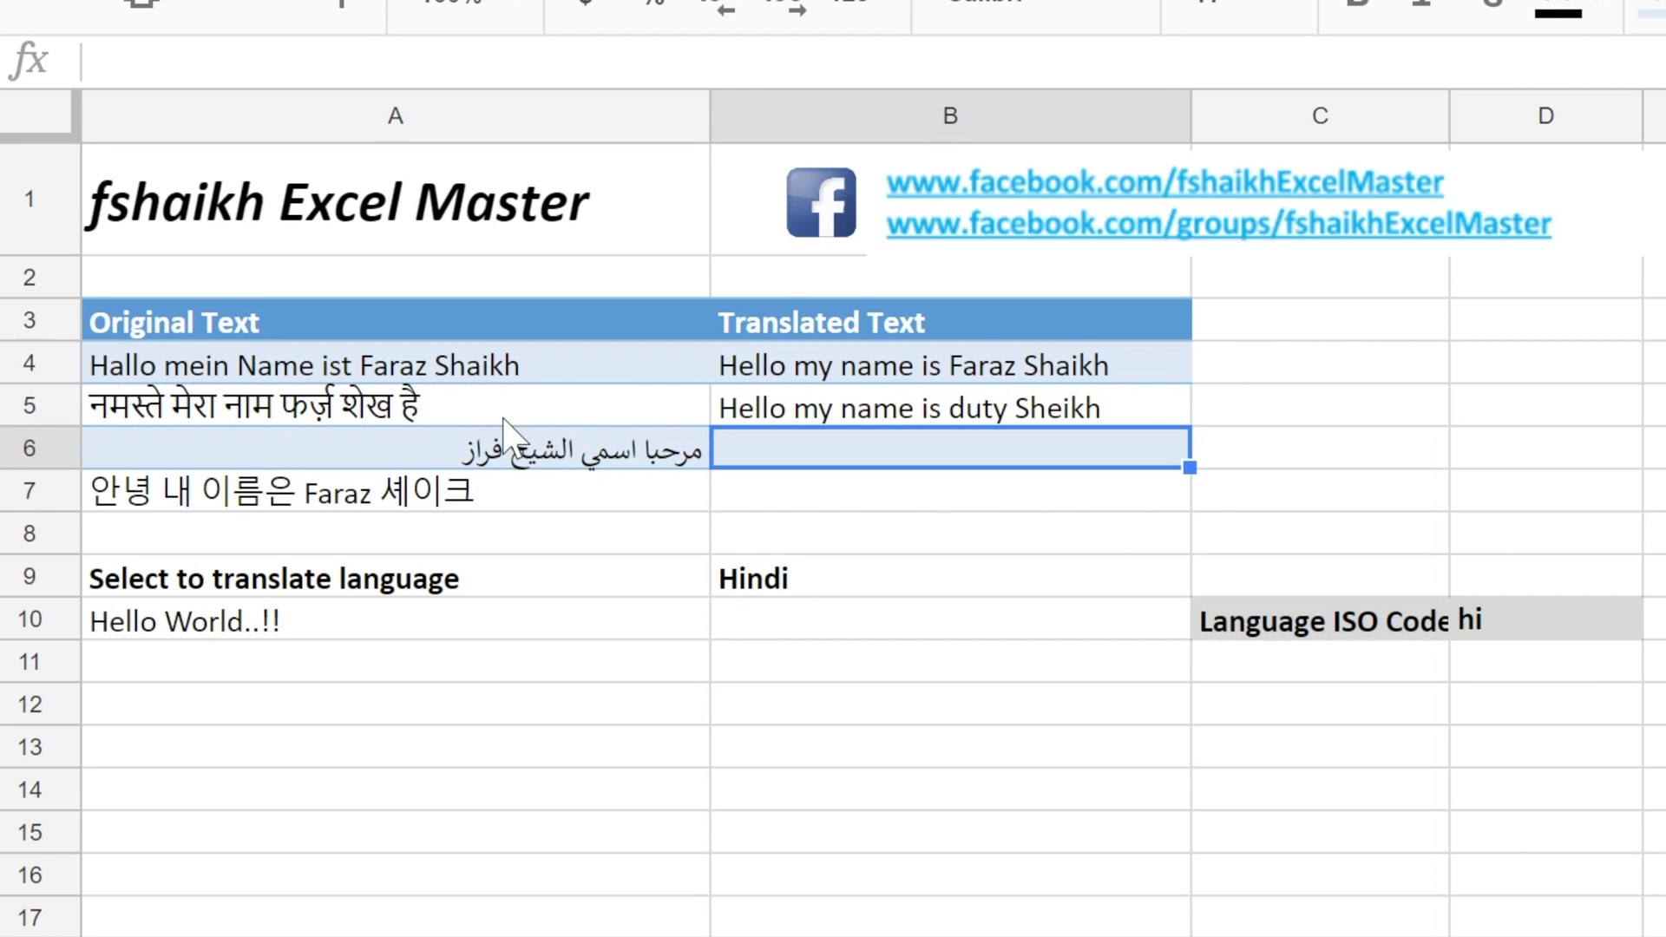
Step: Fill the B5 translation formula down to B7 so the Arabic and Korean rows are translated
{"action": "left_click", "coordinate": [1010, 405]}
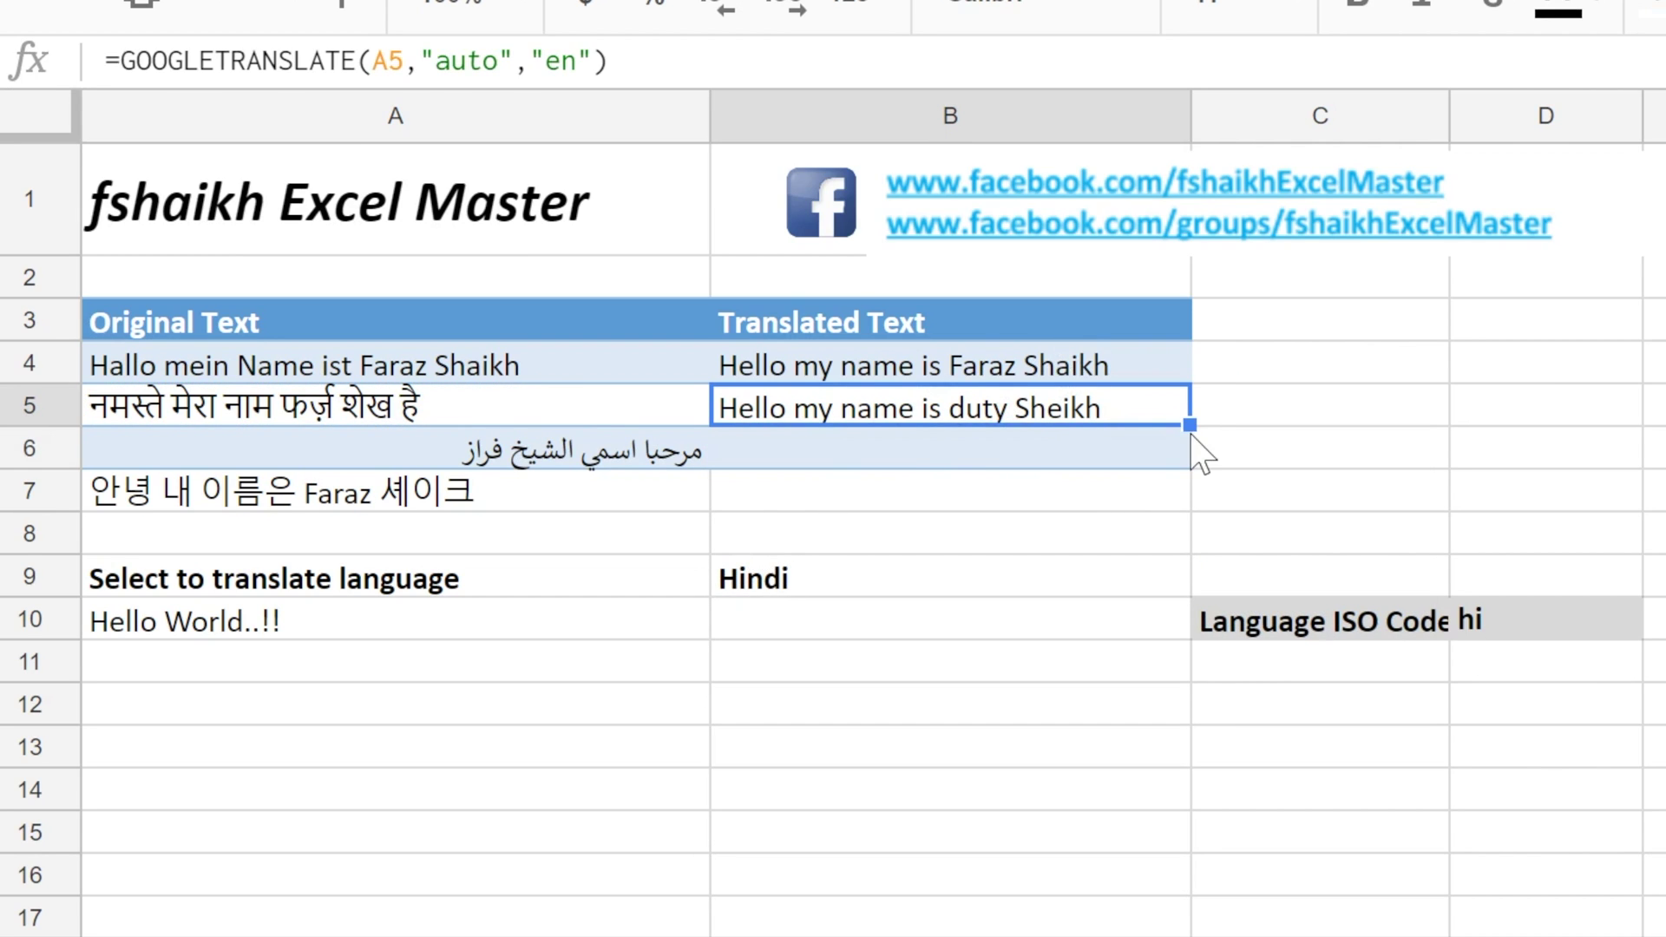
{"action": "left_click_drag", "start_coordinate": [1189, 425], "coordinate": [1188, 534]}
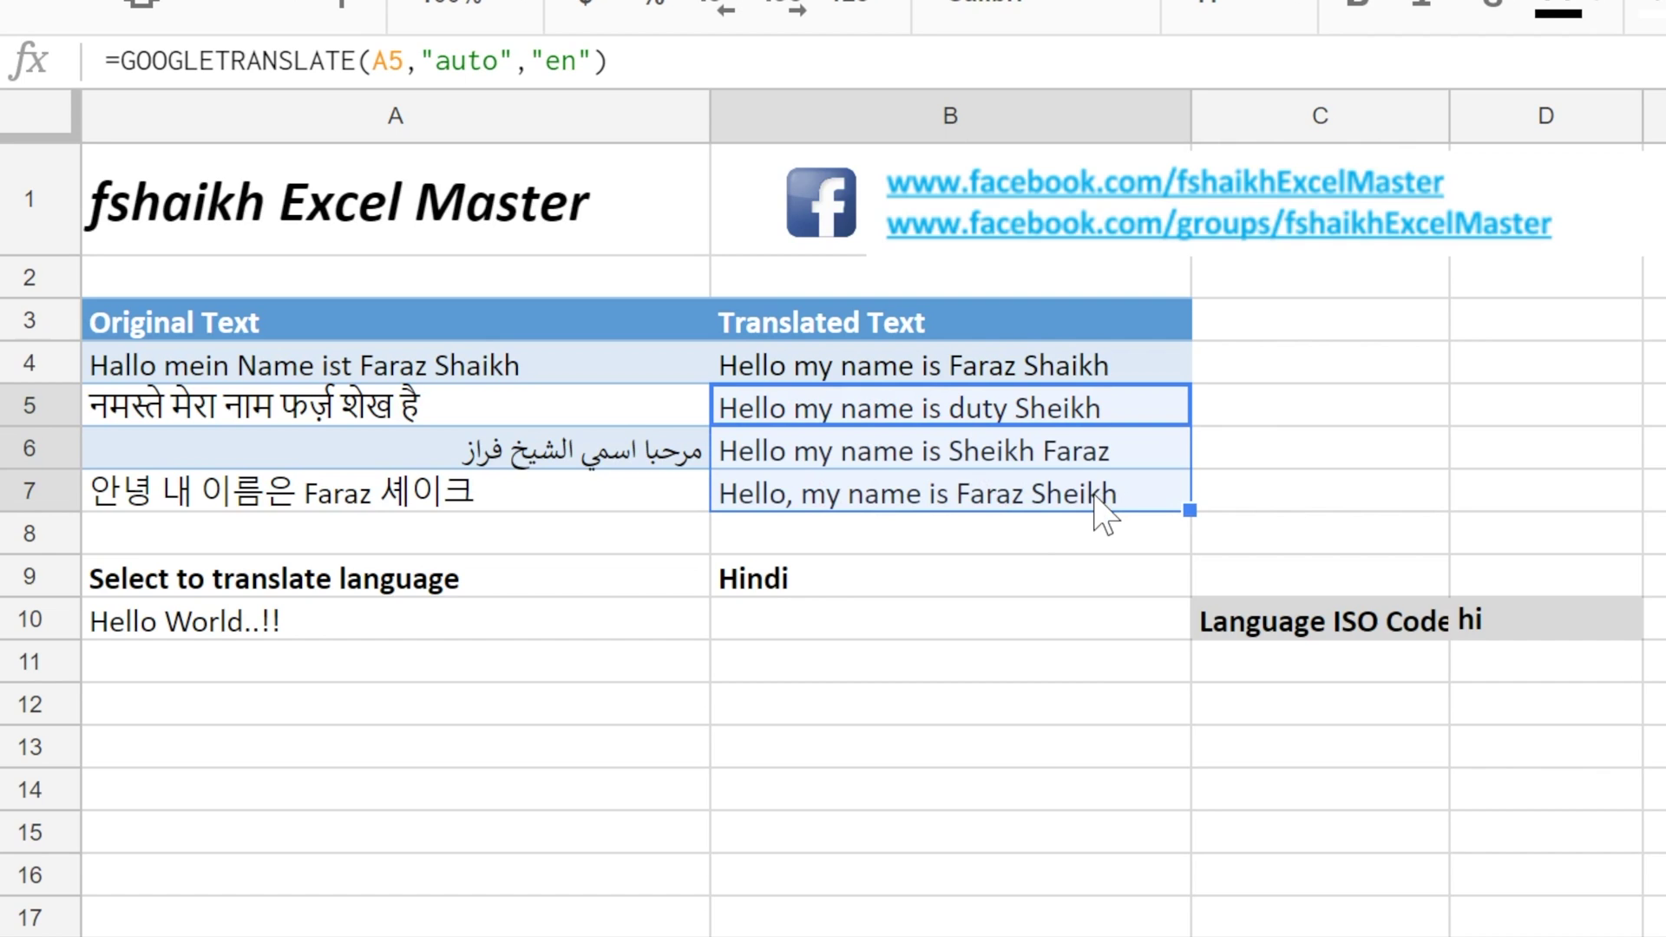
{"action": "left_click", "coordinate": [1026, 545]}
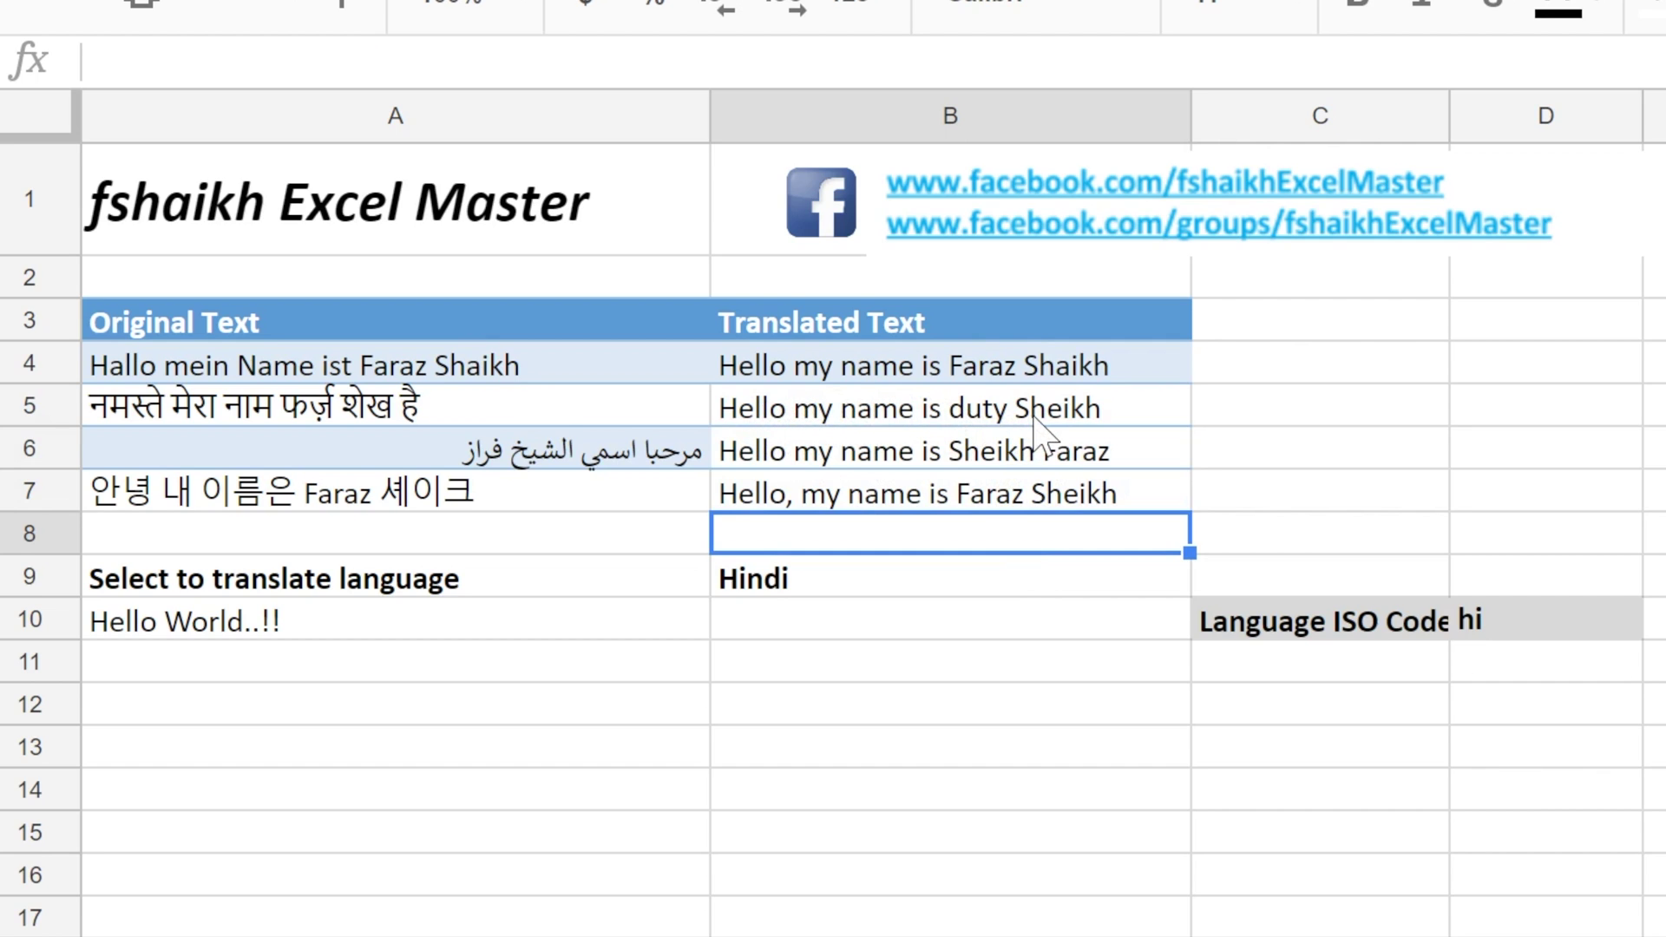
{"action": "left_click", "coordinate": [702, 409]}
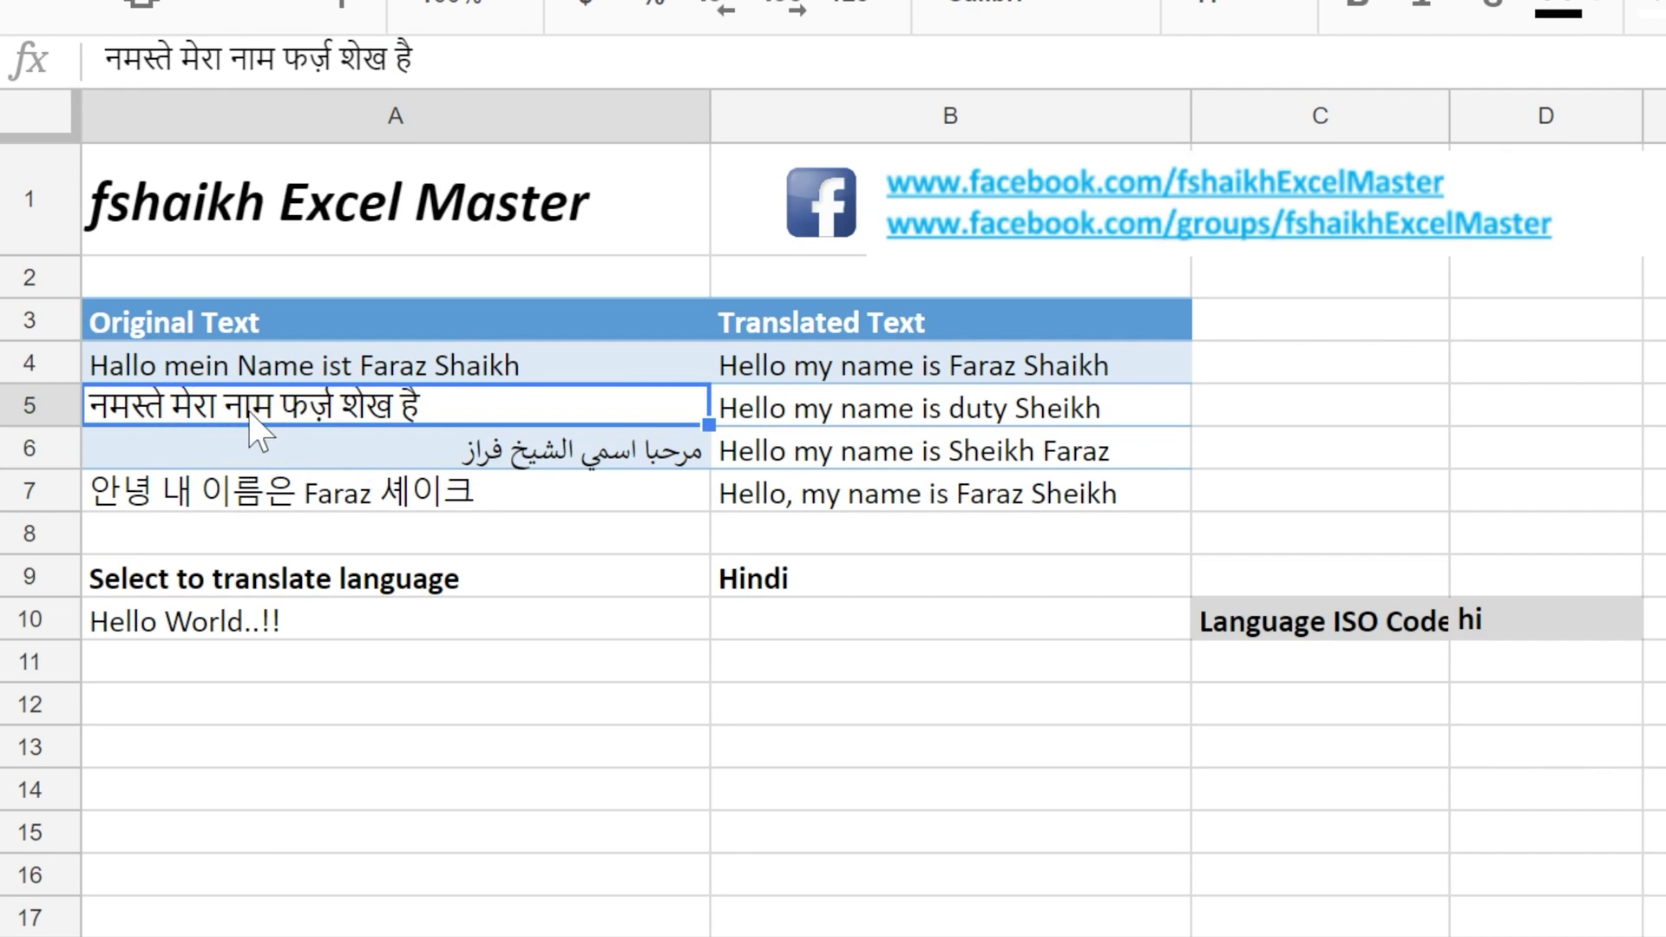
Step: Retype the misspelled name word in A5's Hindi sentence correctly, then check the B7 formula
{"action": "double_click", "coordinate": [317, 408]}
{"action": "double_click", "coordinate": [320, 408]}
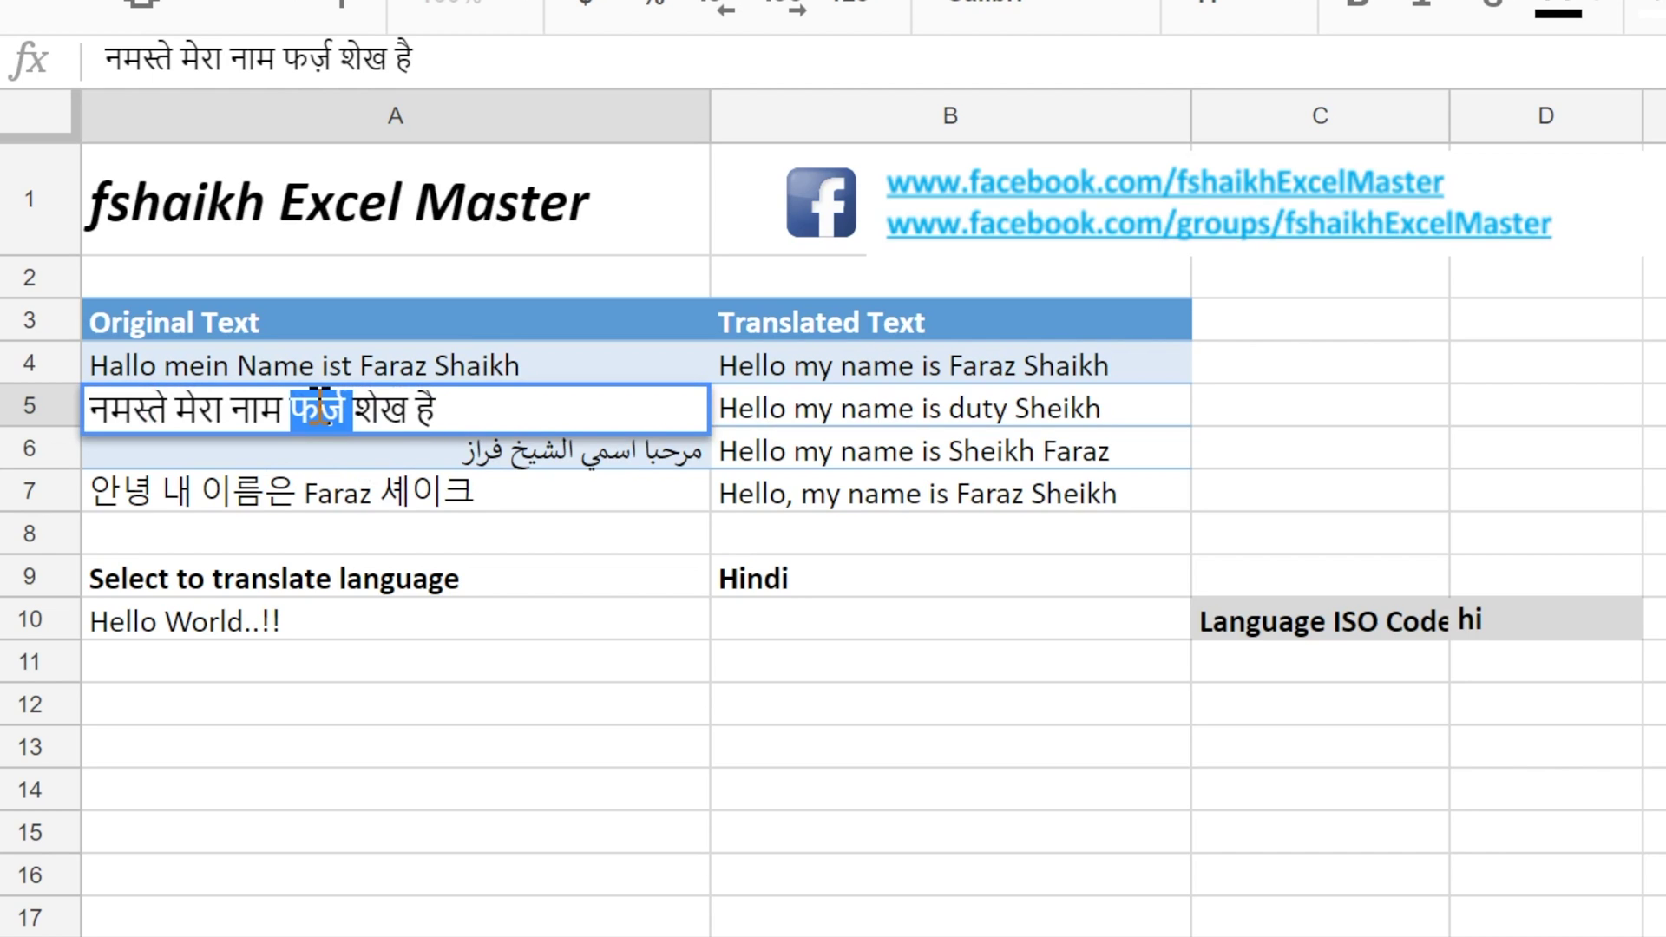
{"action": "type", "text": "फराज़"}
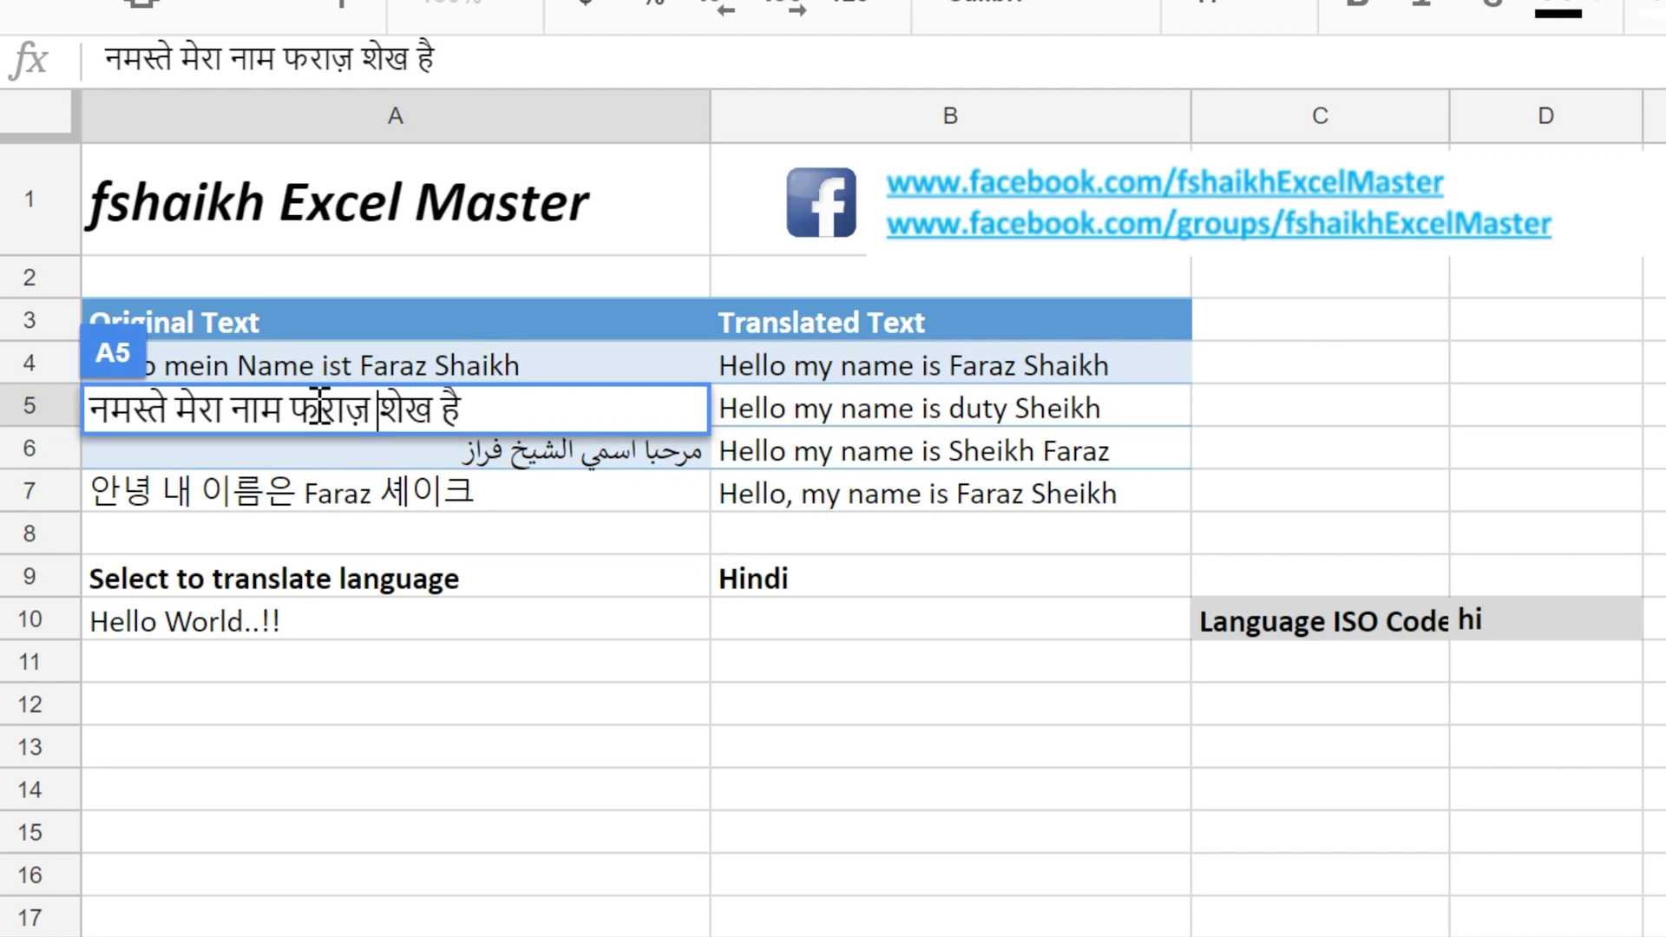
{"action": "key", "text": "Return"}
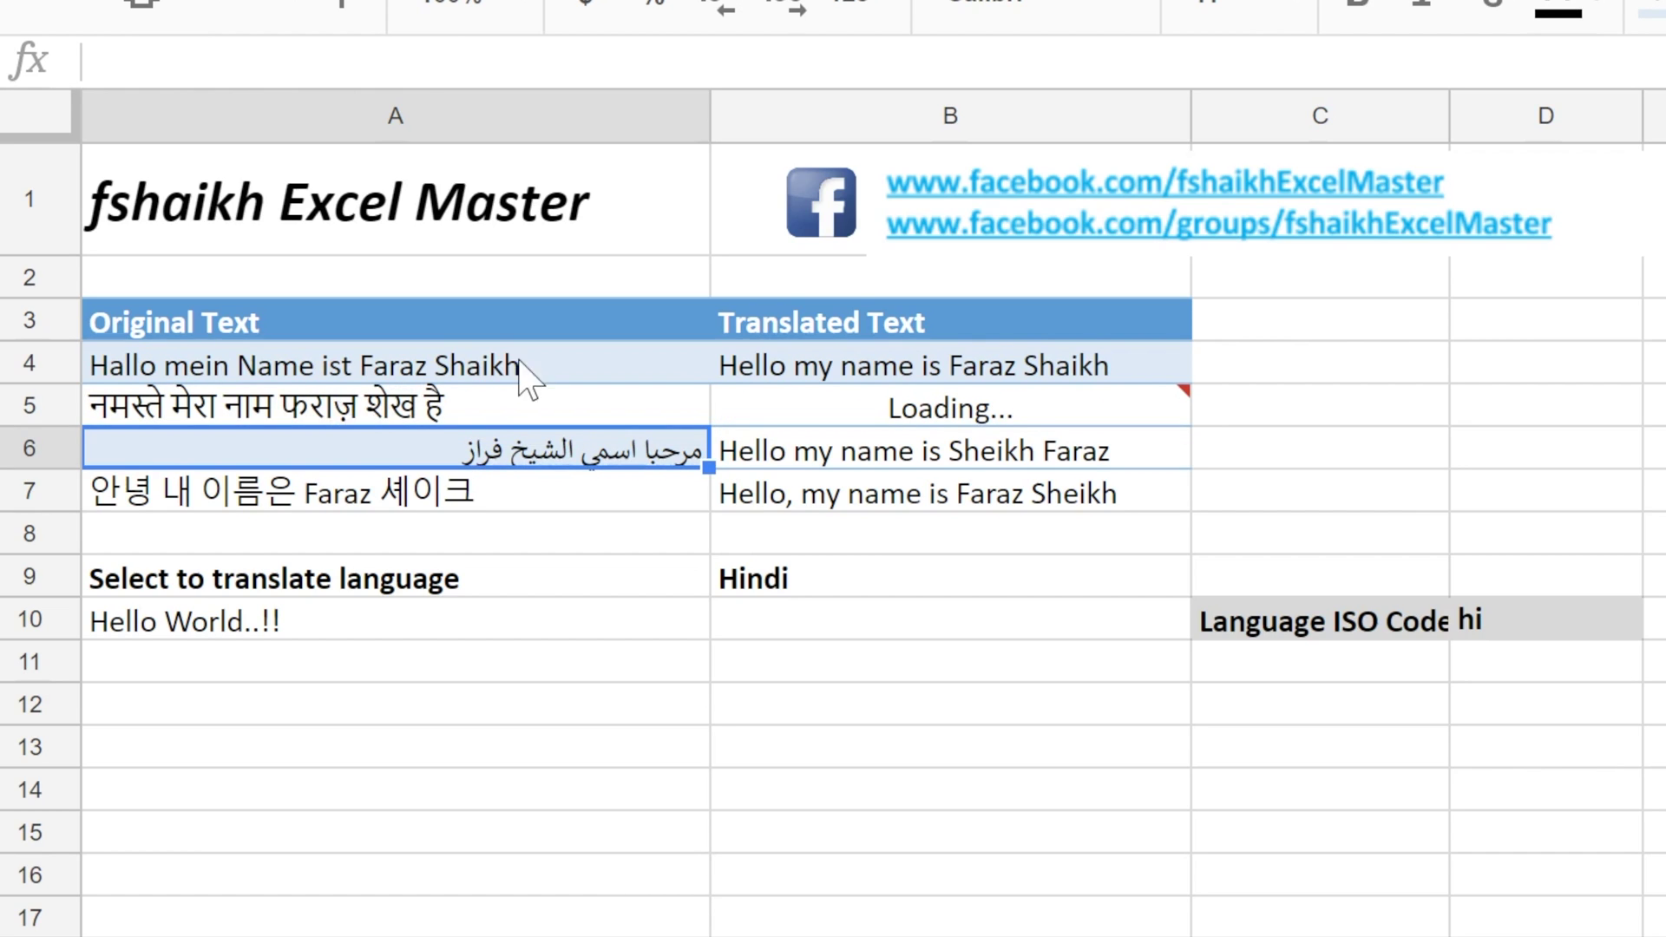
{"action": "mouse_move", "coordinate": [941, 421]}
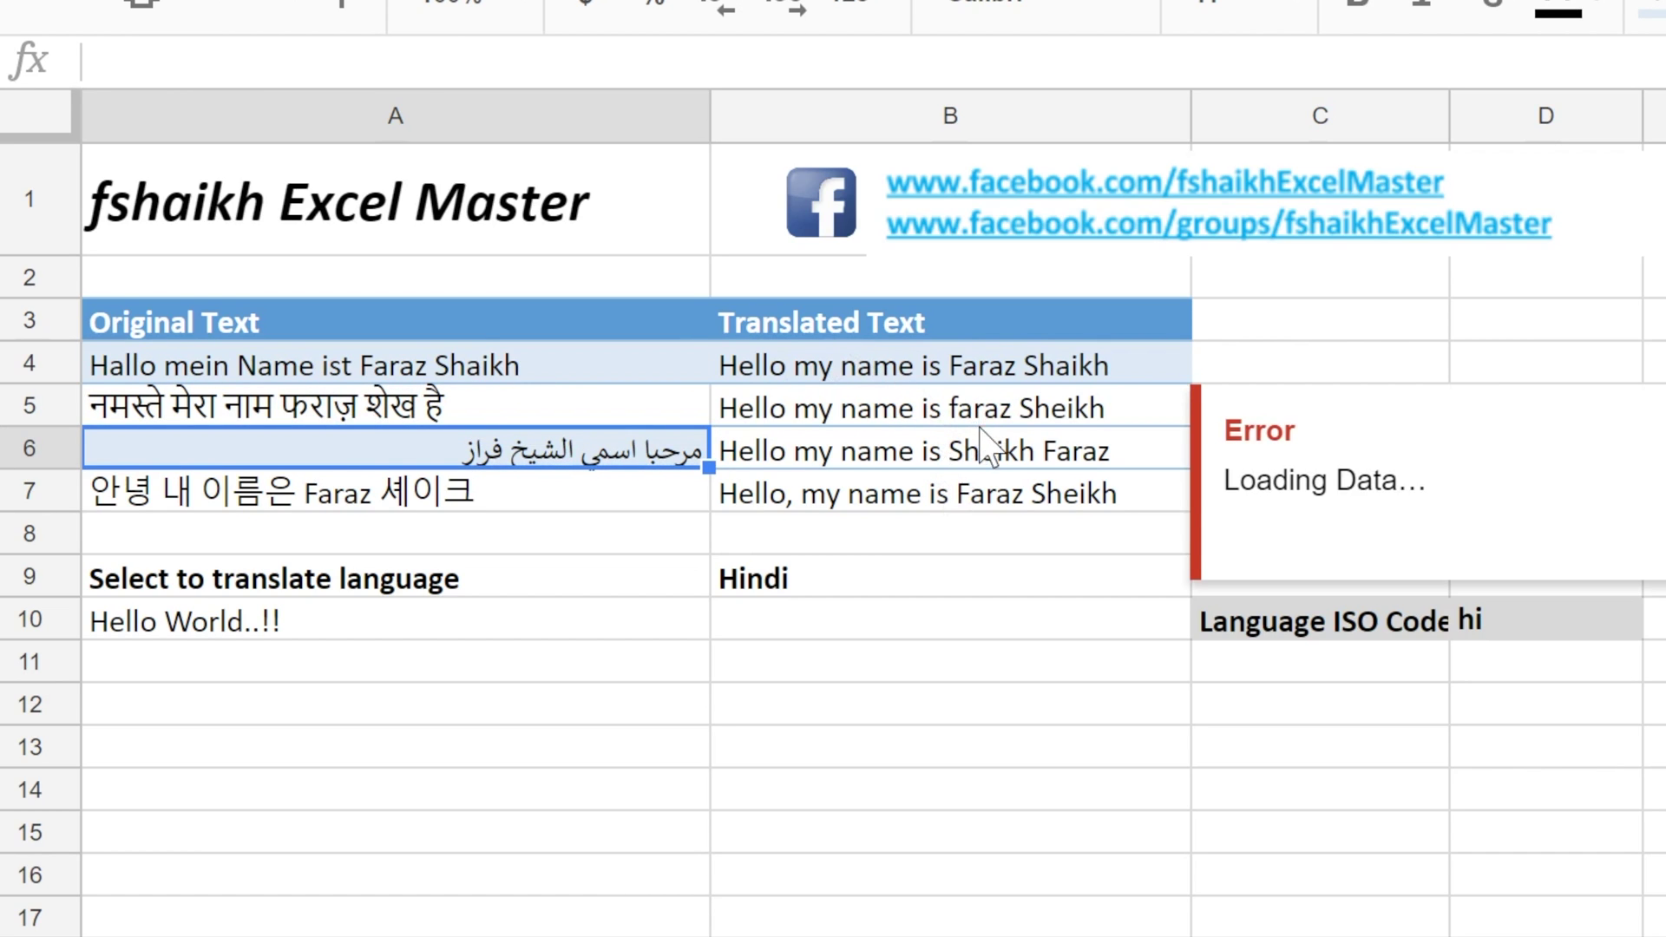
{"action": "left_click", "coordinate": [980, 491]}
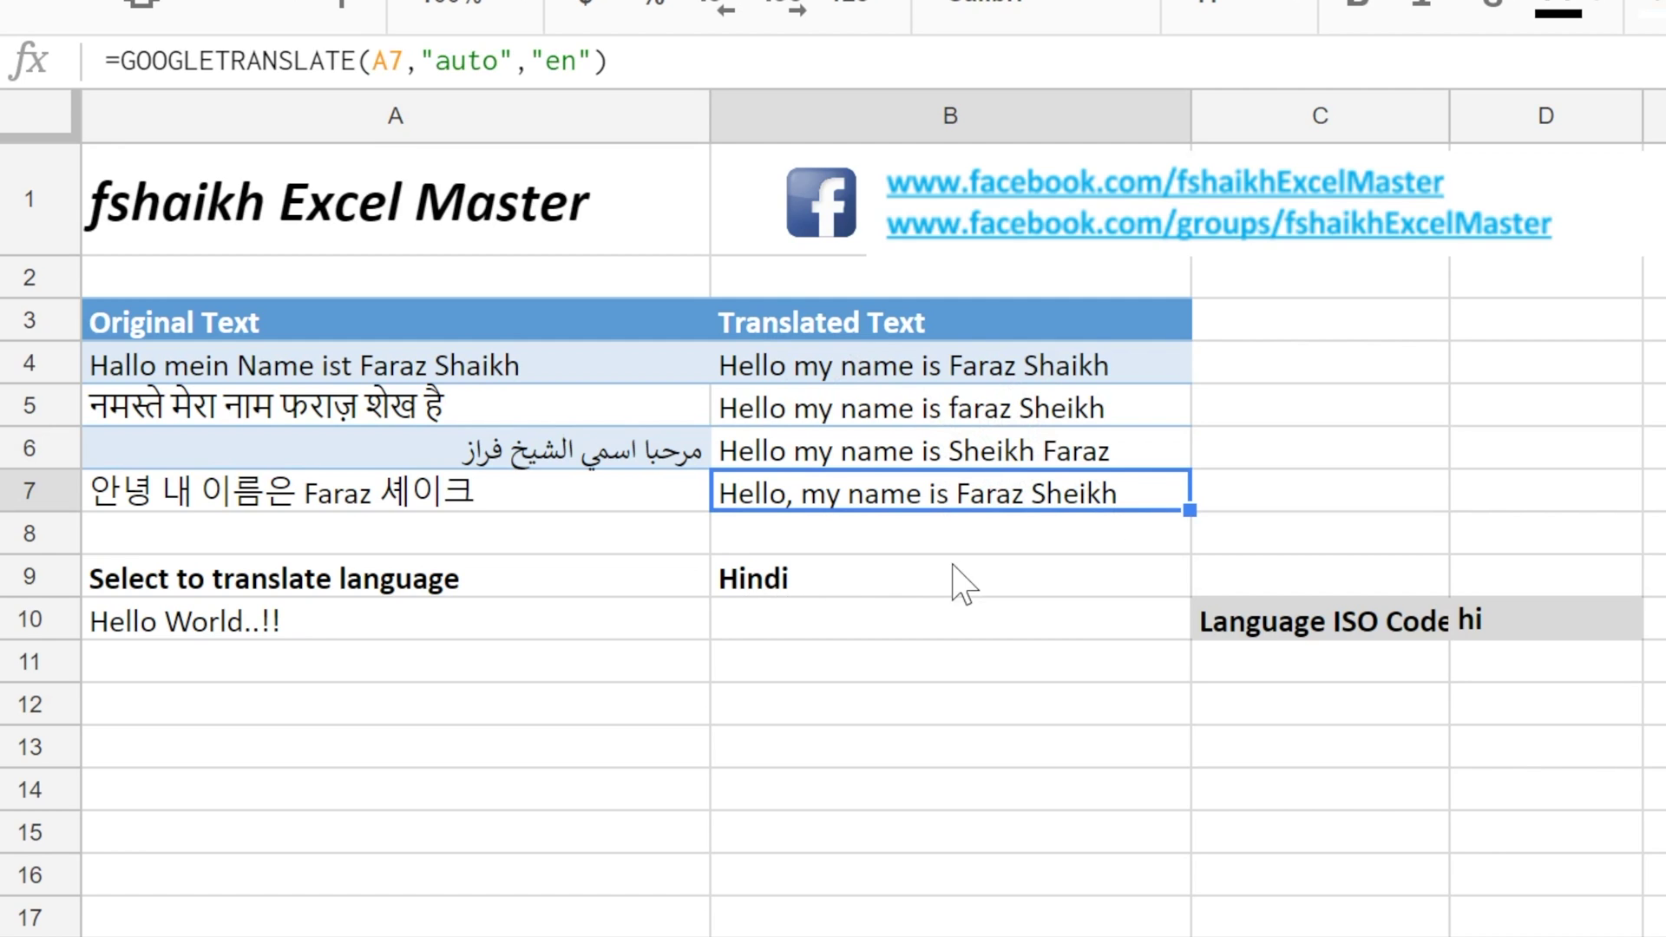
{"action": "left_click", "coordinate": [876, 624]}
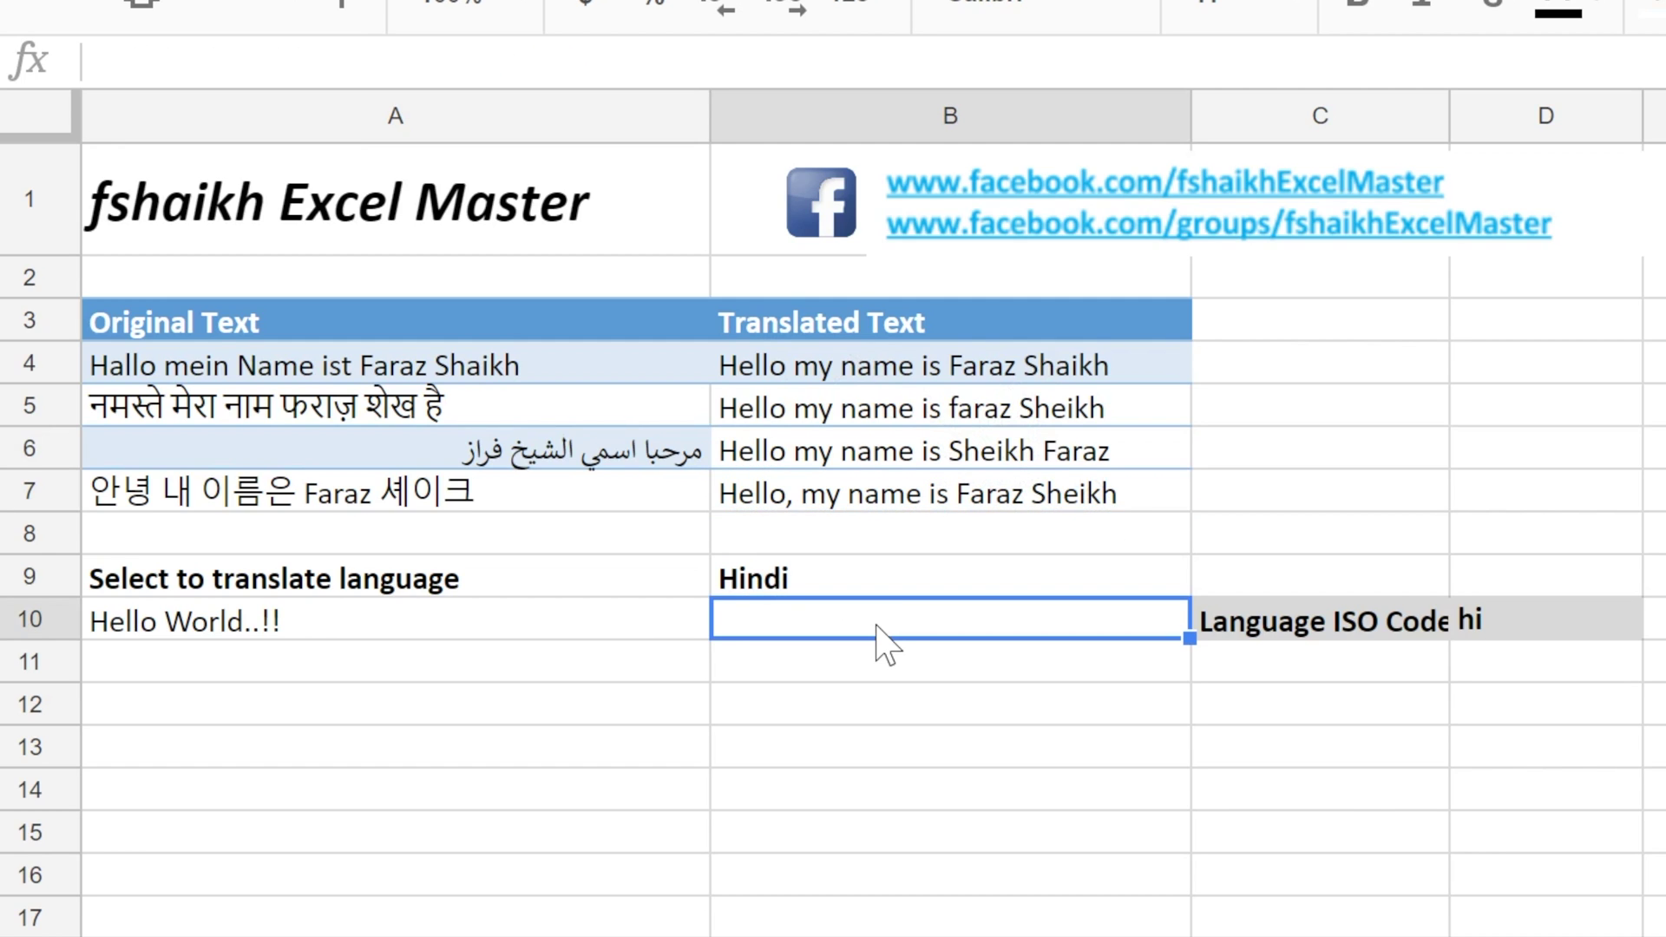
Step: Enter =GOOGLETRANSLATE(A10,"auto",D10) in B10 so Hello World..!! appears in Hindi
{"action": "type", "text": "=goo"}
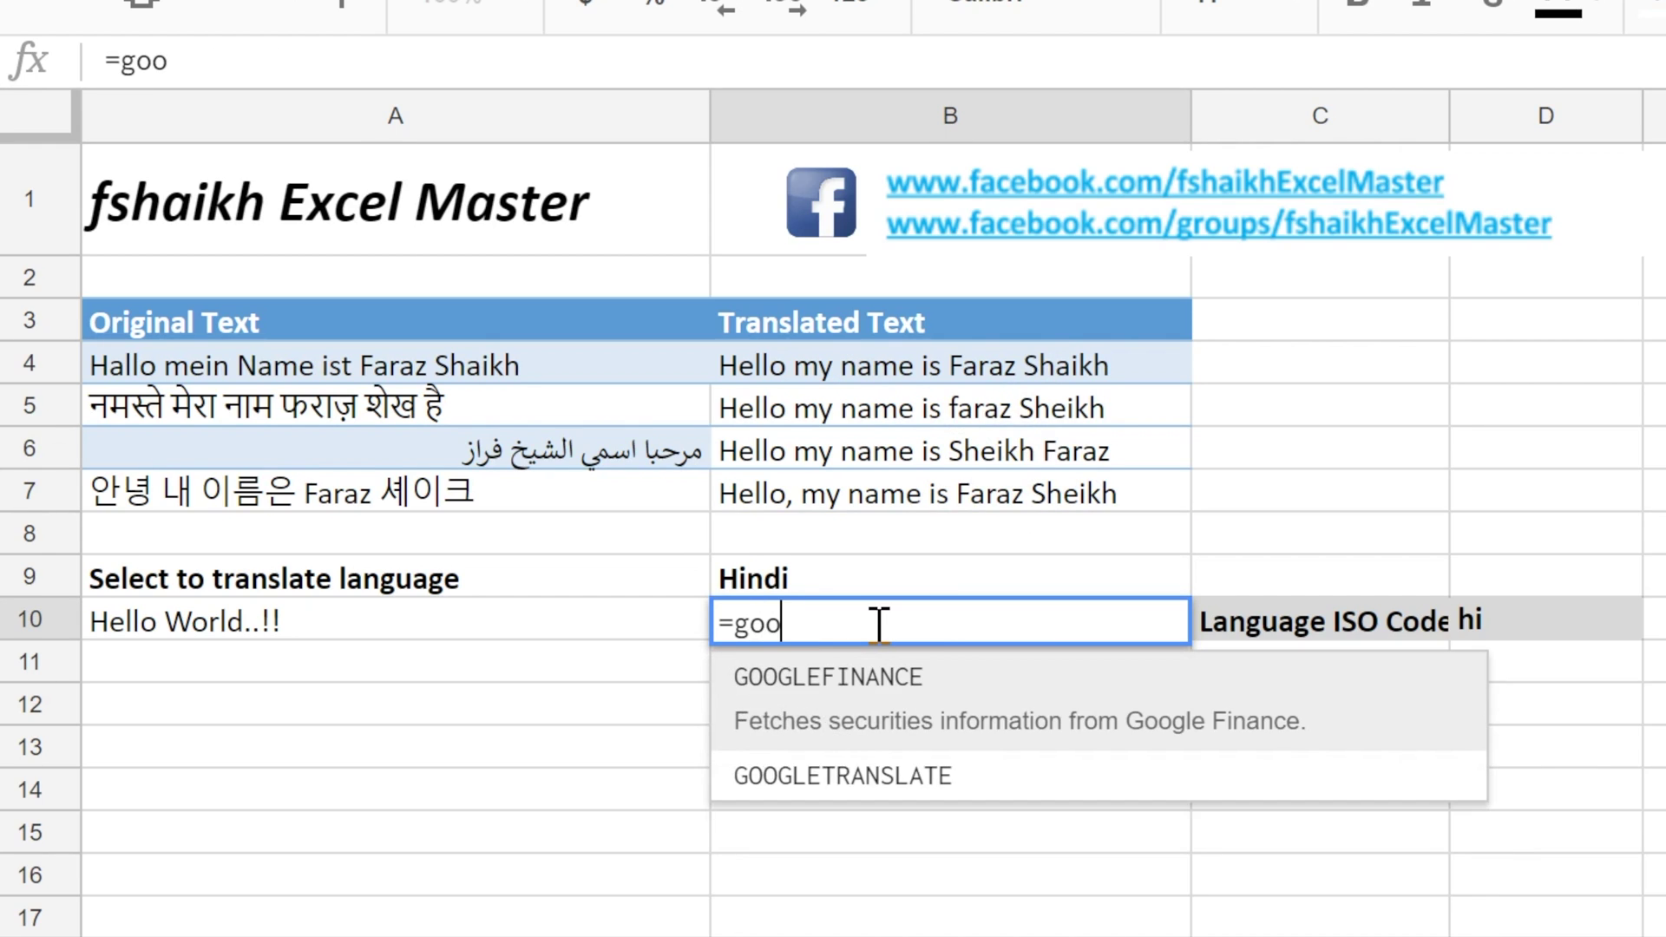
{"action": "key", "text": "Down"}
{"action": "key", "text": "Tab"}
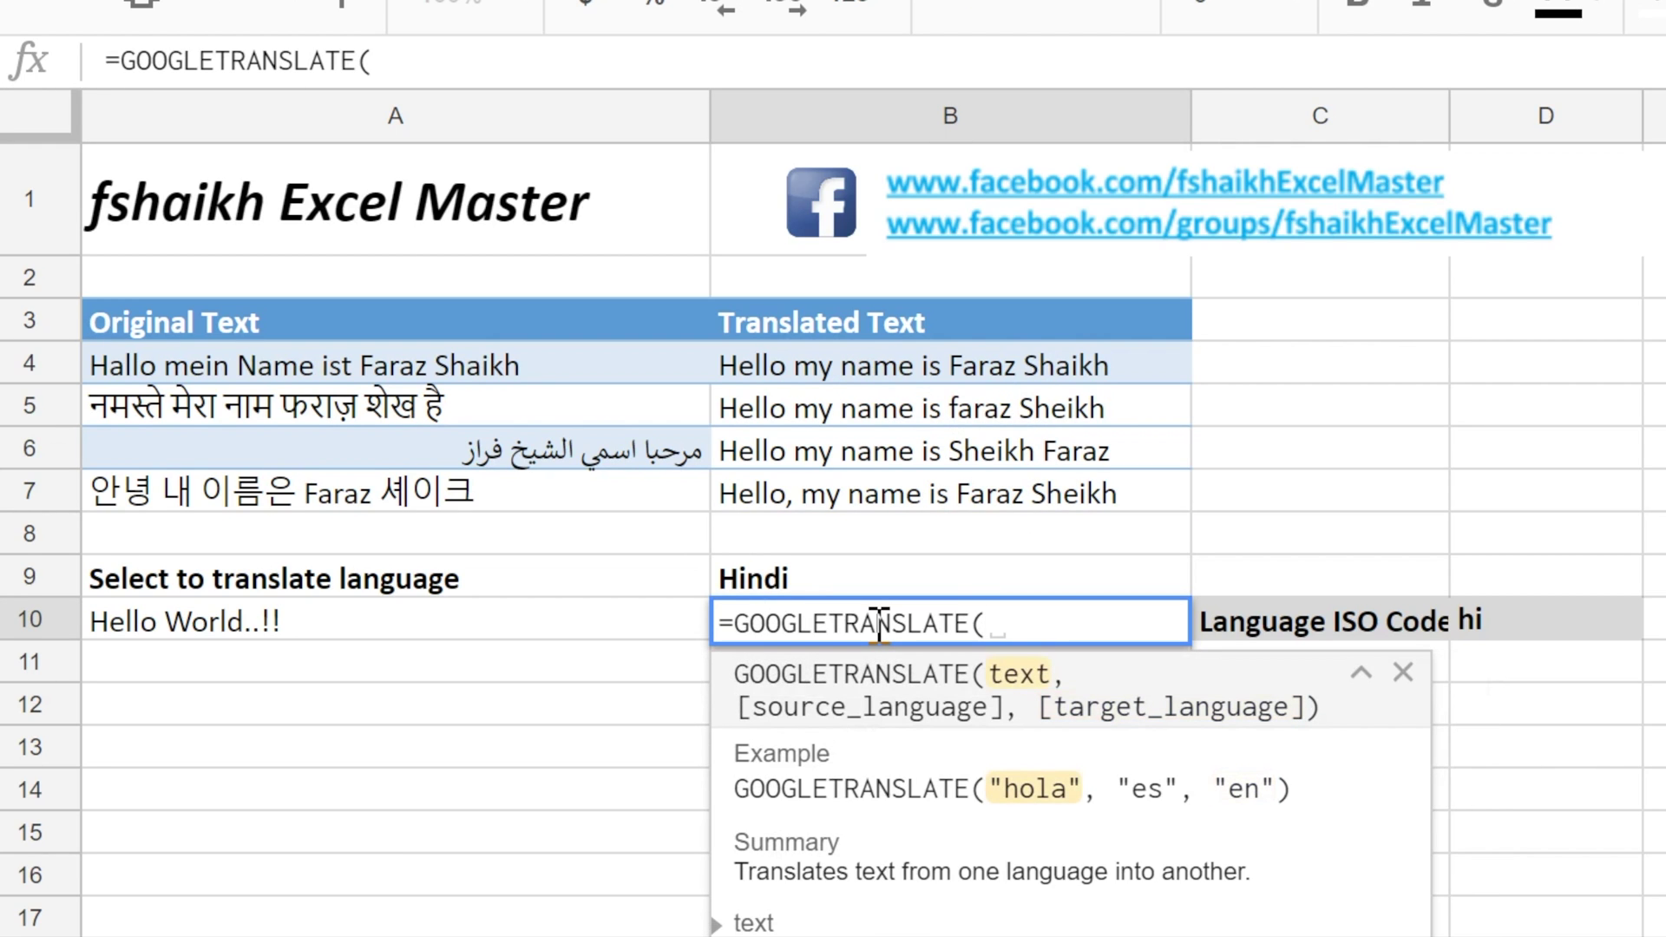
{"action": "key", "text": "Left"}
{"action": "type", "text": ",\"en"}
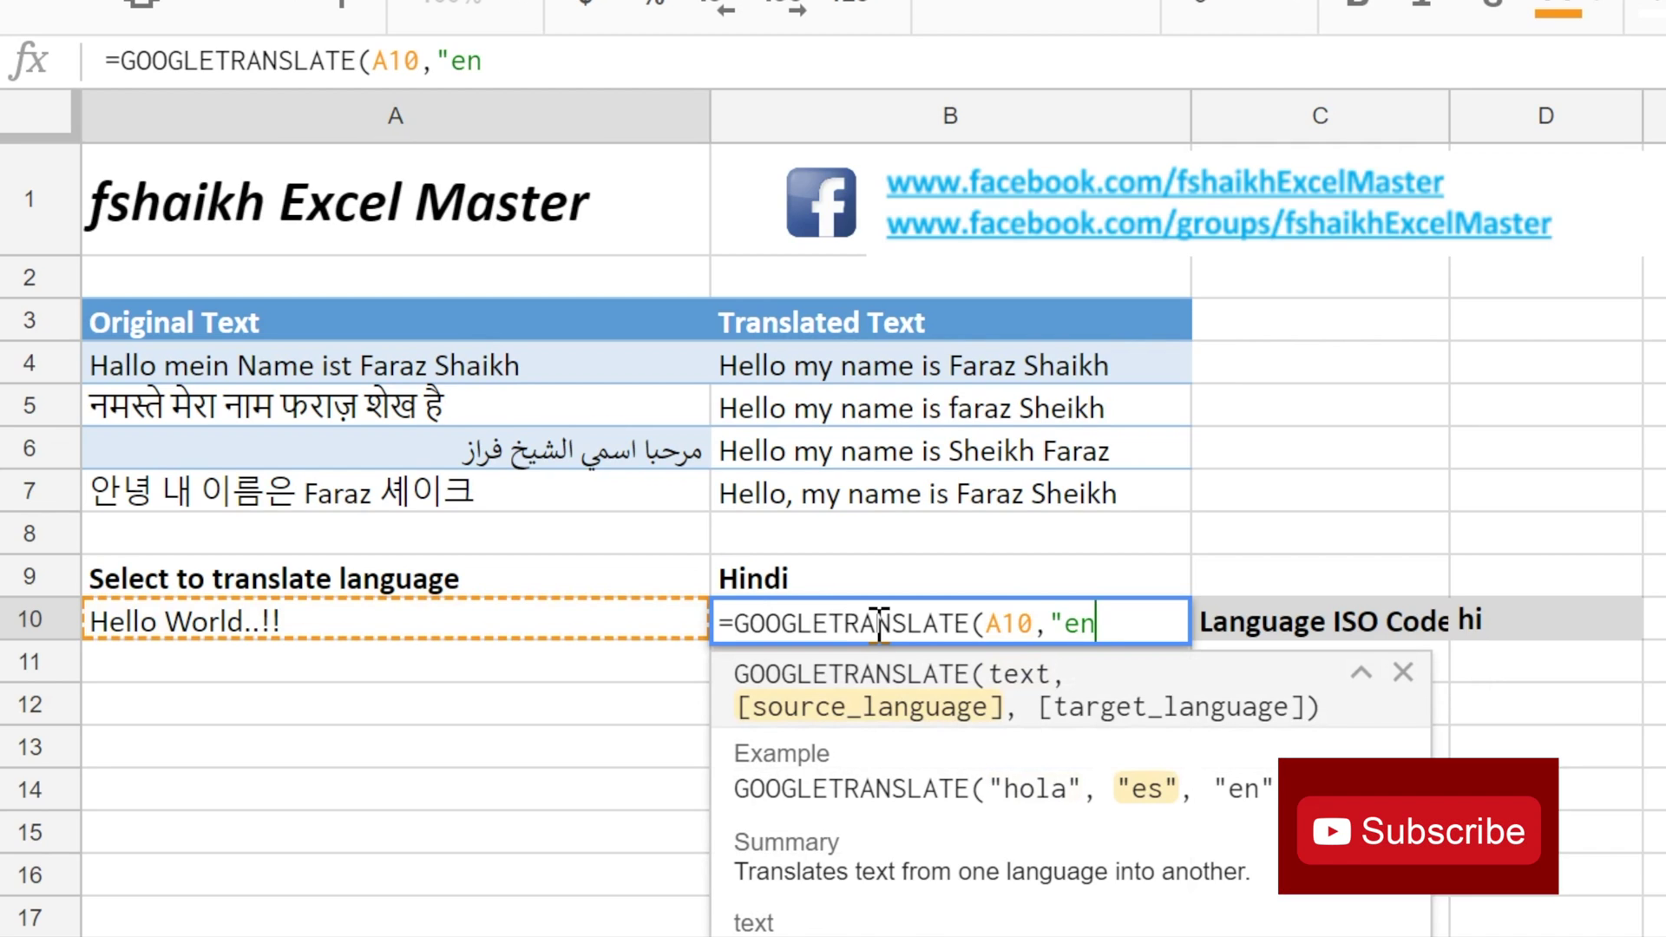
{"action": "key", "text": "BackSpace"}
{"action": "key", "text": "BackSpace"}
{"action": "type", "text": "auto\""}
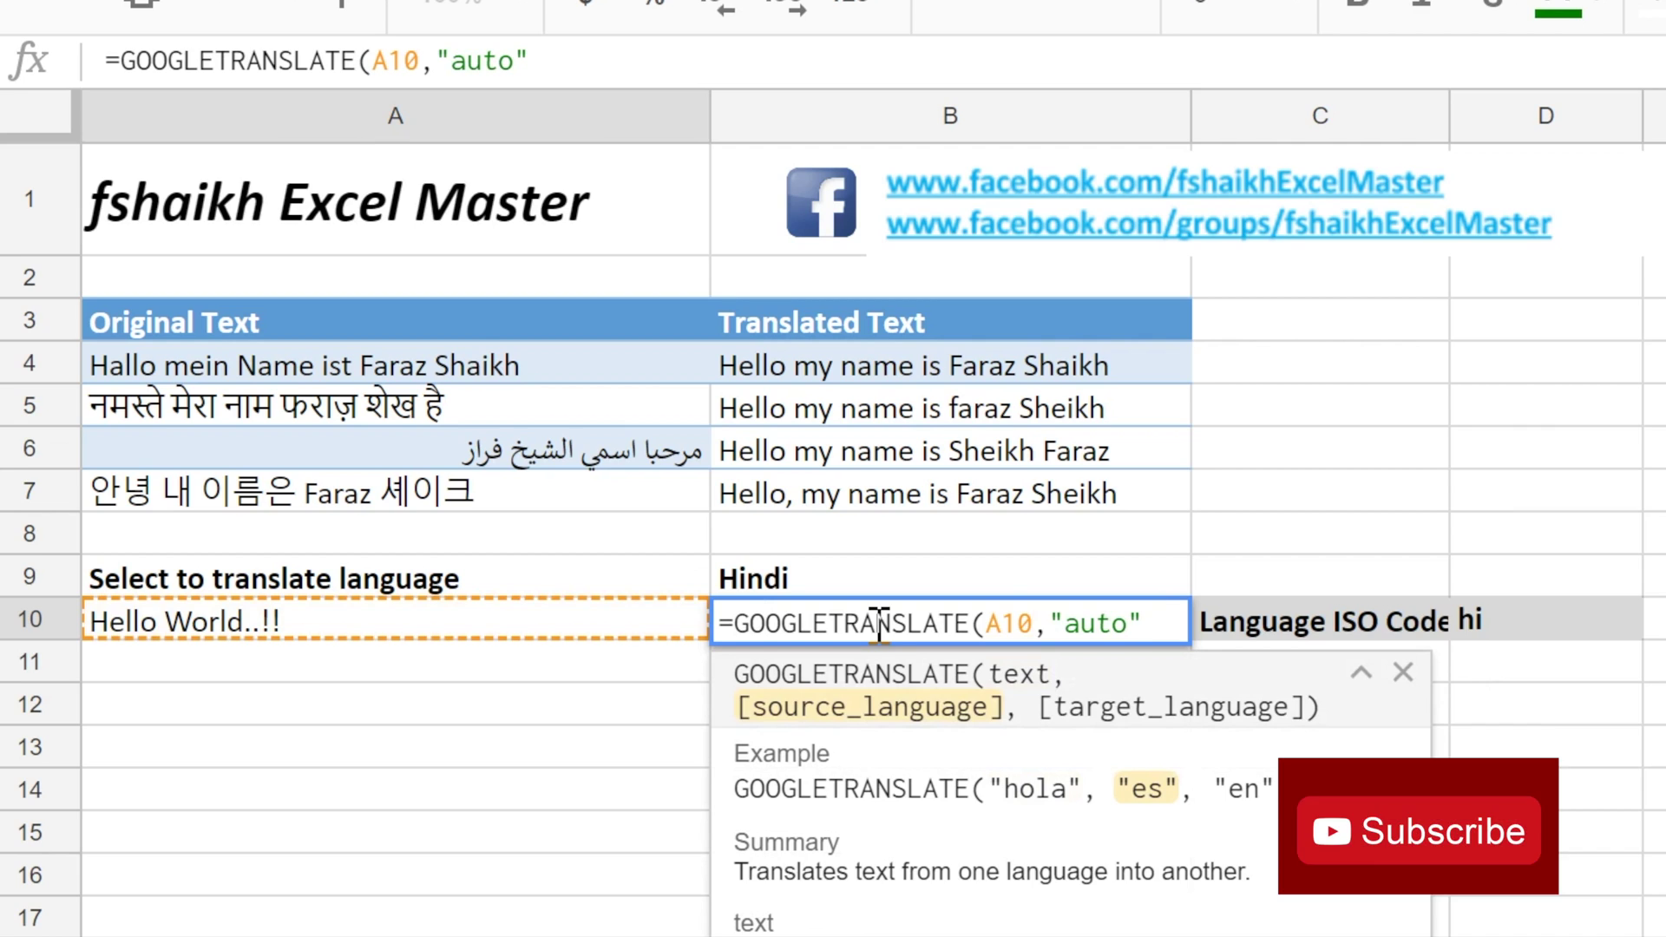
{"action": "type", "text": ","}
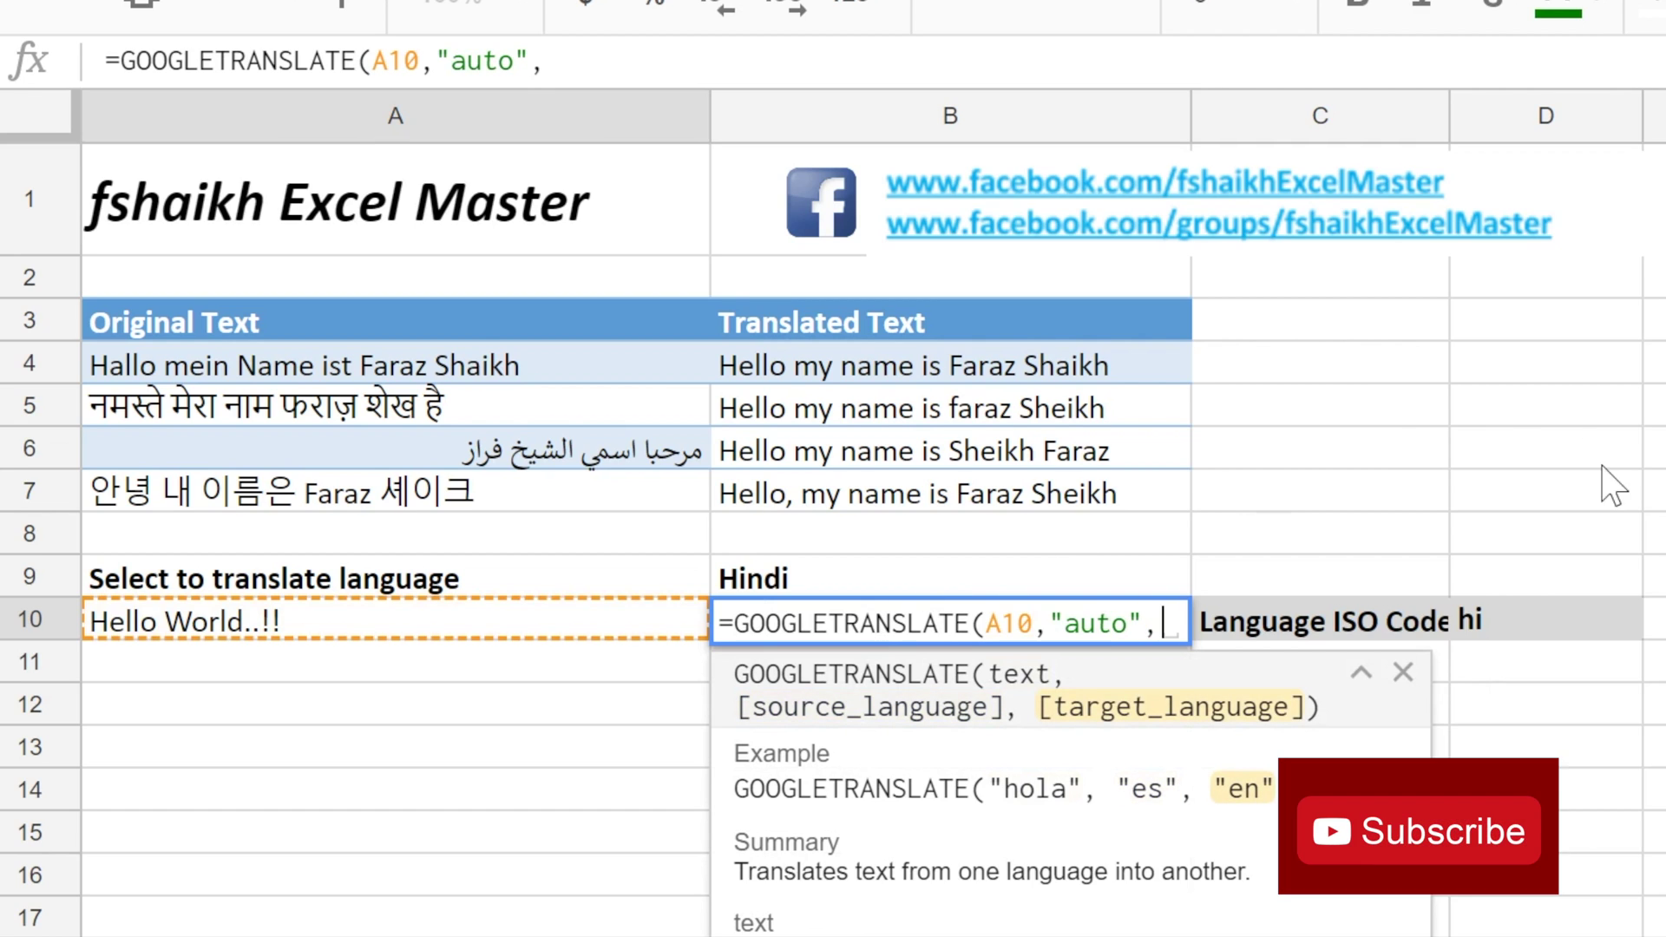
{"action": "left_click", "coordinate": [1514, 612]}
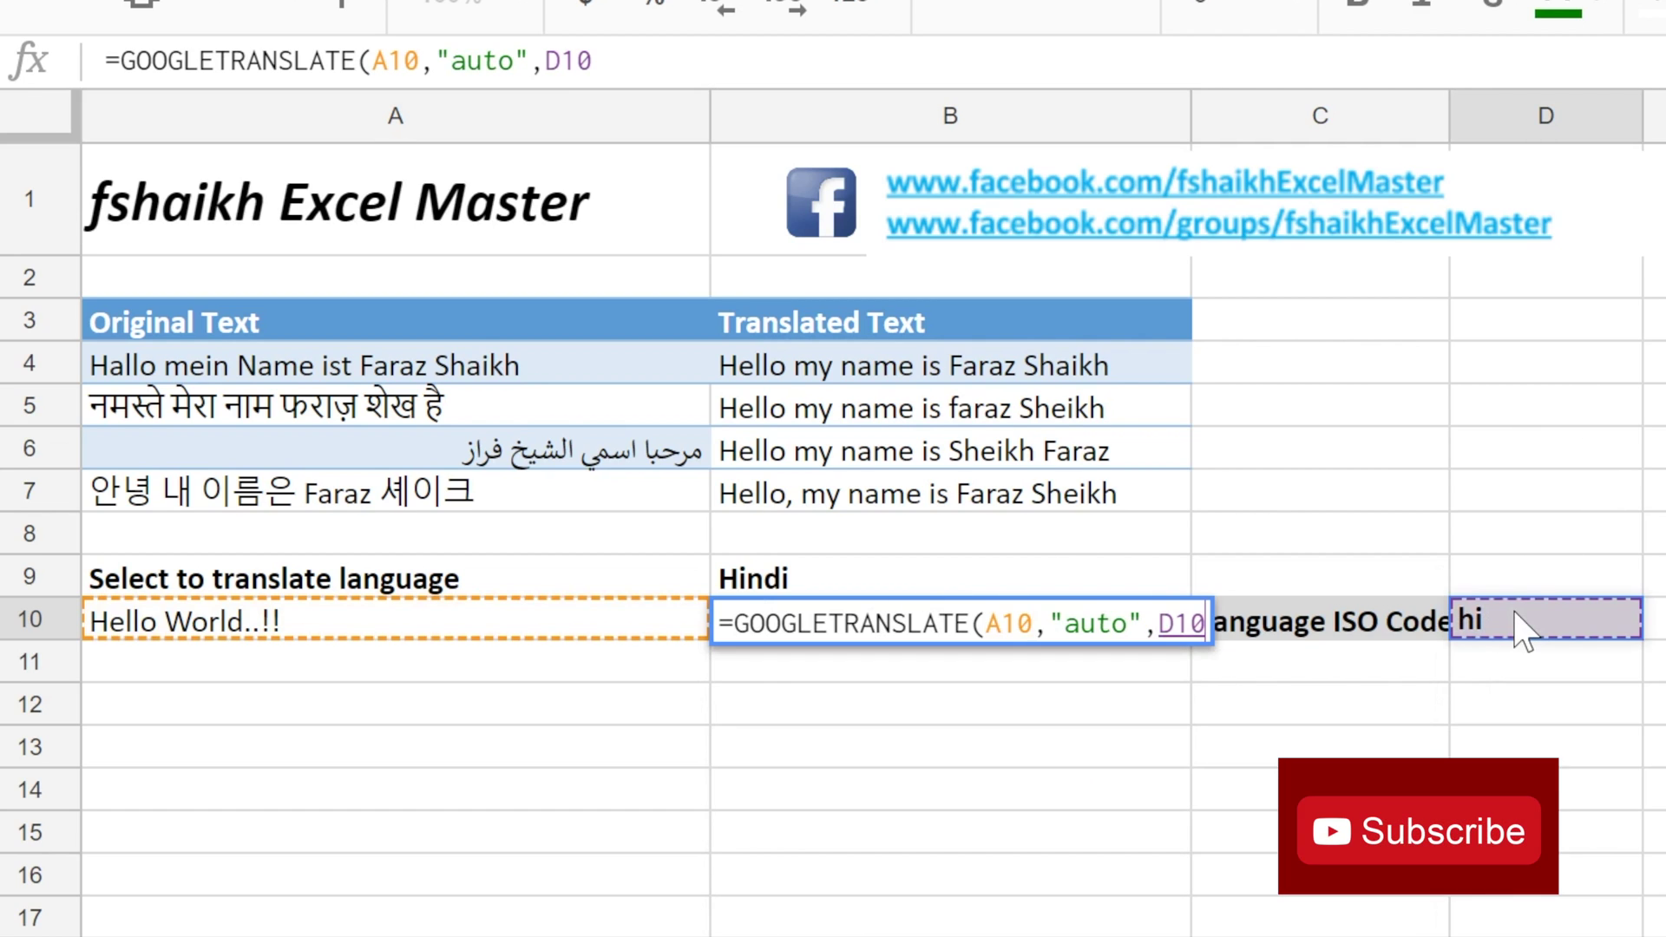
{"action": "type", "text": ")"}
{"action": "key", "text": "Return"}
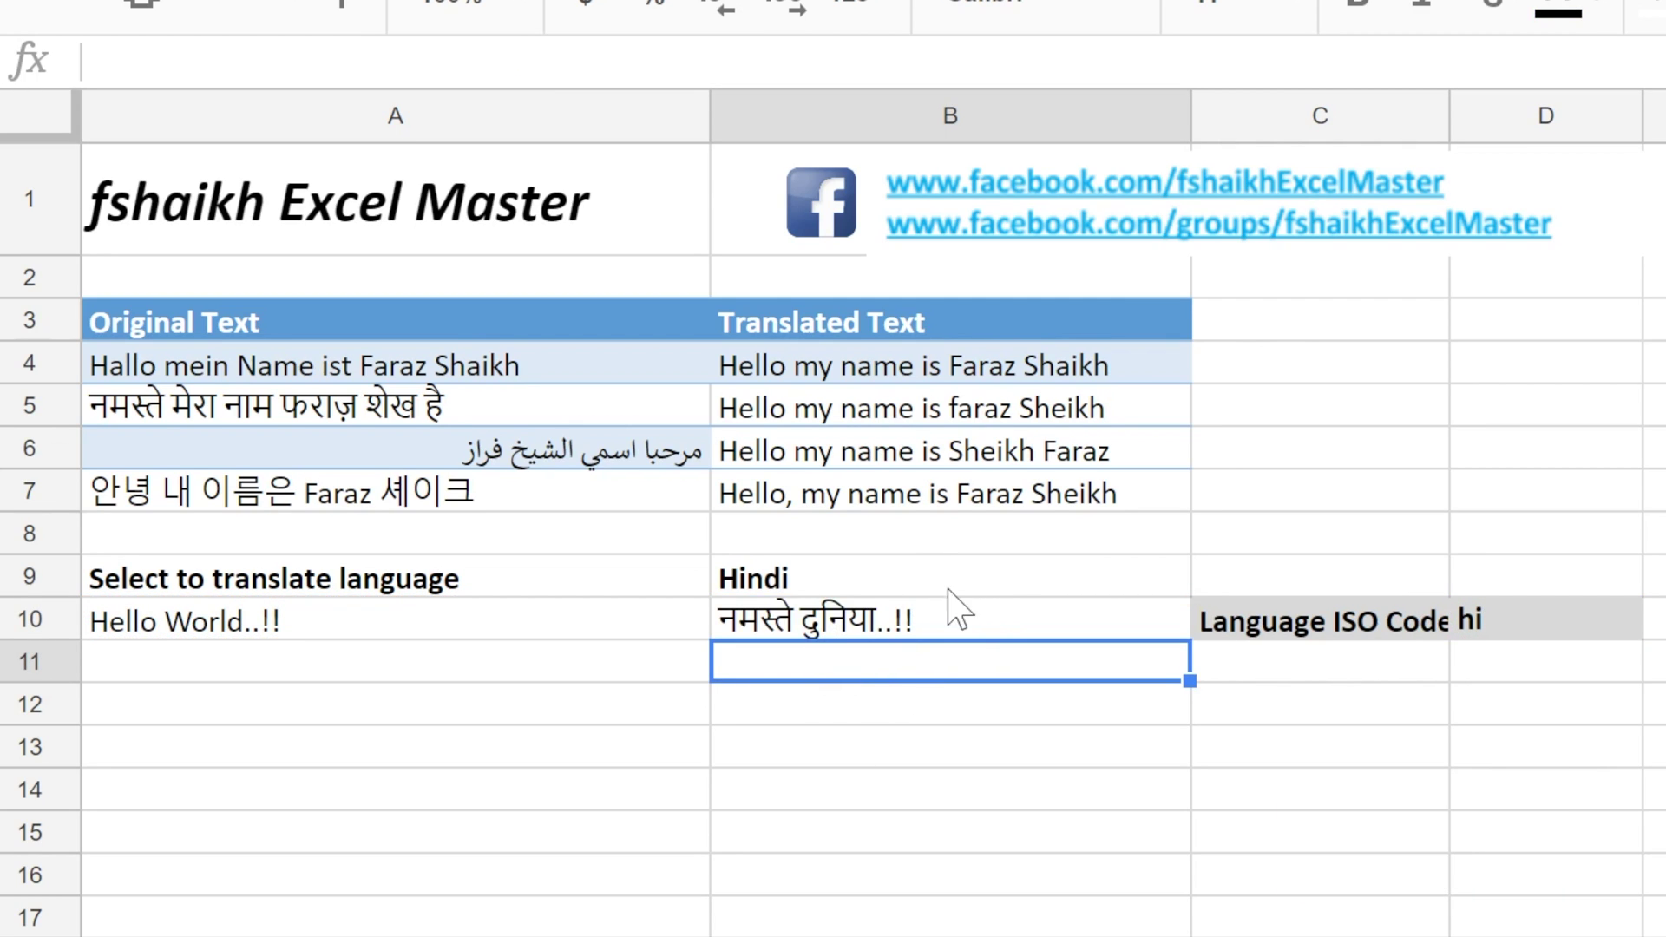
{"action": "left_click", "coordinate": [987, 574]}
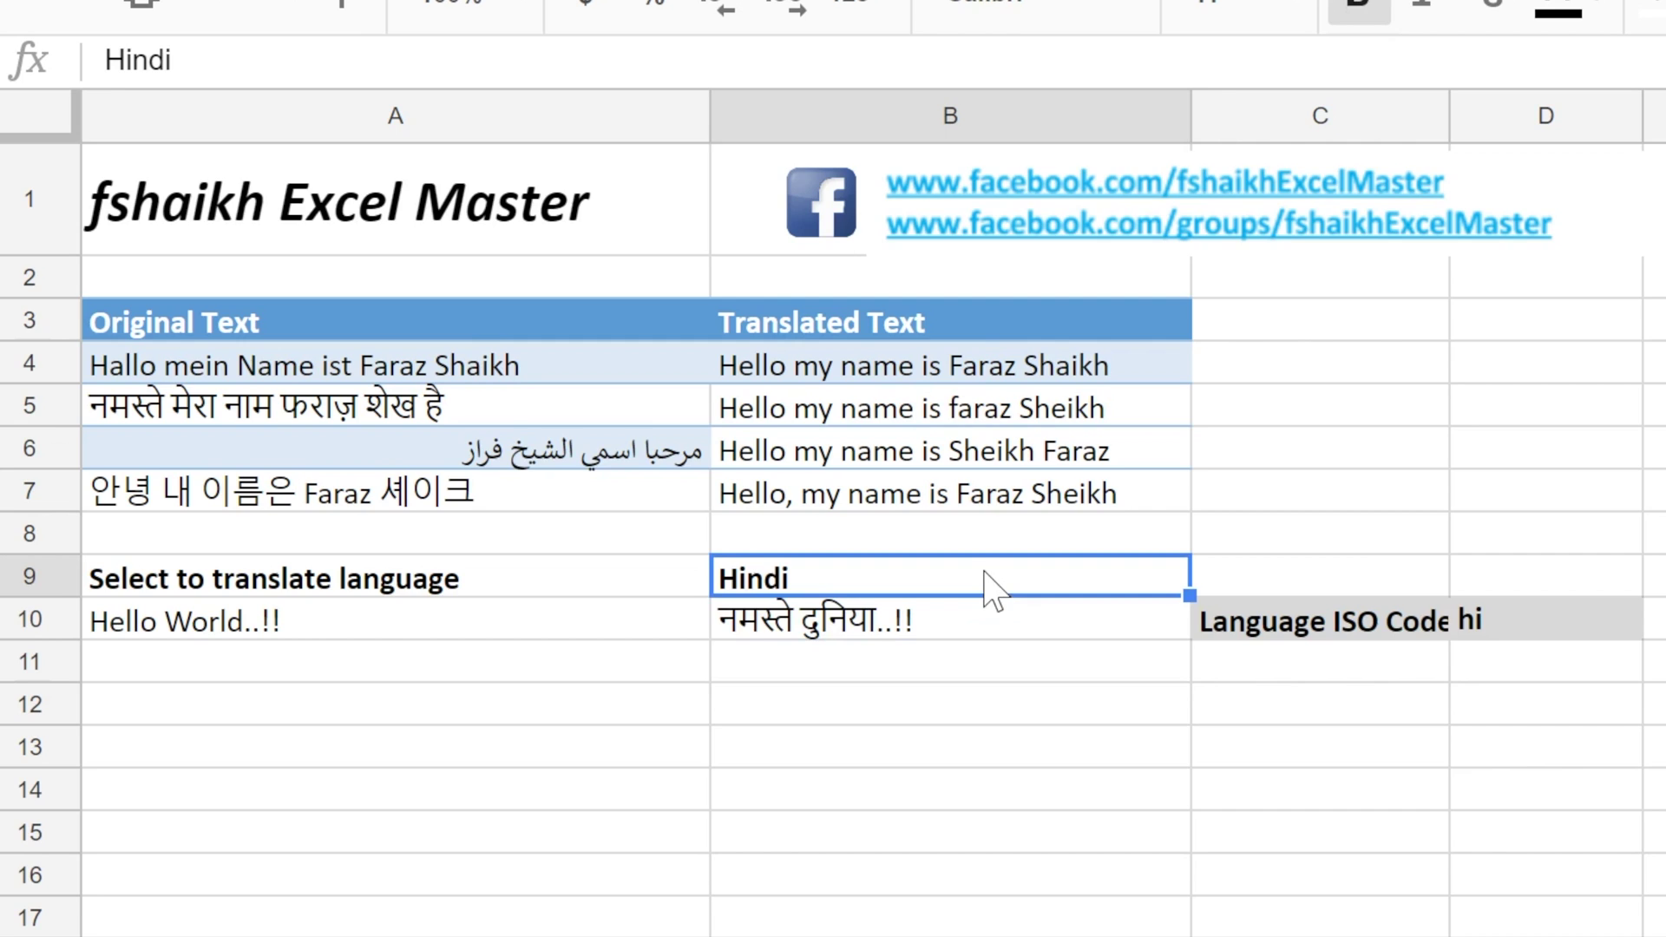
Step: Set B9's language to Arabic, then Swedish, so D10 shows sv and B10 reads Hej världen..!!
{"action": "type", "text": "Arabic"}
{"action": "key", "text": "Return"}
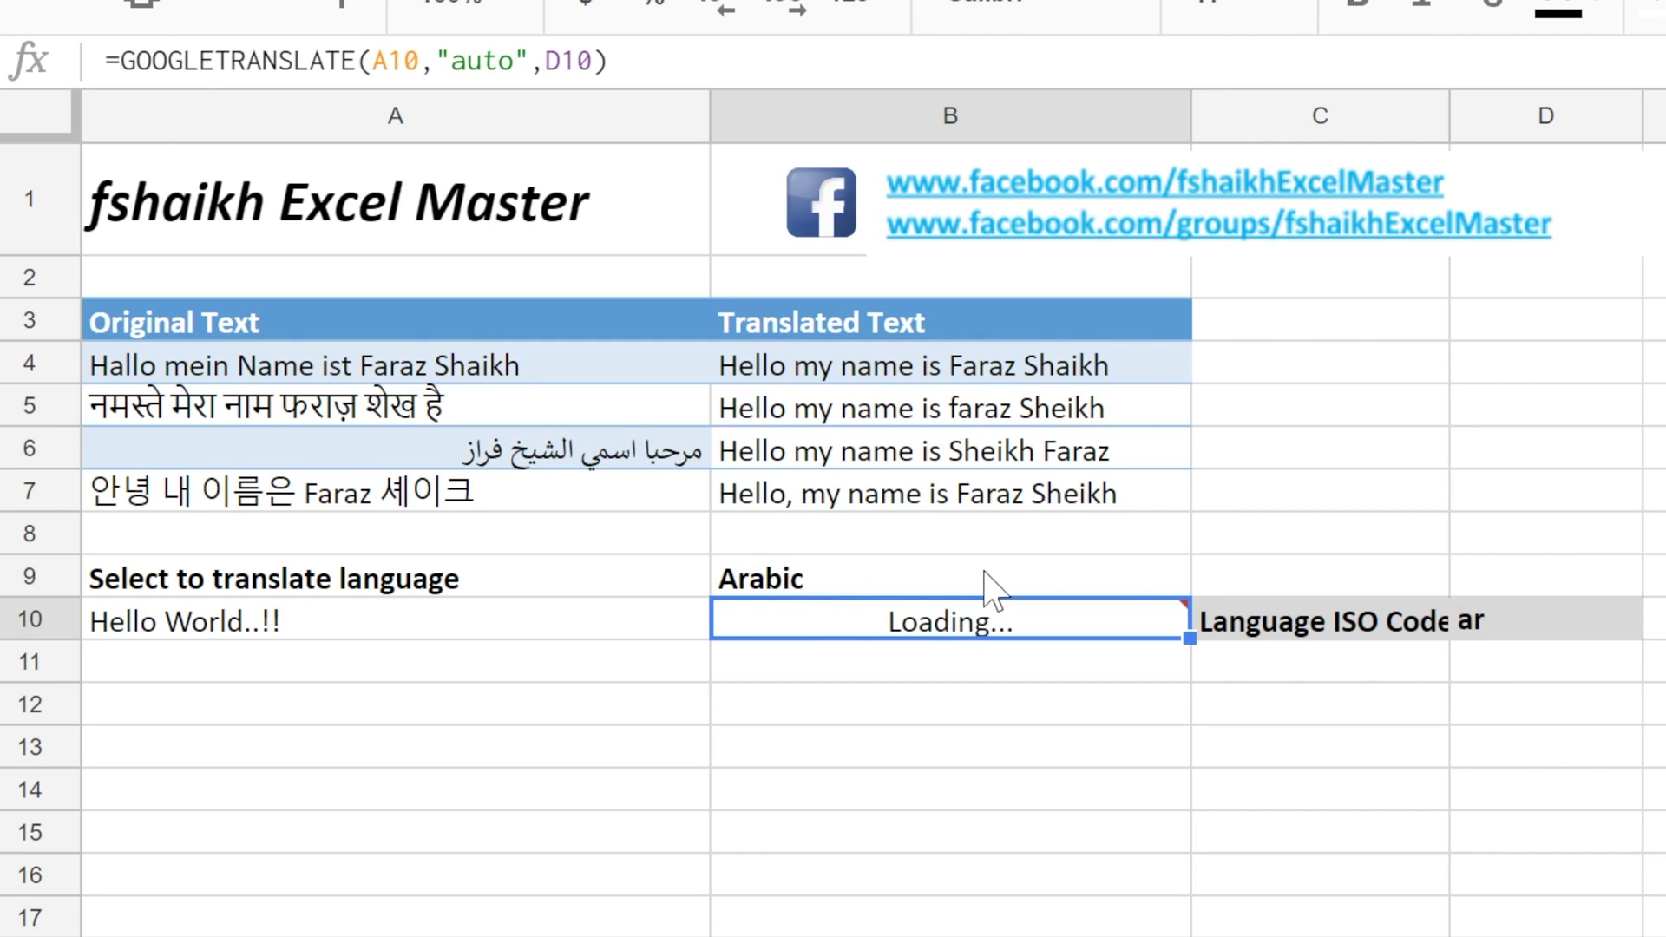
{"action": "left_click", "coordinate": [985, 574]}
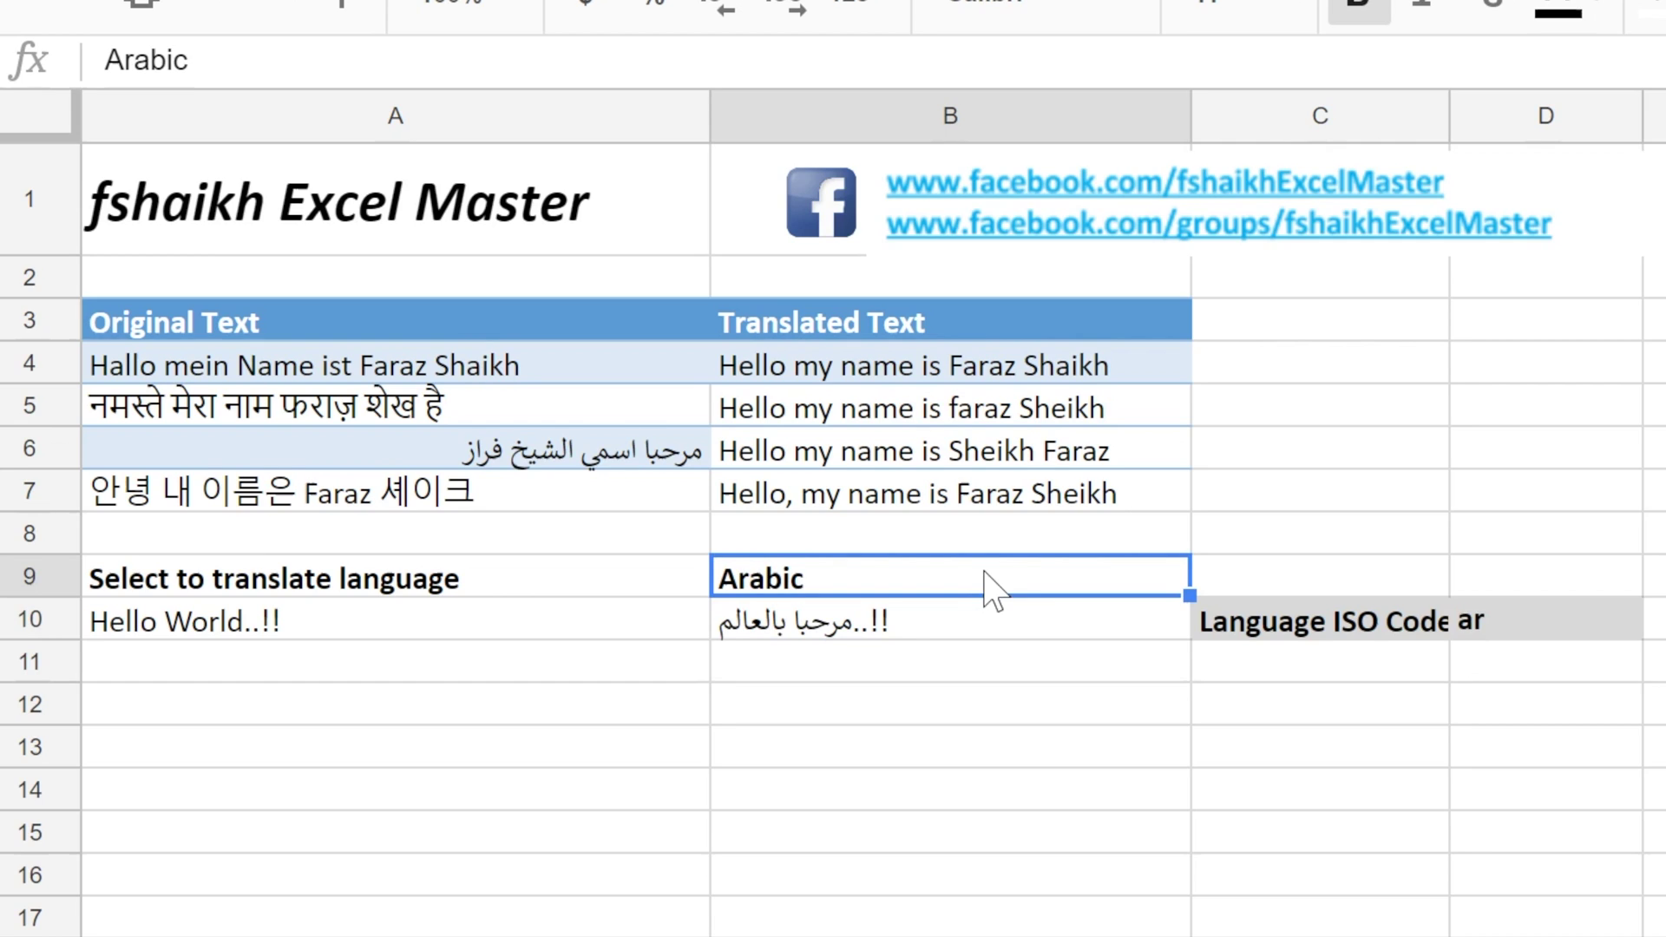
{"action": "type", "text": "Sw"}
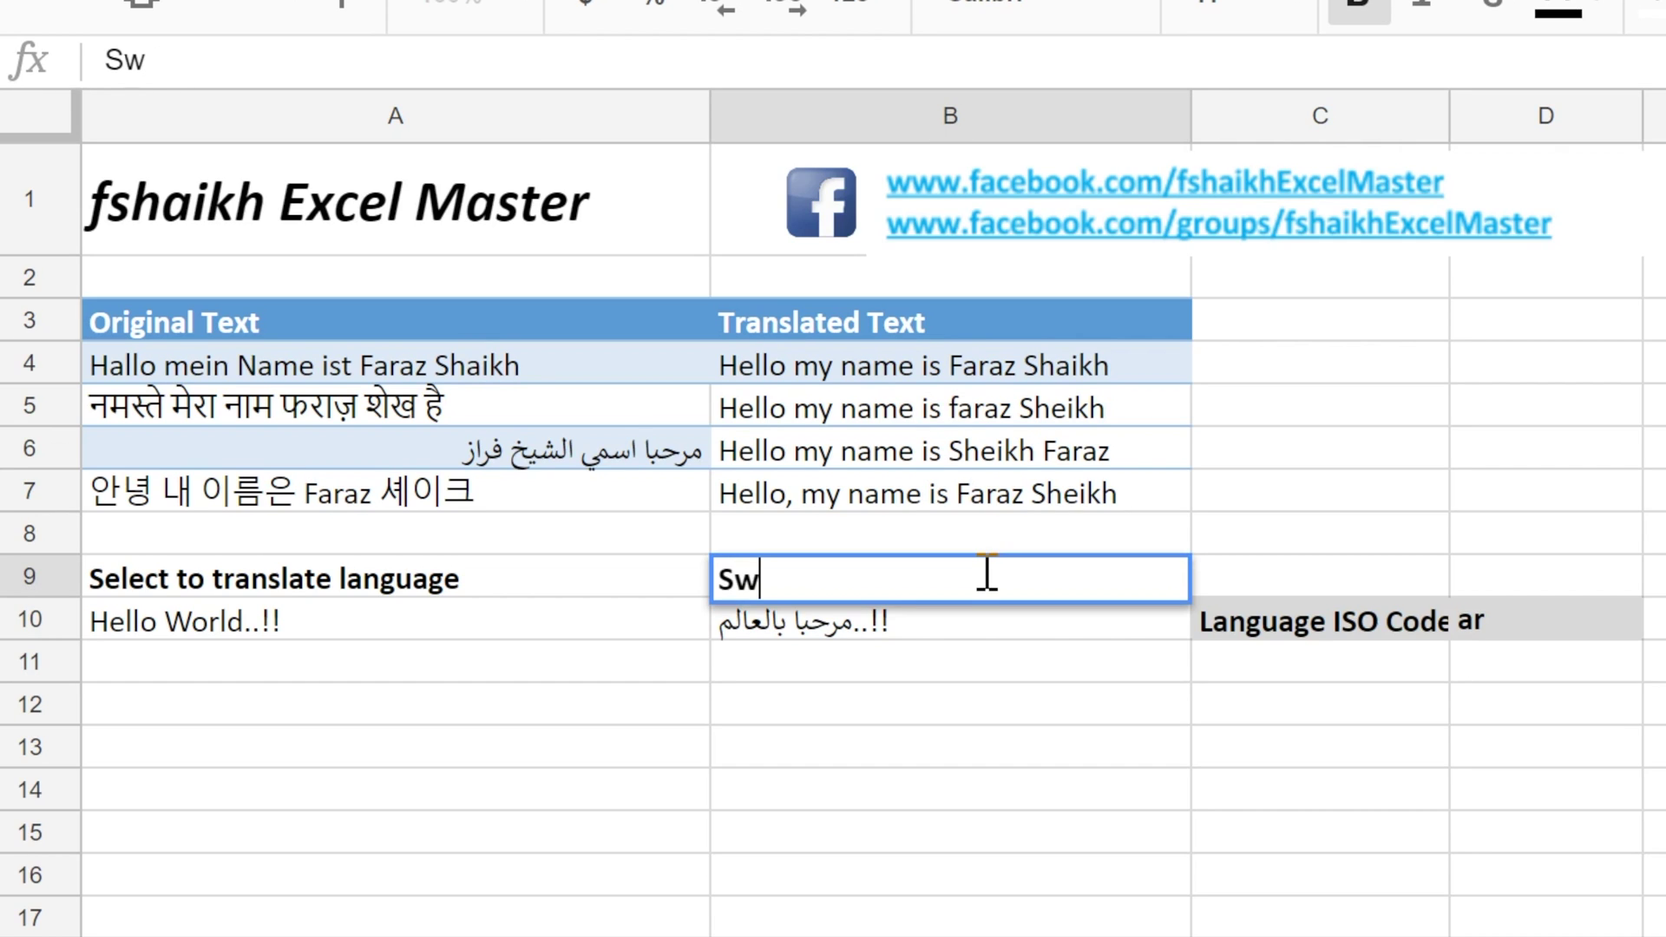
{"action": "type", "text": "edi"}
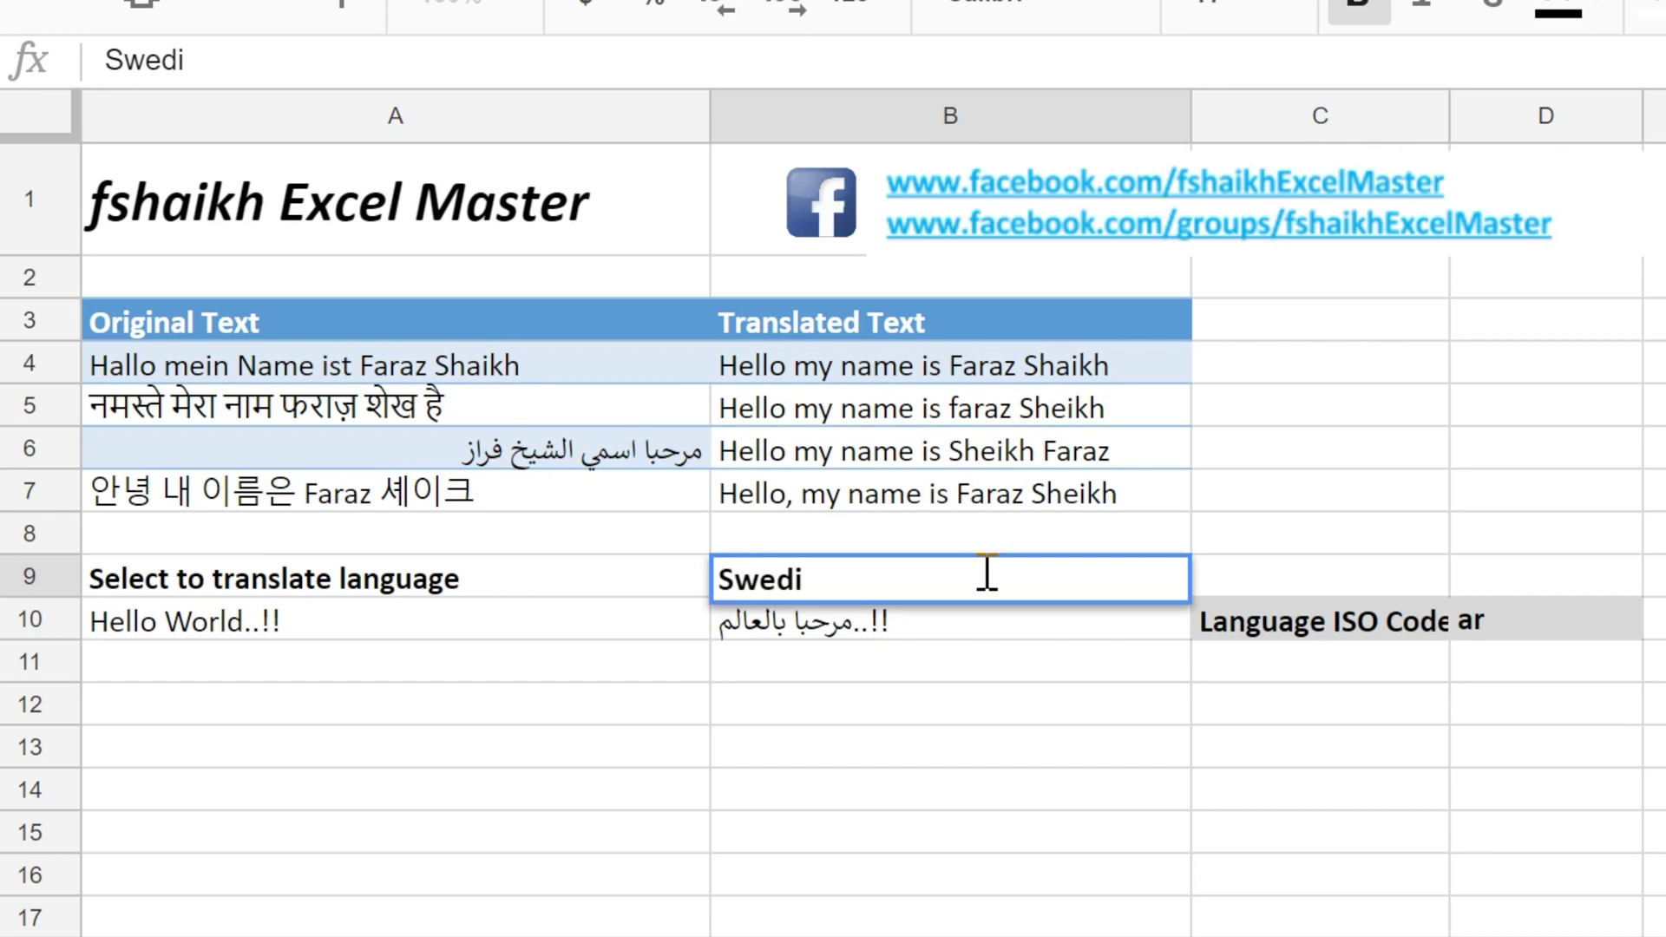
{"action": "type", "text": "sh"}
{"action": "key", "text": "Return"}
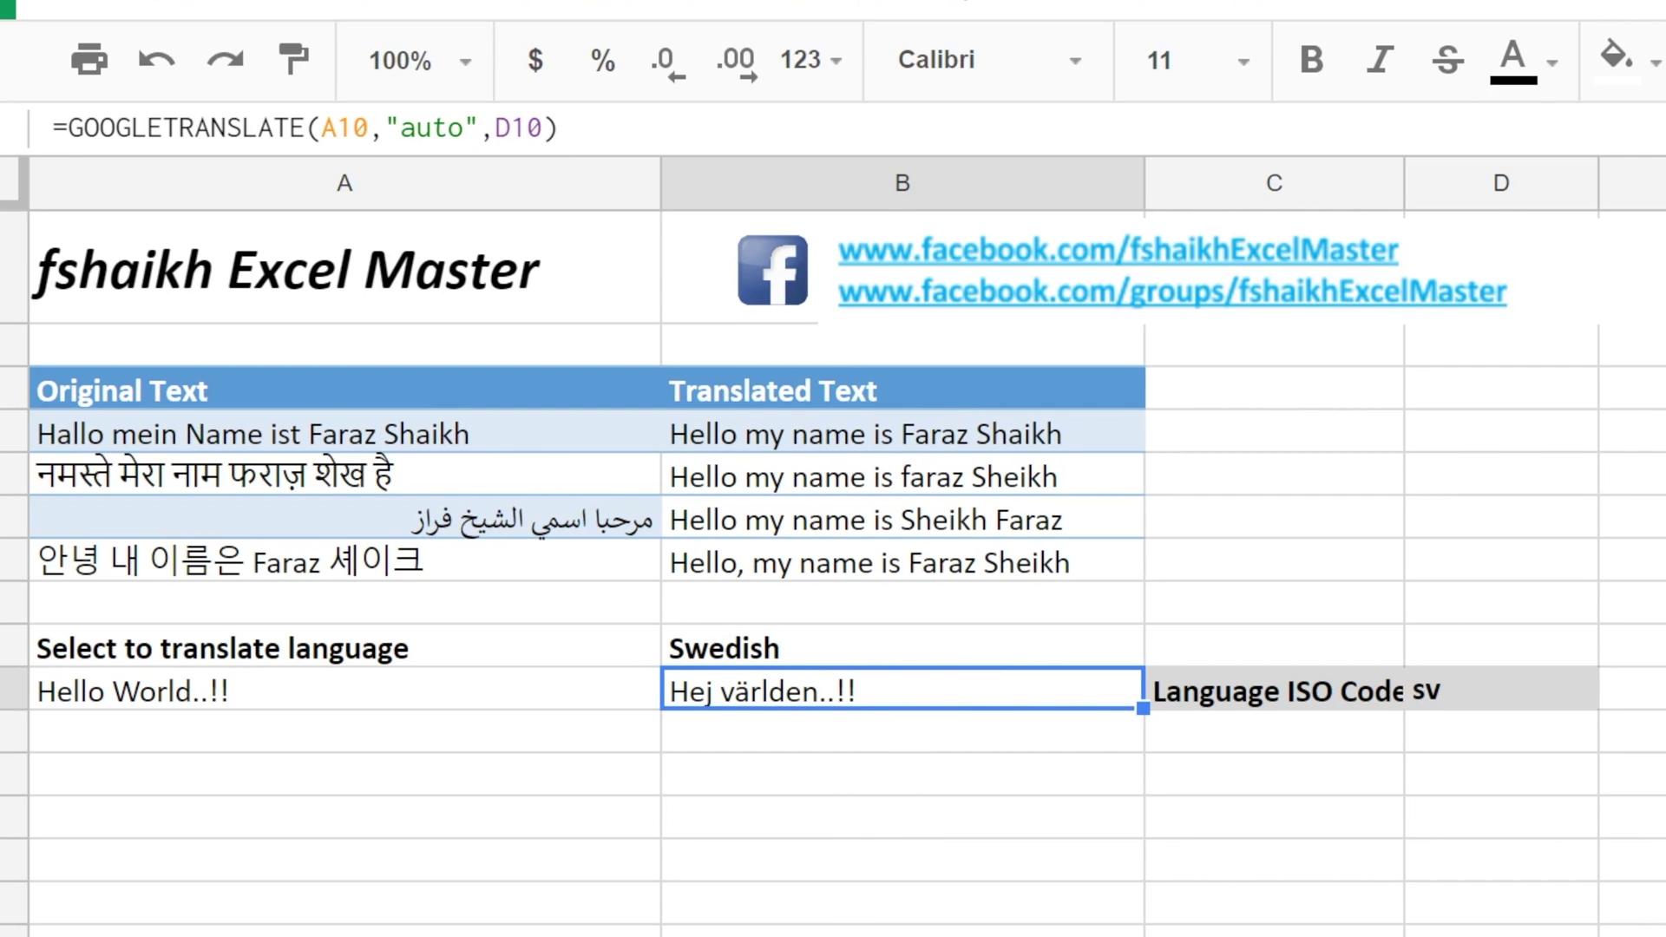
{"action": "key", "text": "ctrl+shift+Page_Down"}
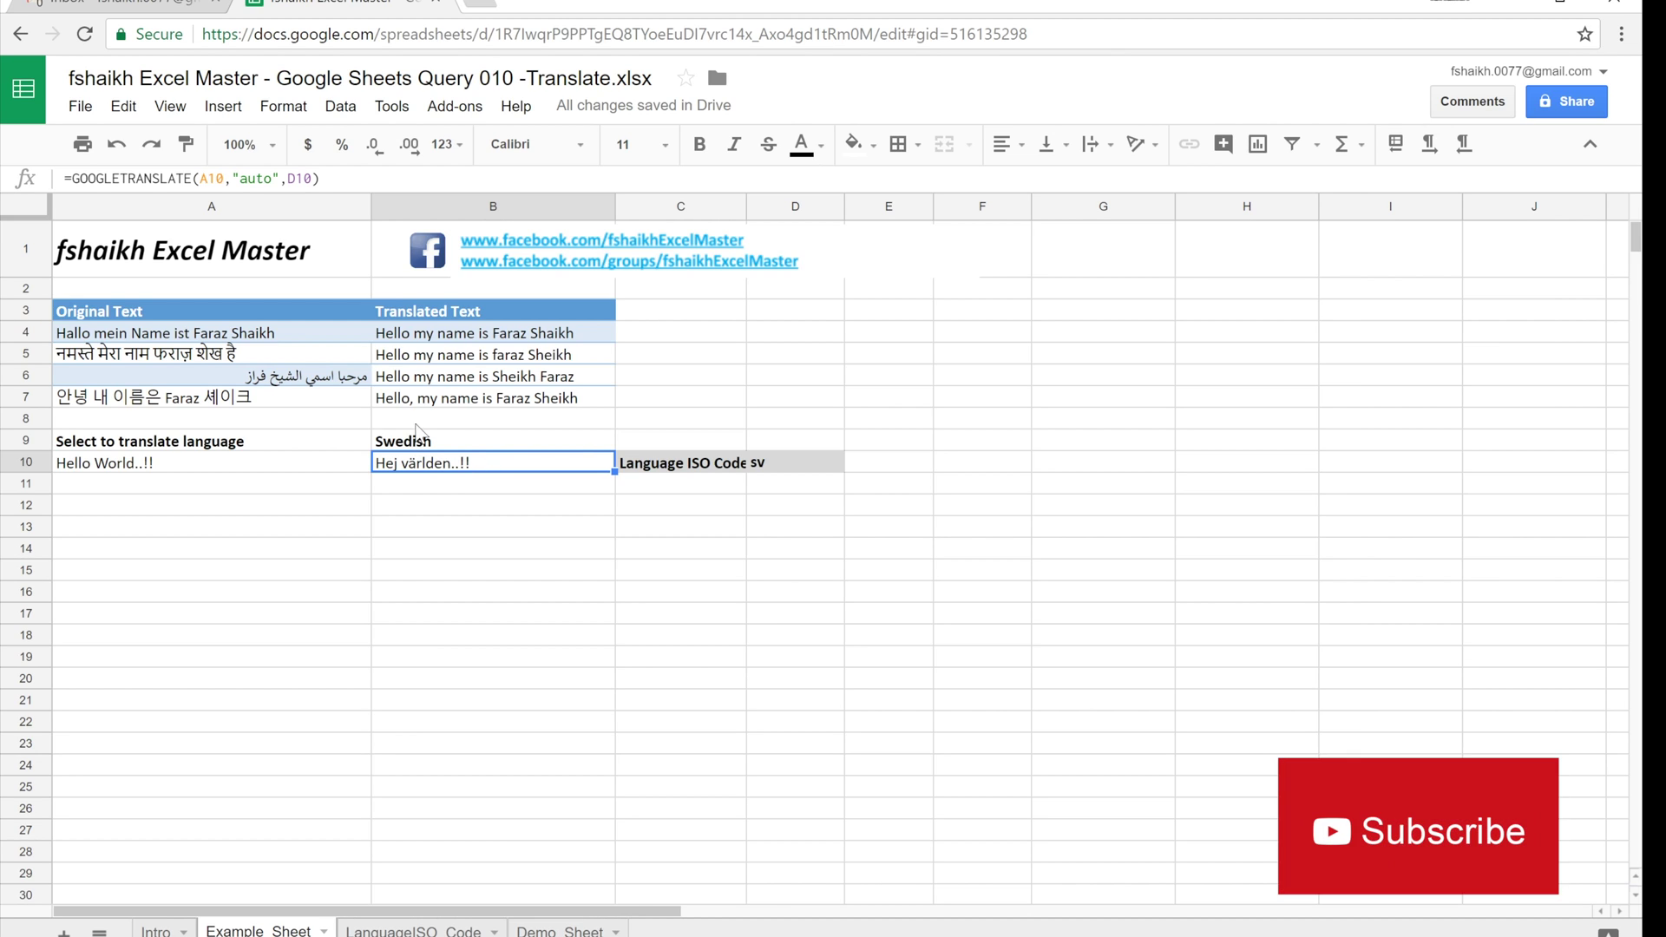
Step: Inspect B7's translation formula and review the LanguageISO_Code sheet
{"action": "left_click", "coordinate": [476, 401]}
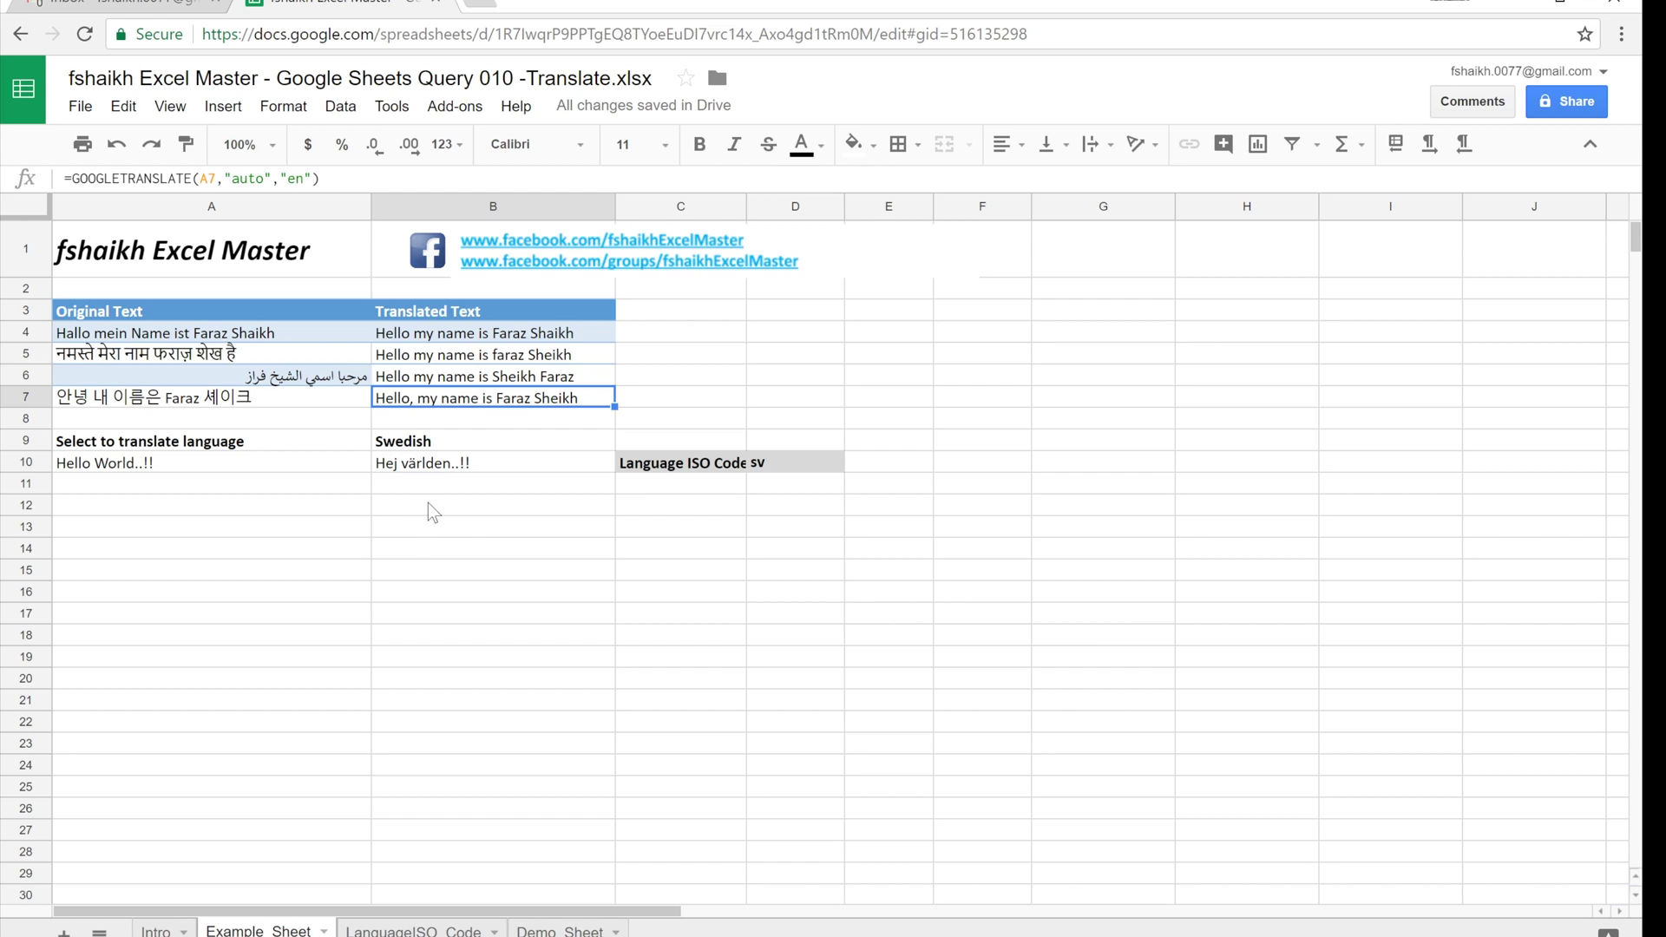
{"action": "left_click", "coordinate": [377, 931]}
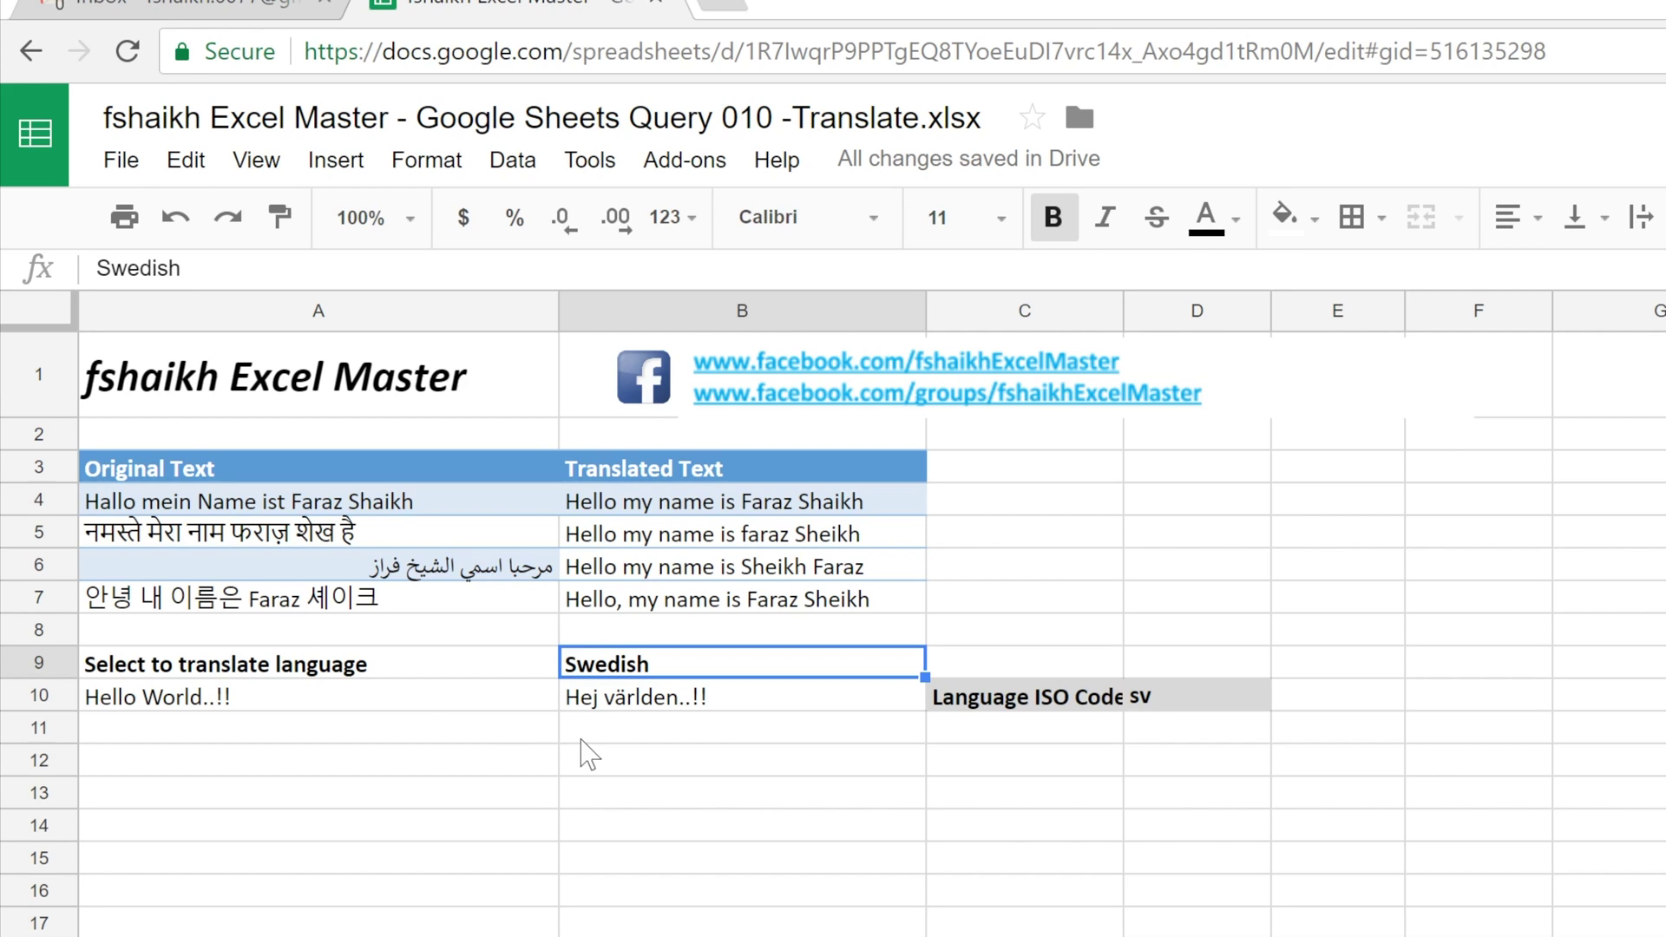
Step: Download the workbook as Microsoft Excel (.xlsx) and open the downloaded file in Excel
{"action": "left_click", "coordinate": [121, 162]}
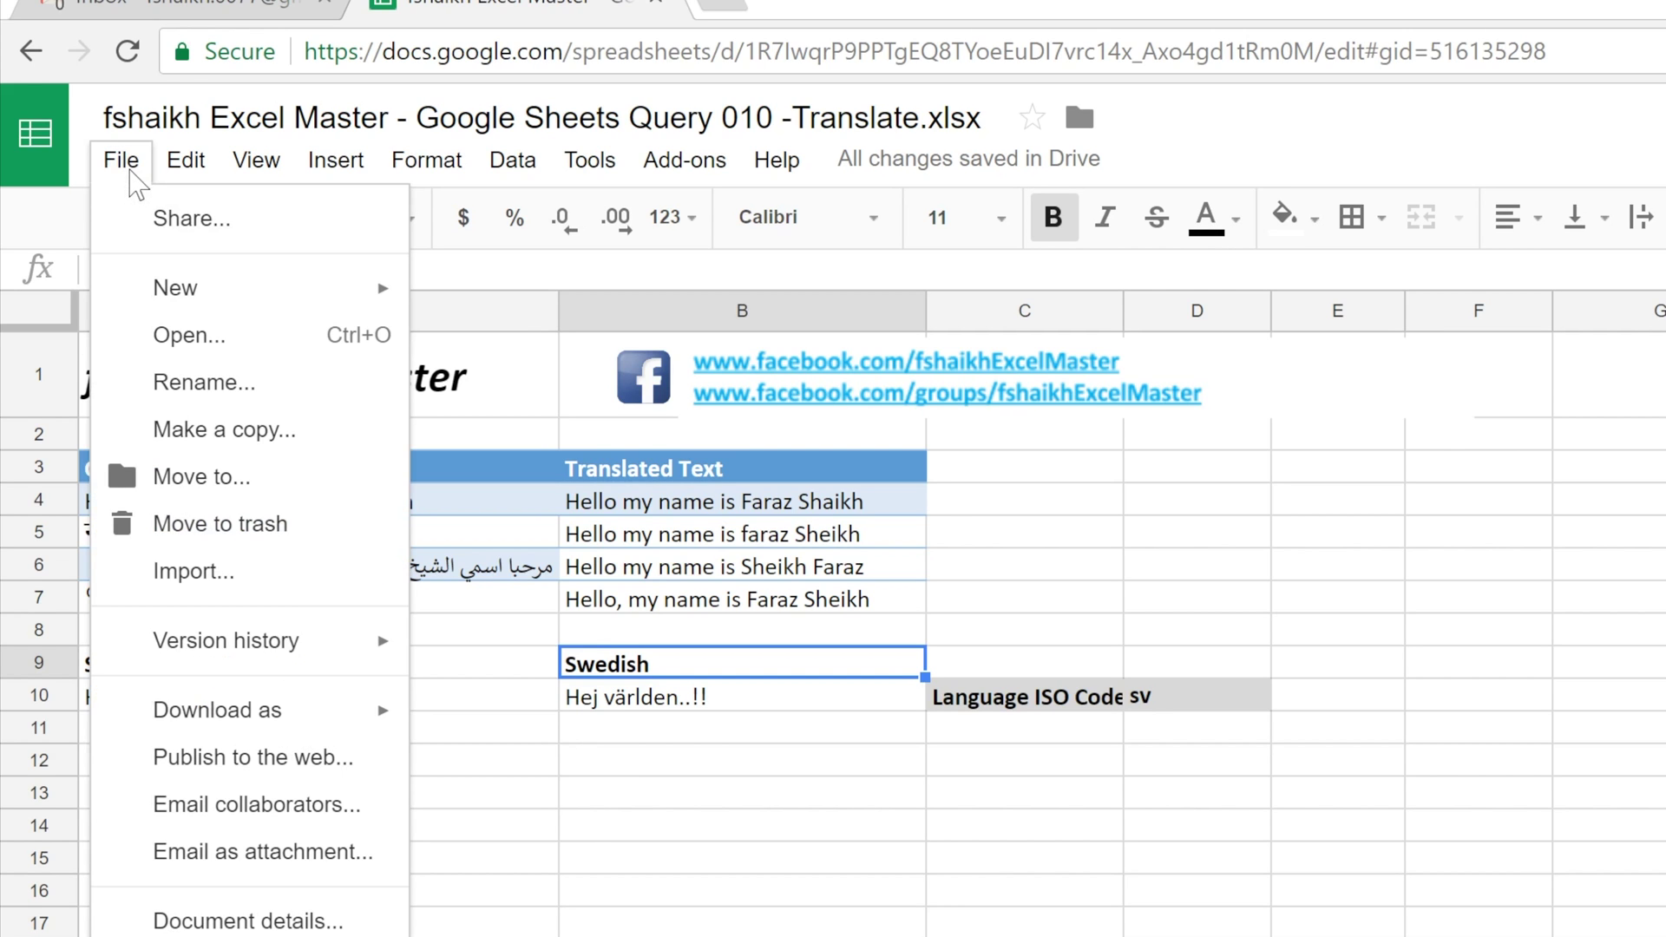
{"action": "mouse_move", "coordinate": [274, 725]}
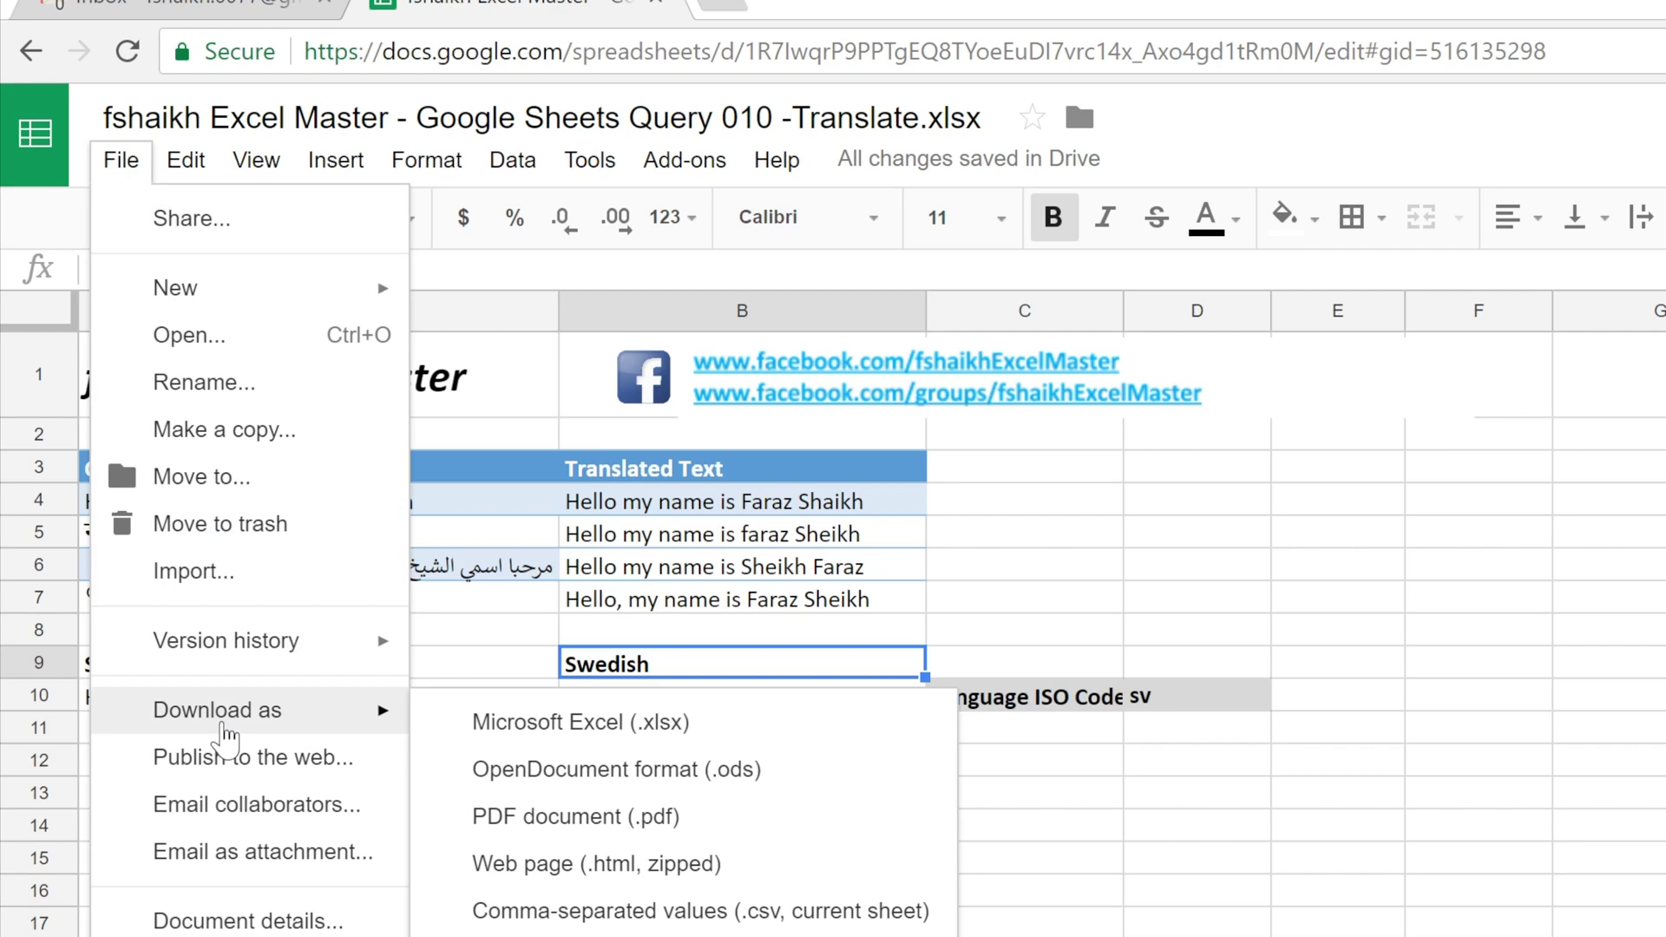
{"action": "left_click", "coordinate": [768, 739]}
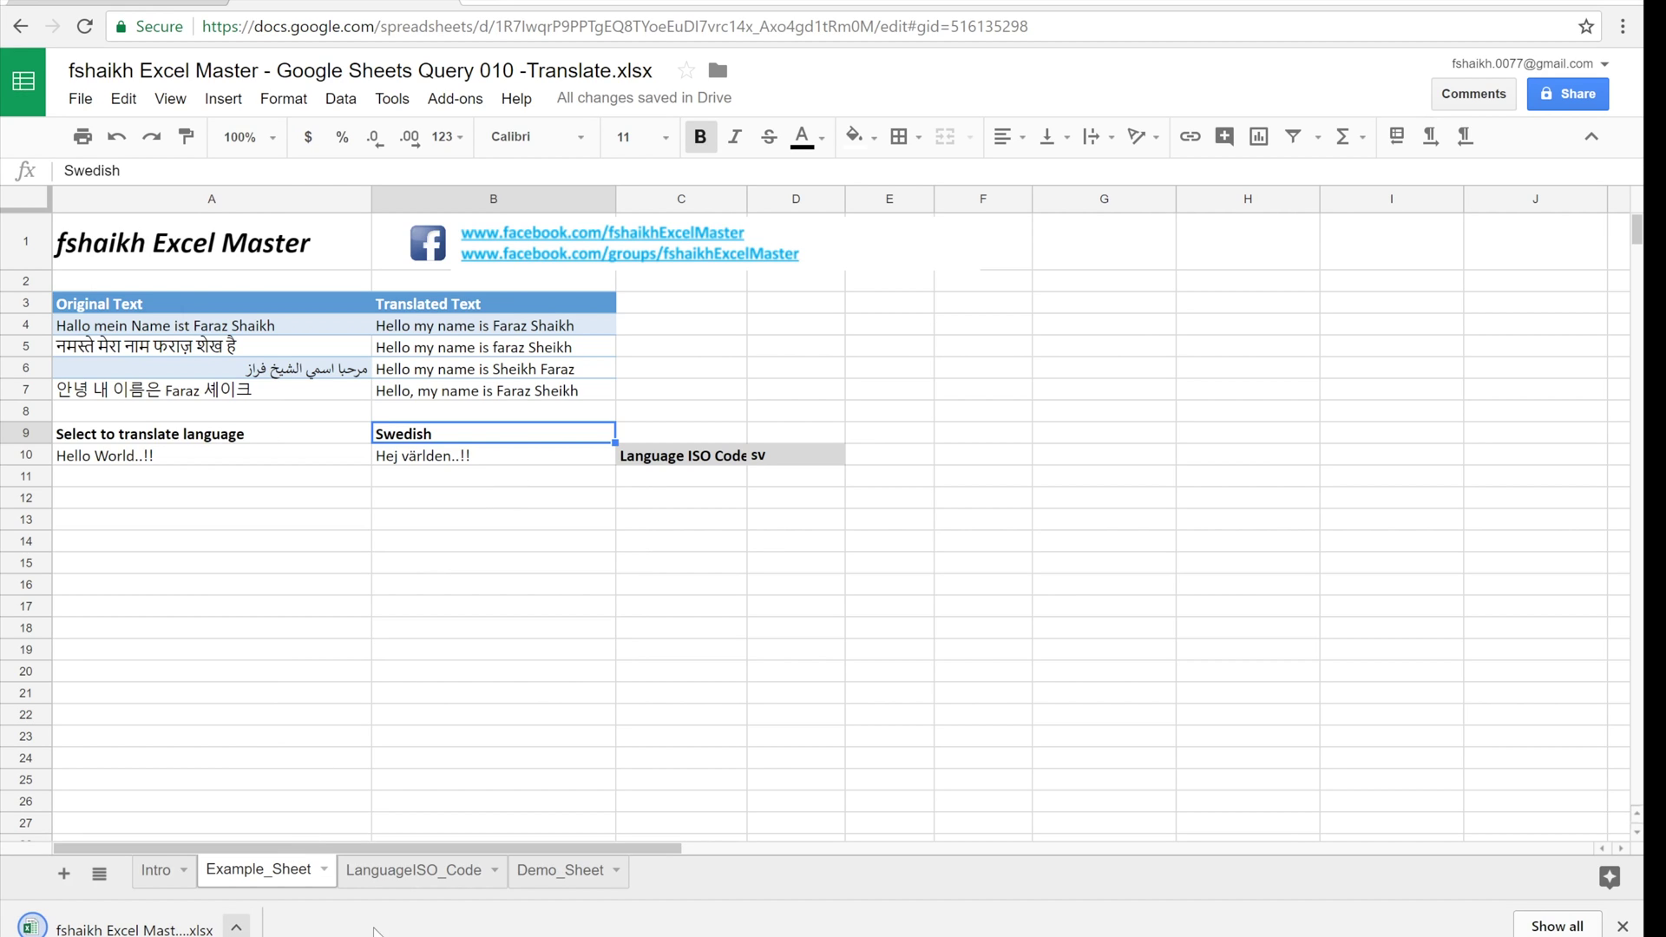
{"action": "left_click", "coordinate": [178, 930]}
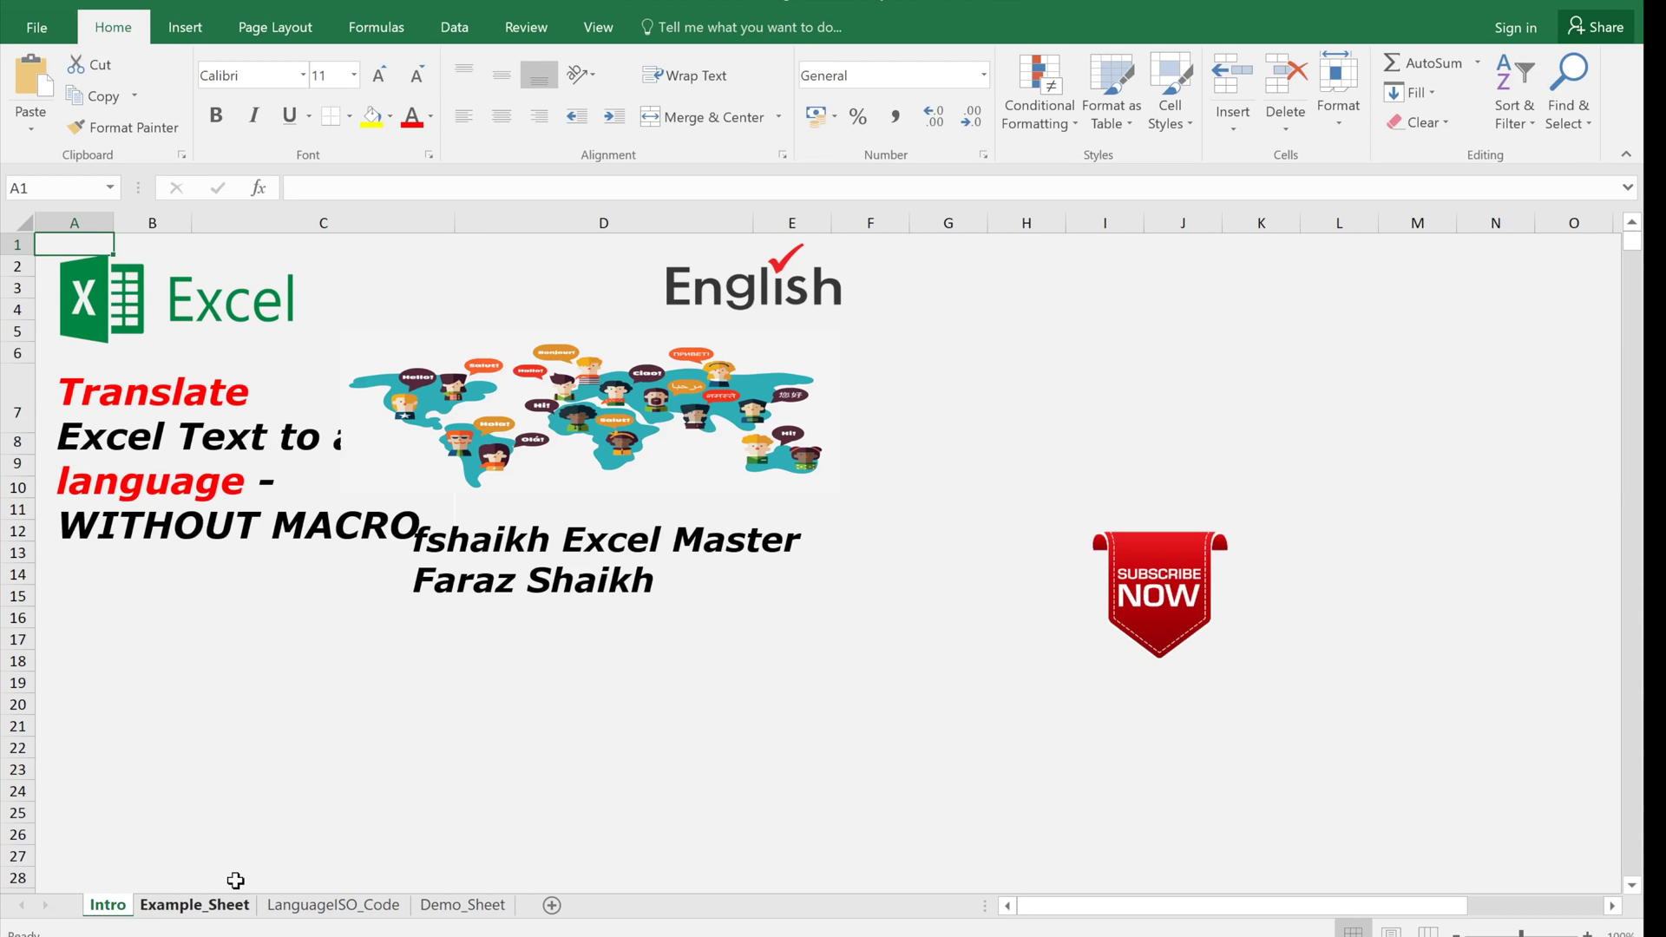
Step: Open Example_Sheet in Excel and inspect the translation formulas in B4 and B5
{"action": "left_click", "coordinate": [191, 901]}
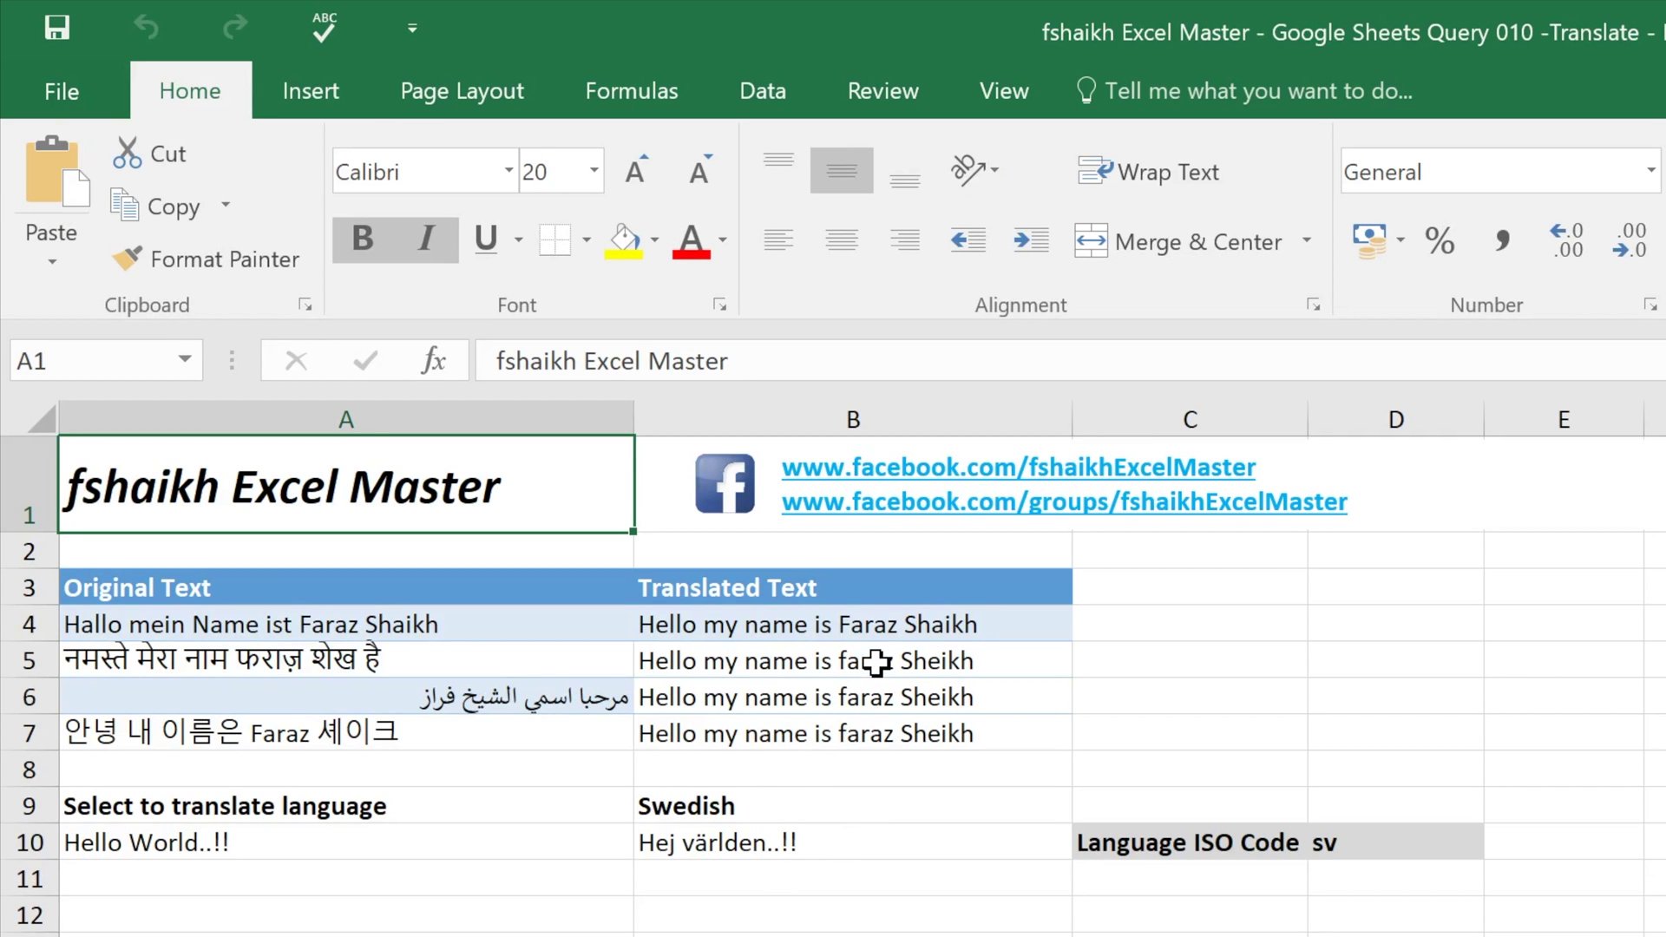
{"action": "left_click", "coordinate": [877, 664]}
{"action": "left_click", "coordinate": [1164, 642]}
{"action": "left_click", "coordinate": [958, 636]}
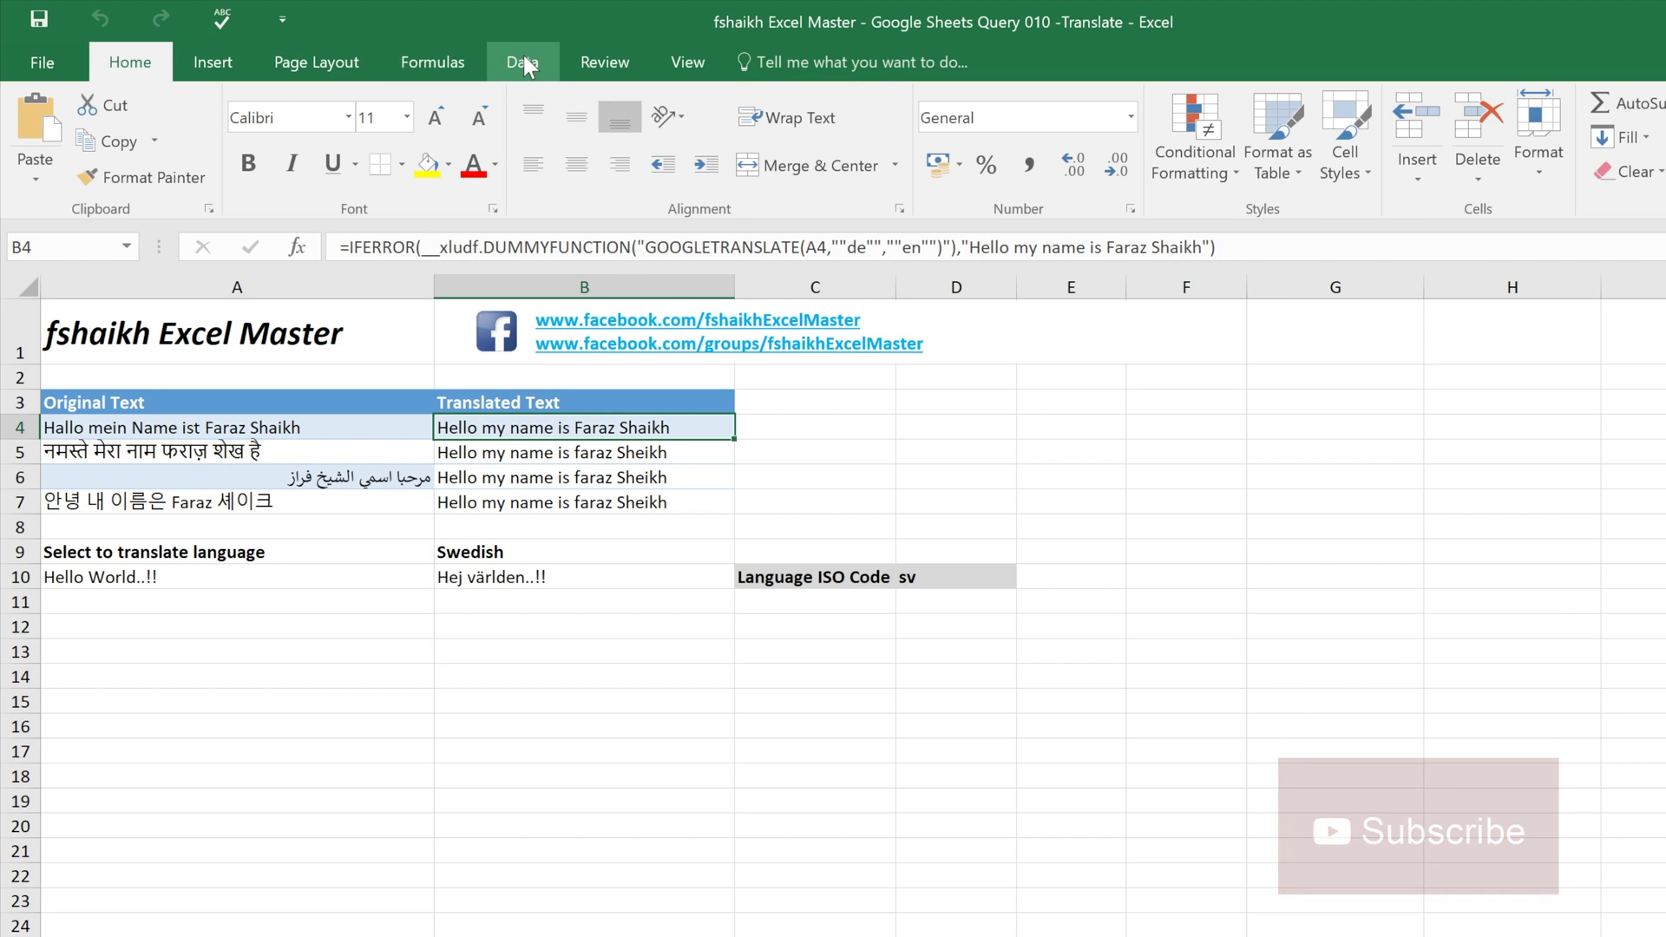
Step: Step through Evaluate Formula on B10, showing GOOGLETRANSLATE gives #NAME? and falls back to the stored result
{"action": "left_click", "coordinate": [456, 49]}
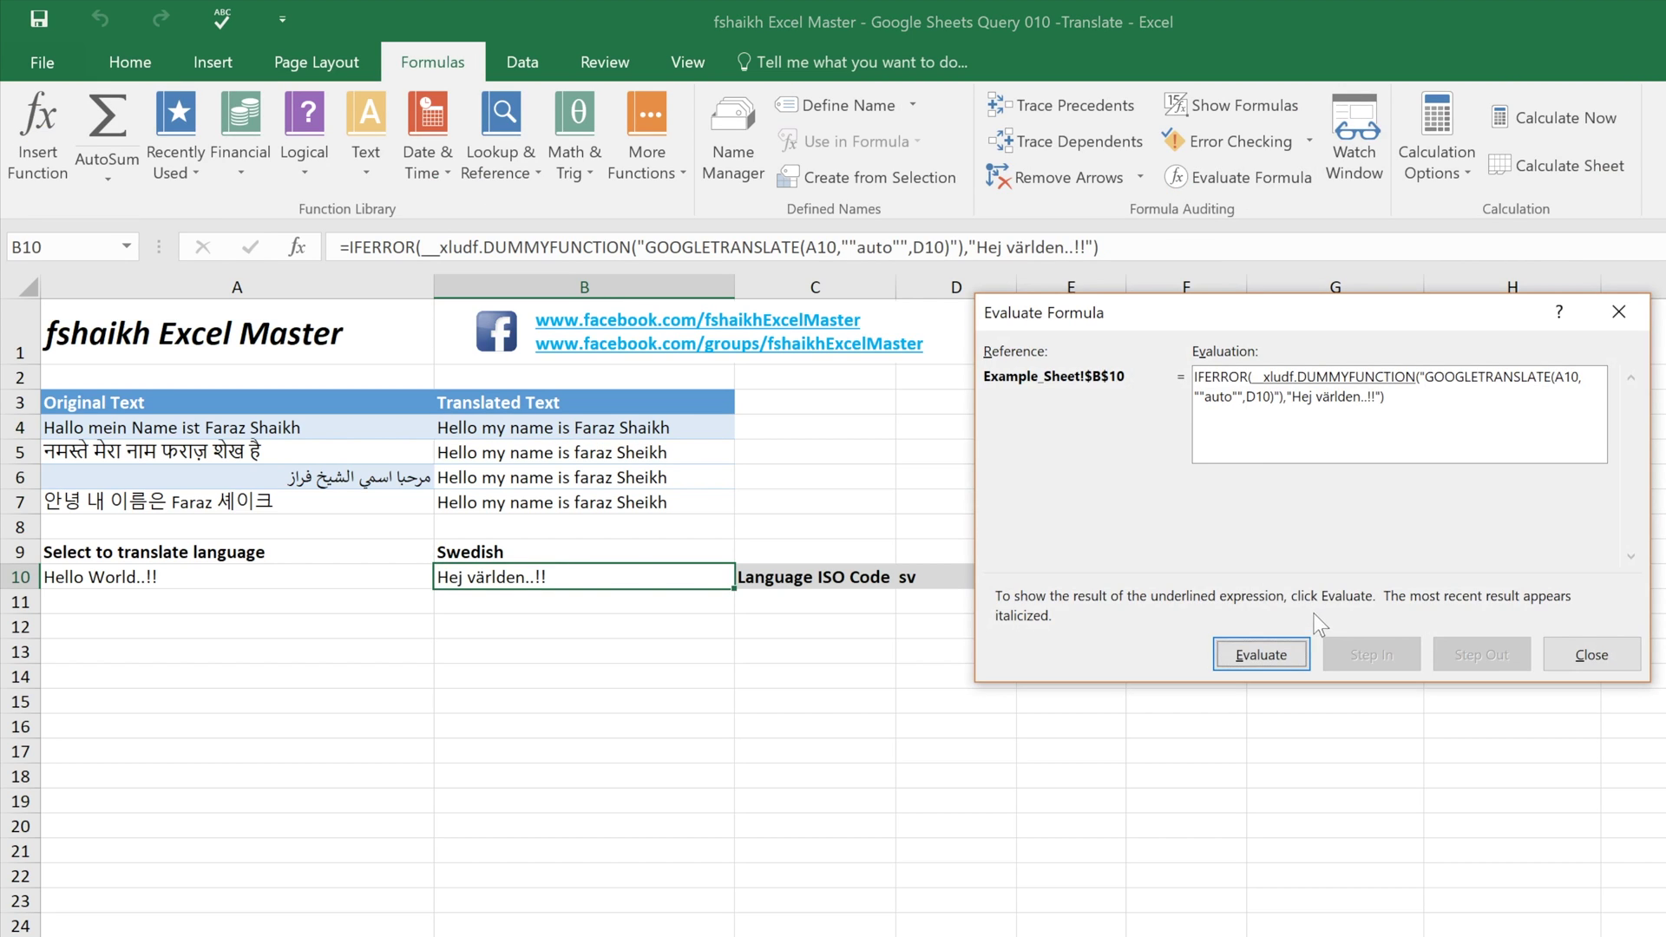
{"action": "left_click", "coordinate": [1262, 660]}
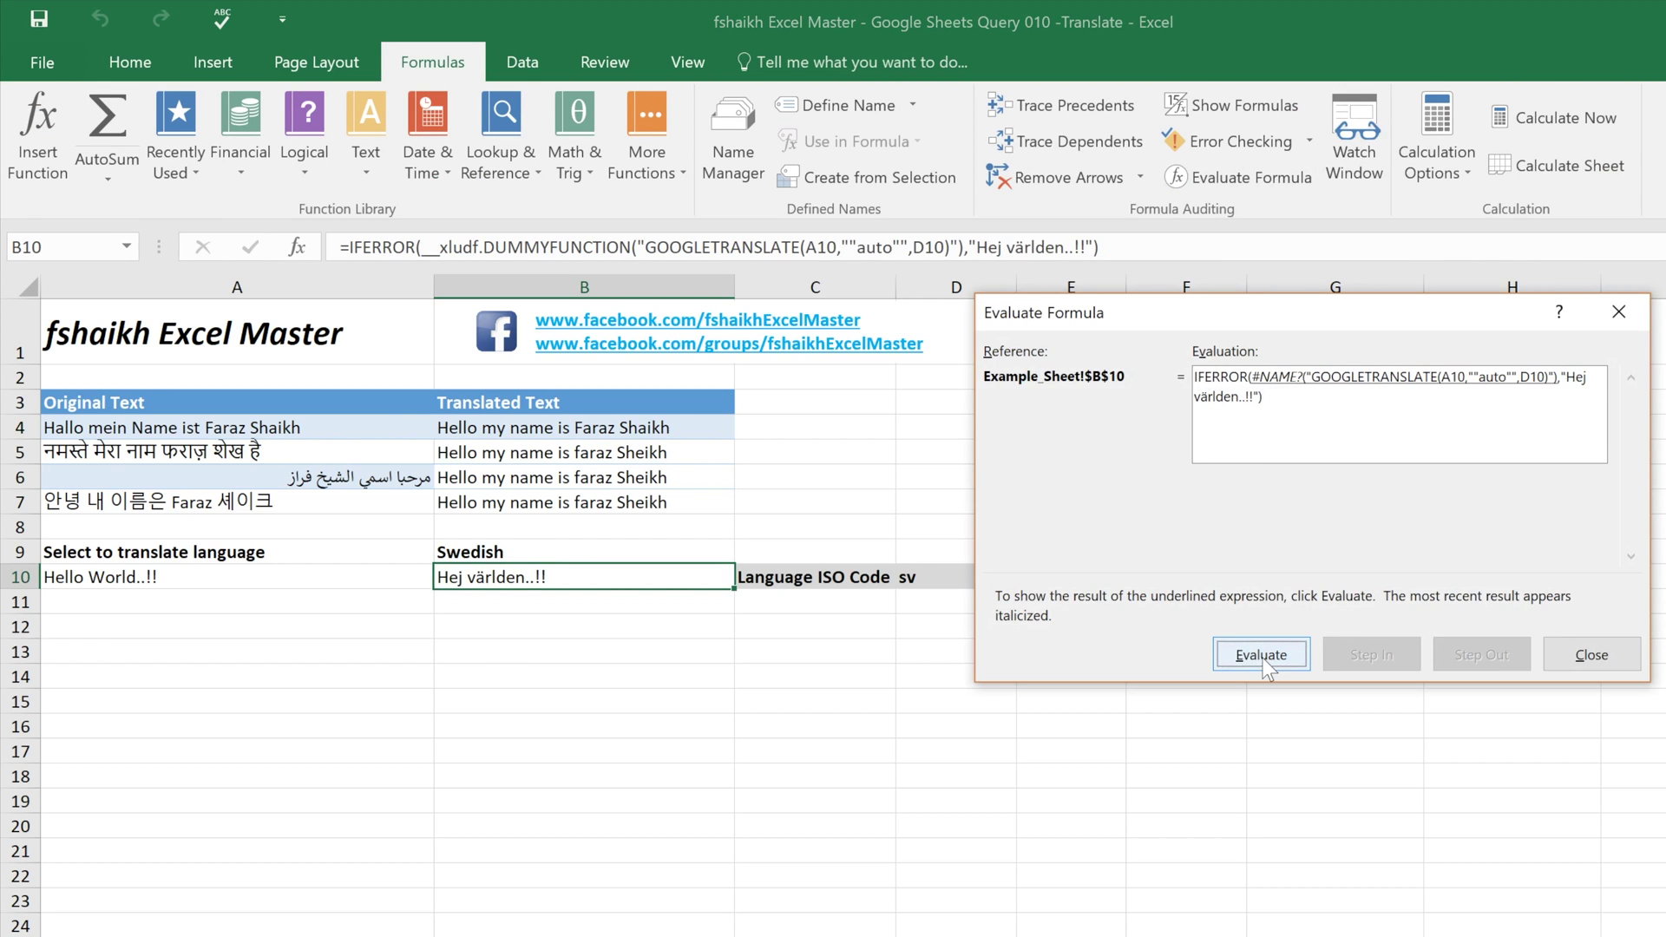
{"action": "left_click", "coordinate": [1262, 658]}
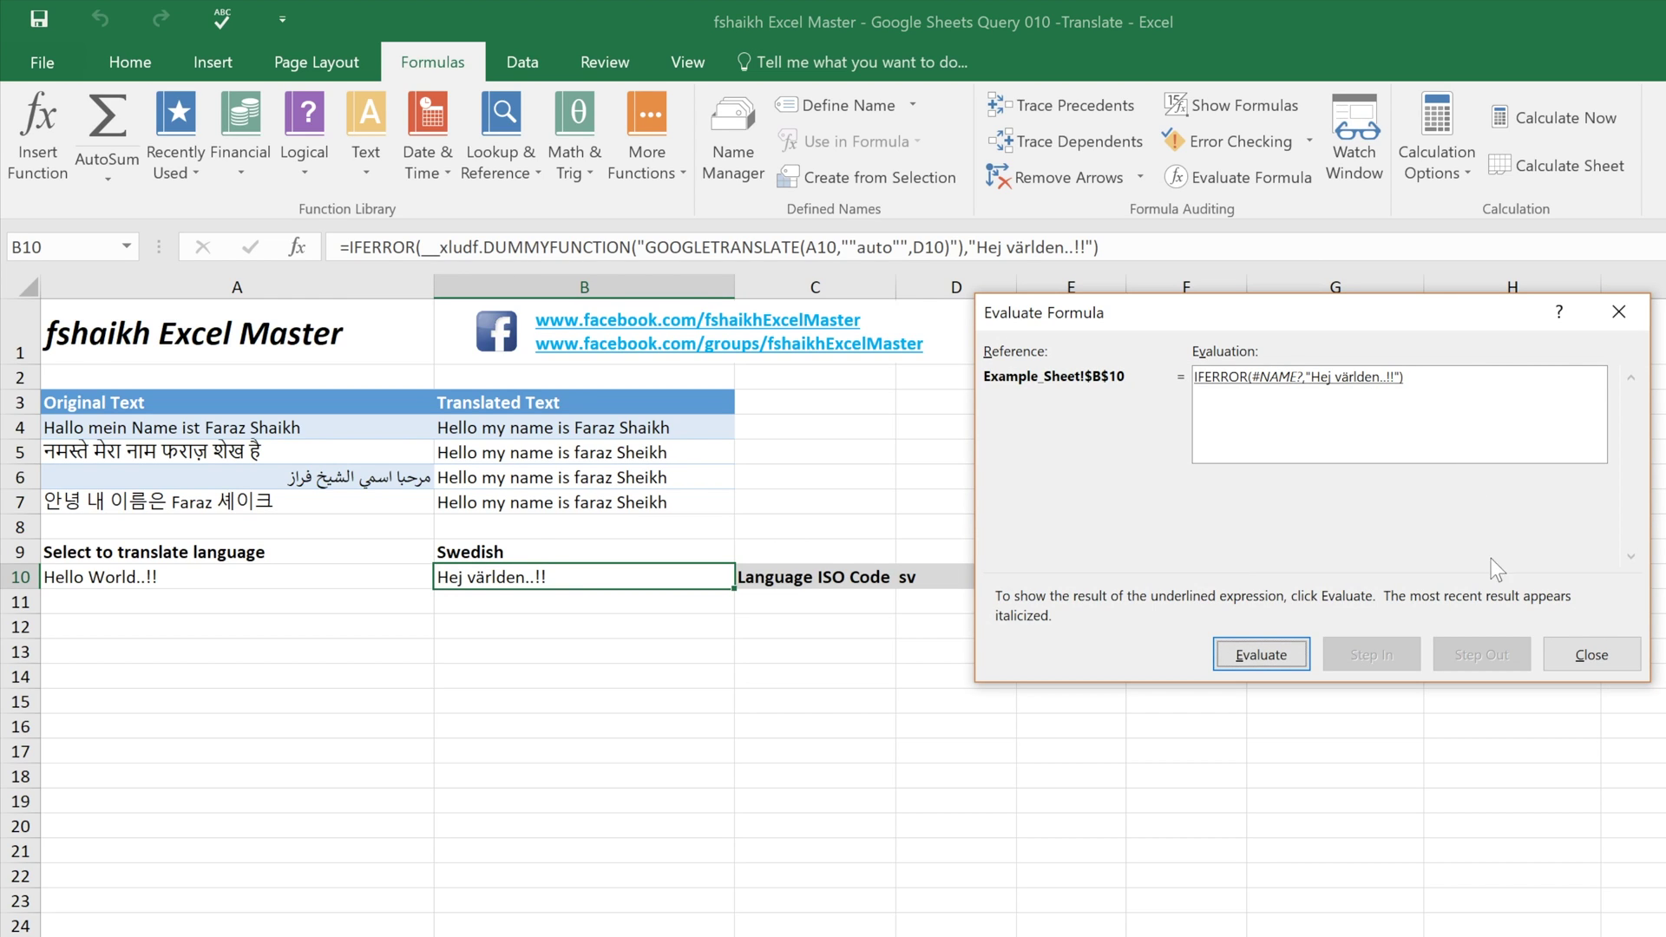
{"action": "key", "text": "Escape"}
{"action": "left_click", "coordinate": [662, 429]}
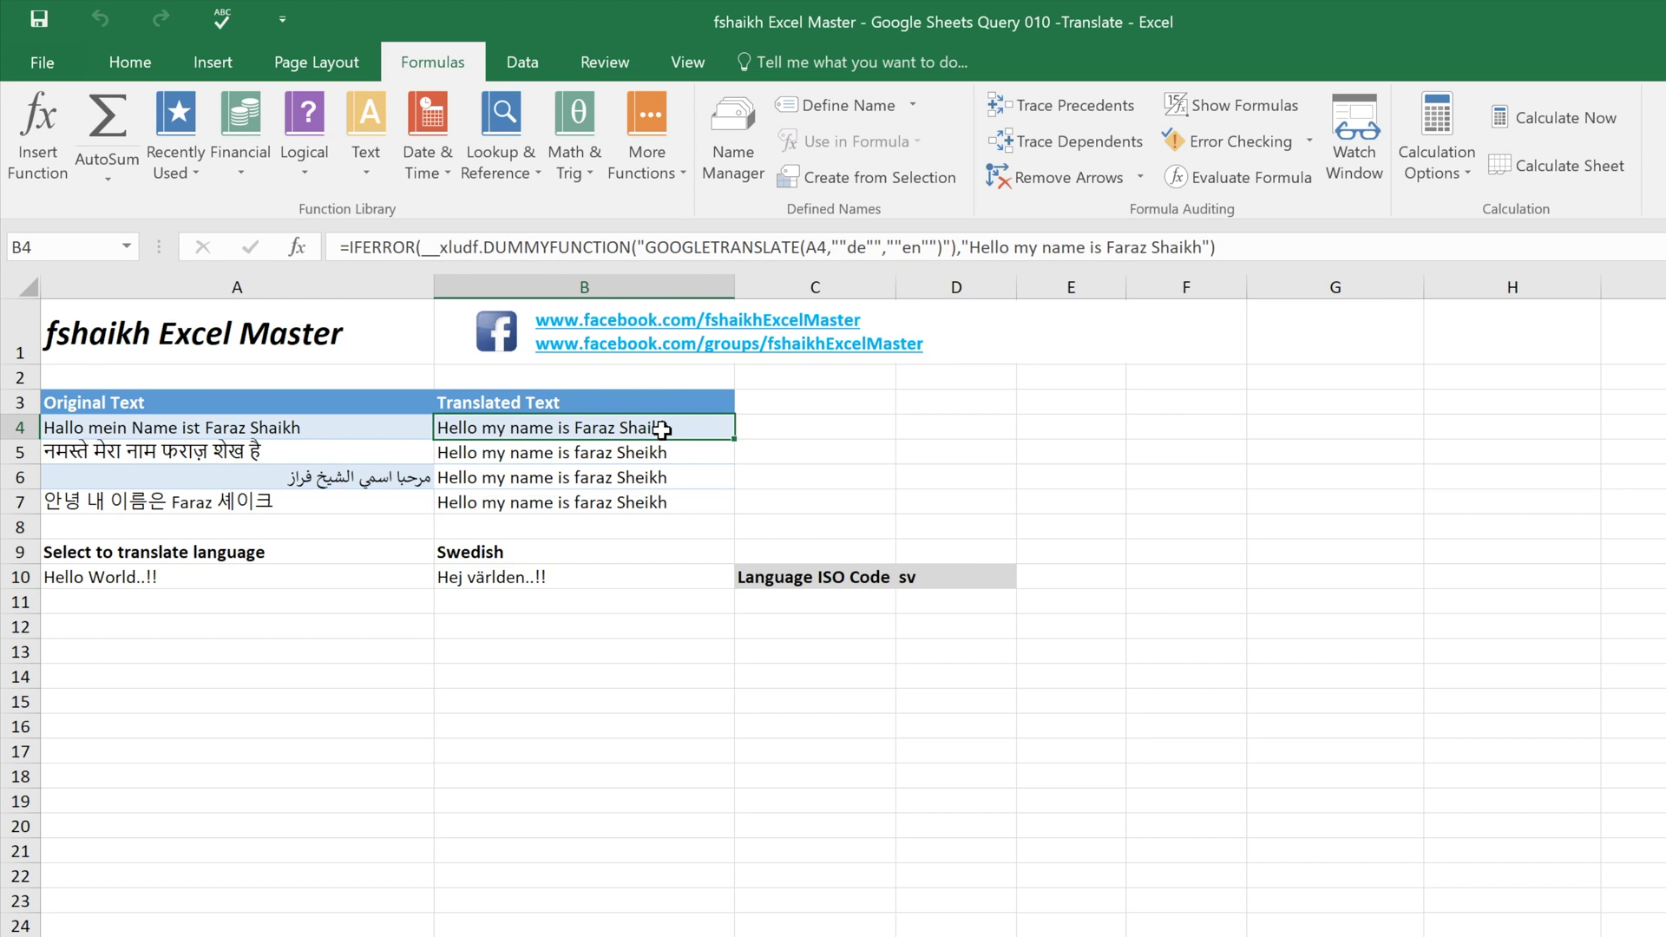
{"action": "key", "text": "shift+Down"}
{"action": "key", "text": "shift+Down"}
{"action": "key", "text": "shift+Down"}
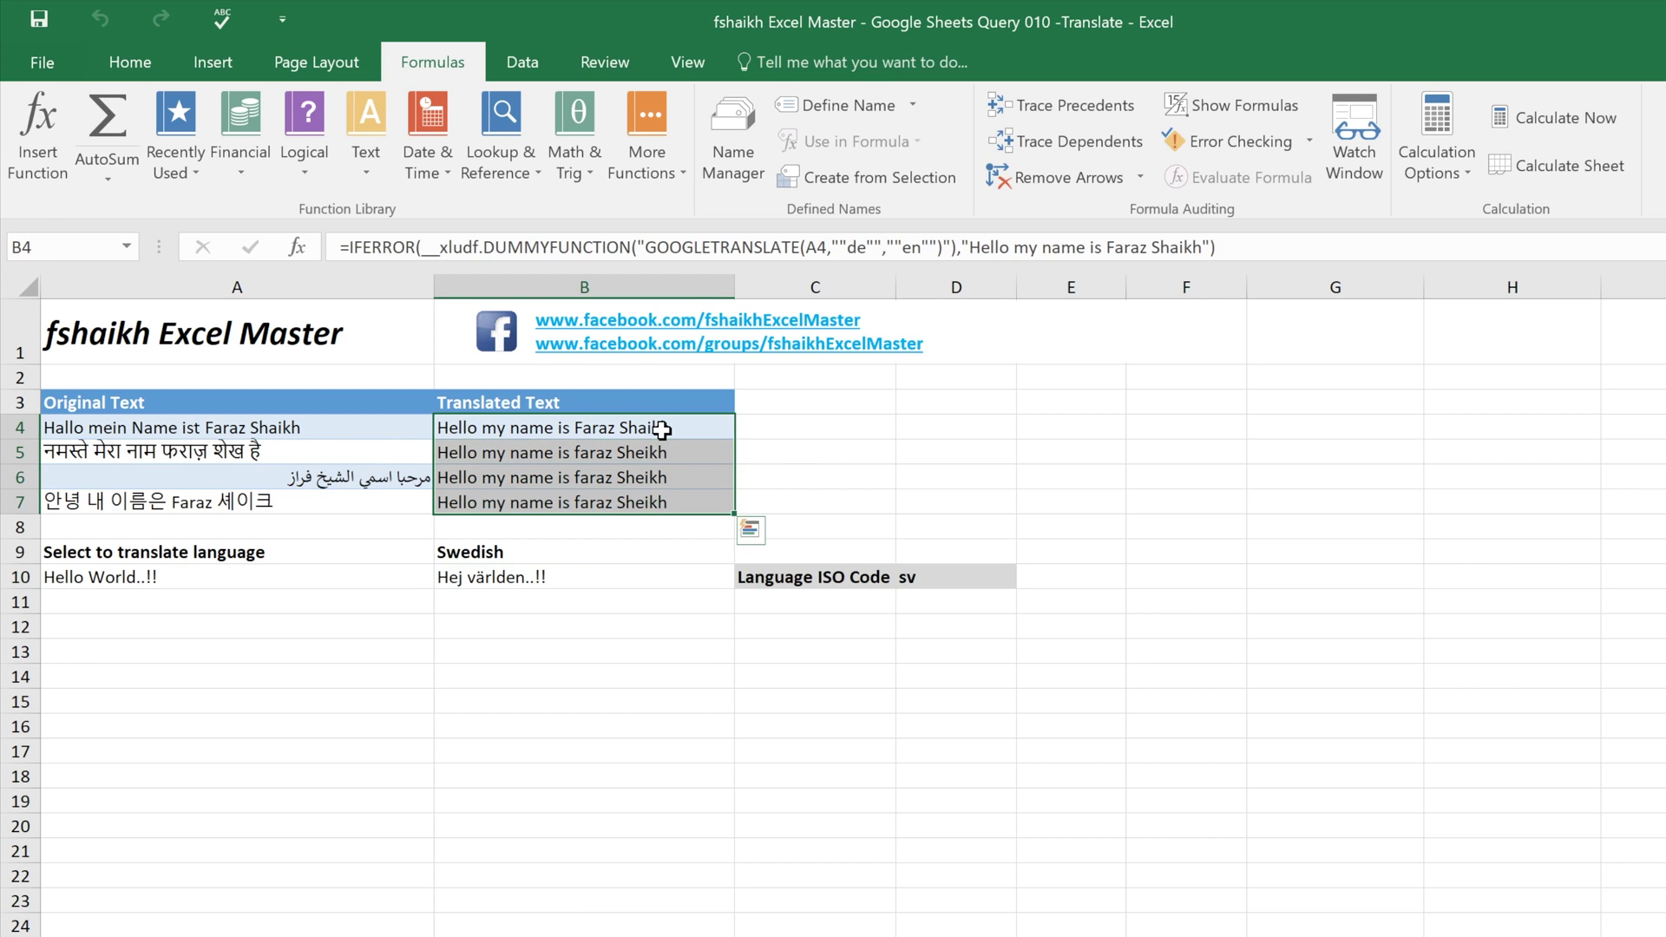
Step: Copy B4:B7 and paste them over themselves as Values, leaving plain English text
{"action": "key", "text": "ctrl+c"}
{"action": "key", "text": "ctrl+v"}
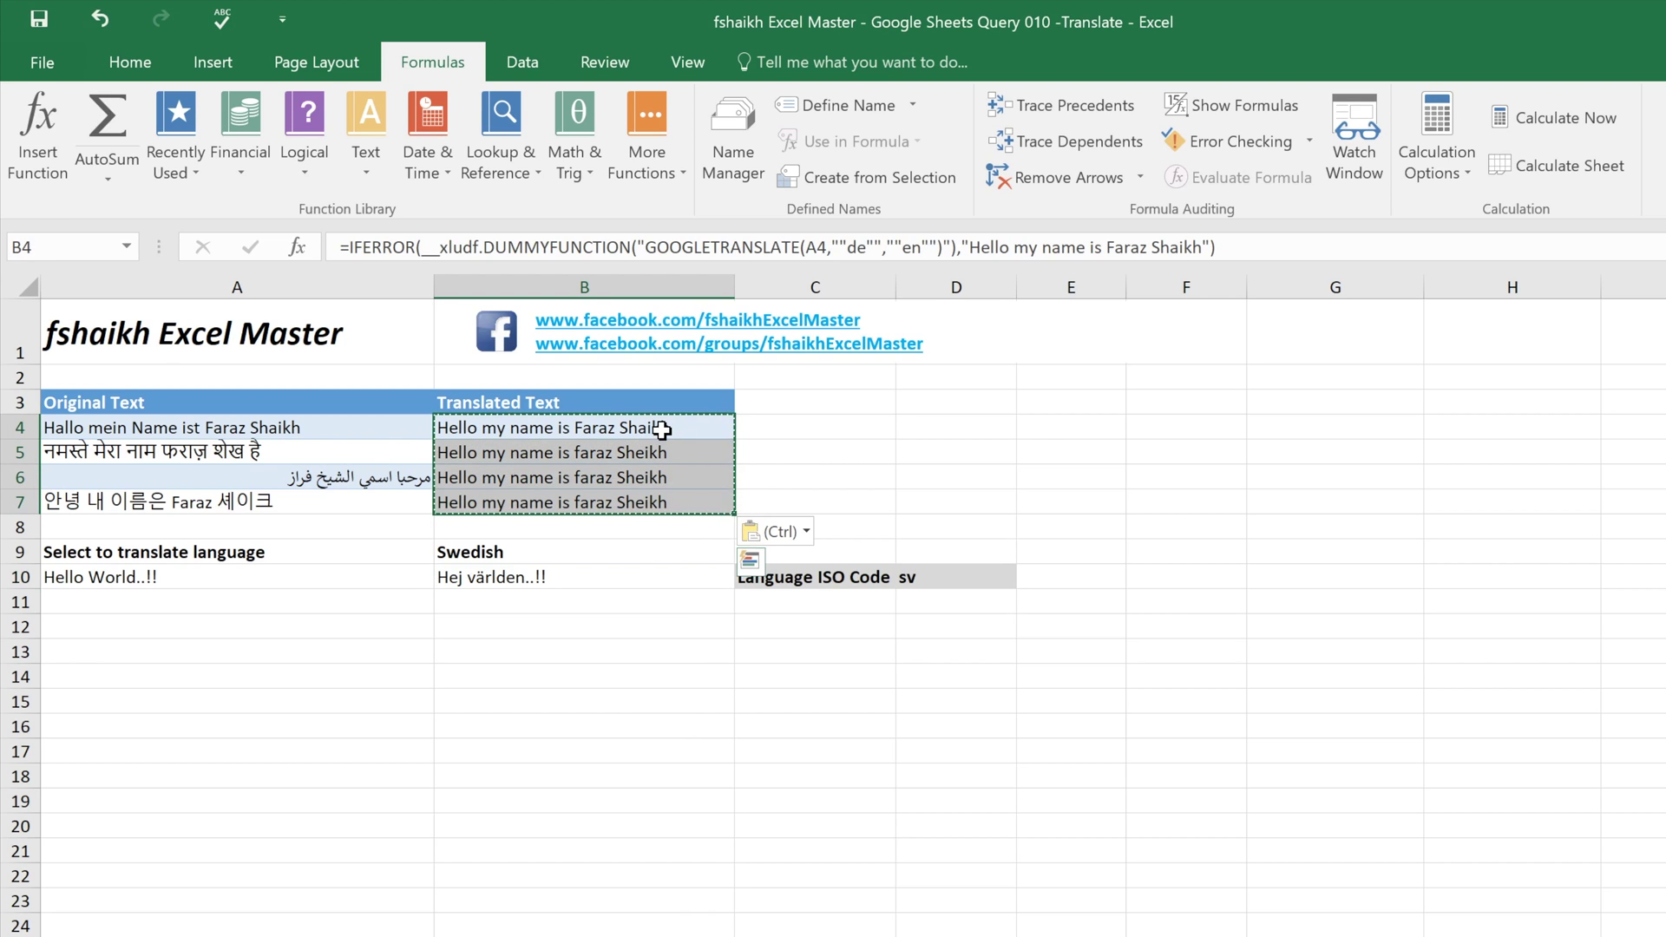
{"action": "left_click", "coordinate": [662, 428]}
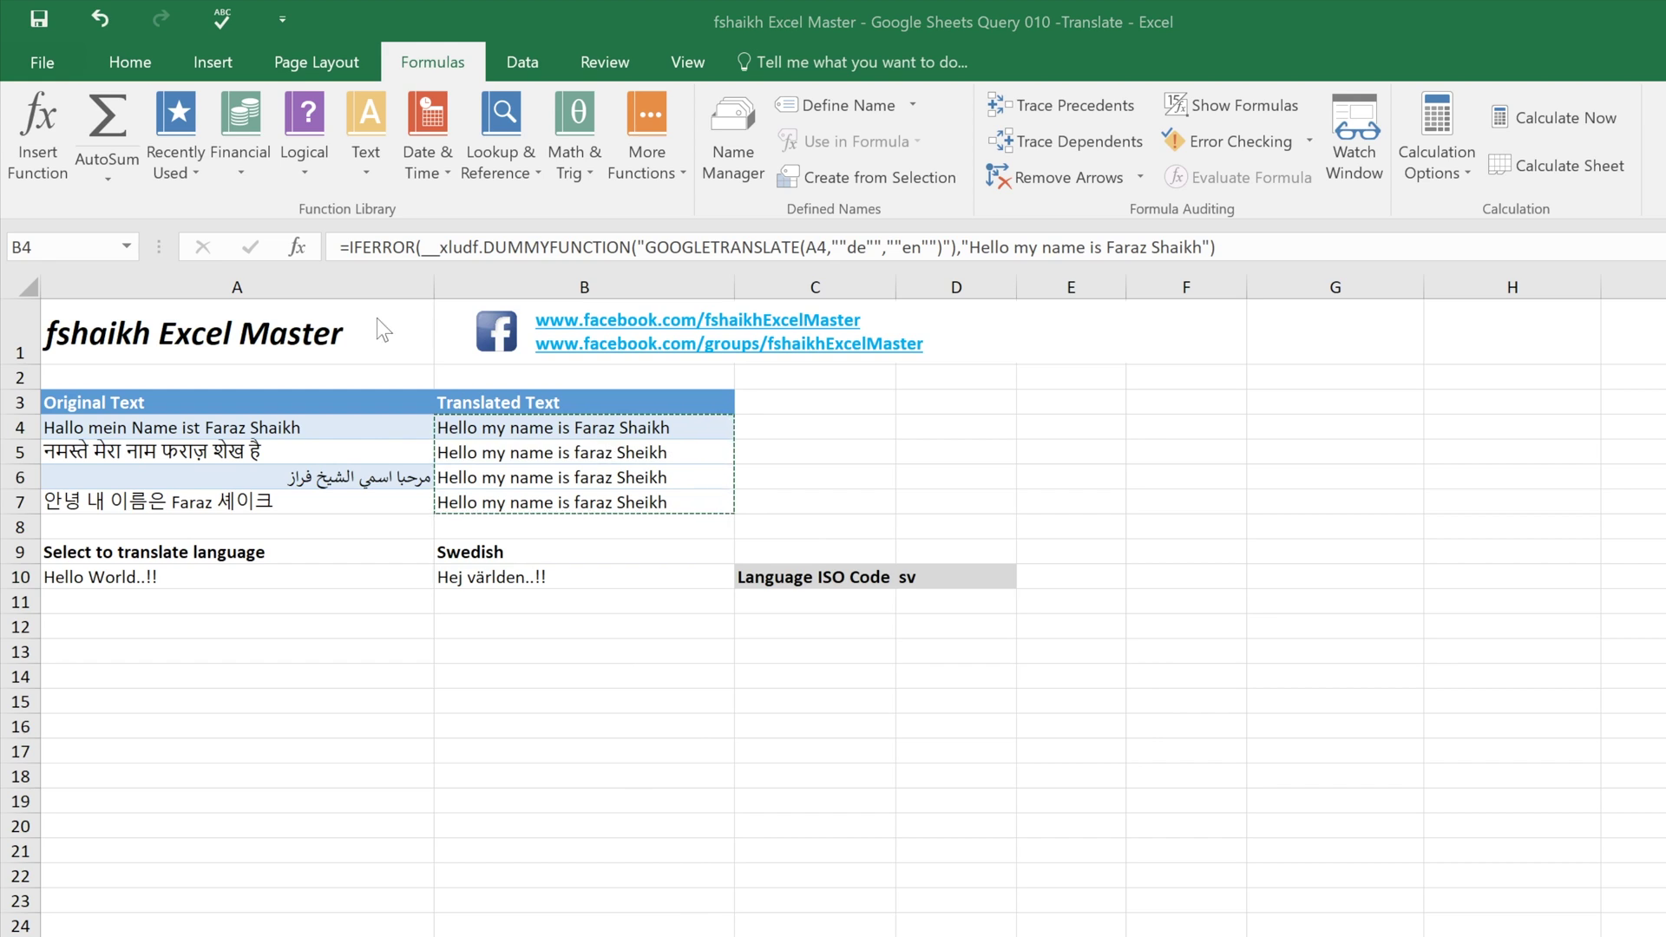
{"action": "key", "text": "super"}
{"action": "left_click", "coordinate": [146, 55]}
{"action": "key", "text": "ctrl+v"}
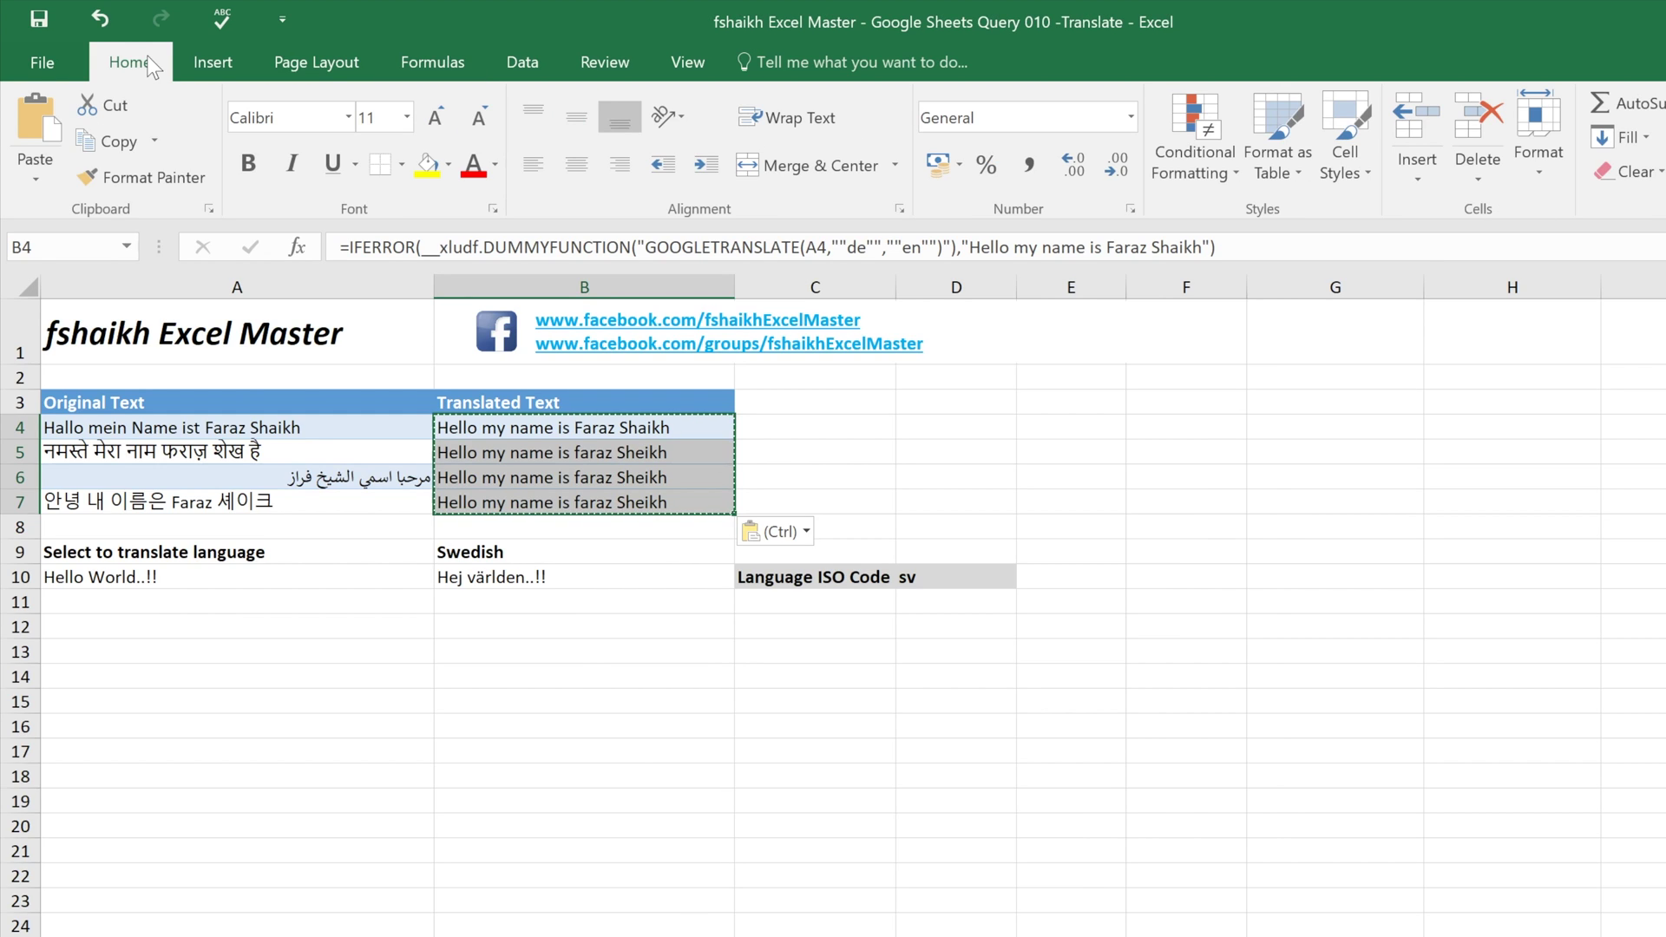
{"action": "left_click", "coordinate": [50, 180]}
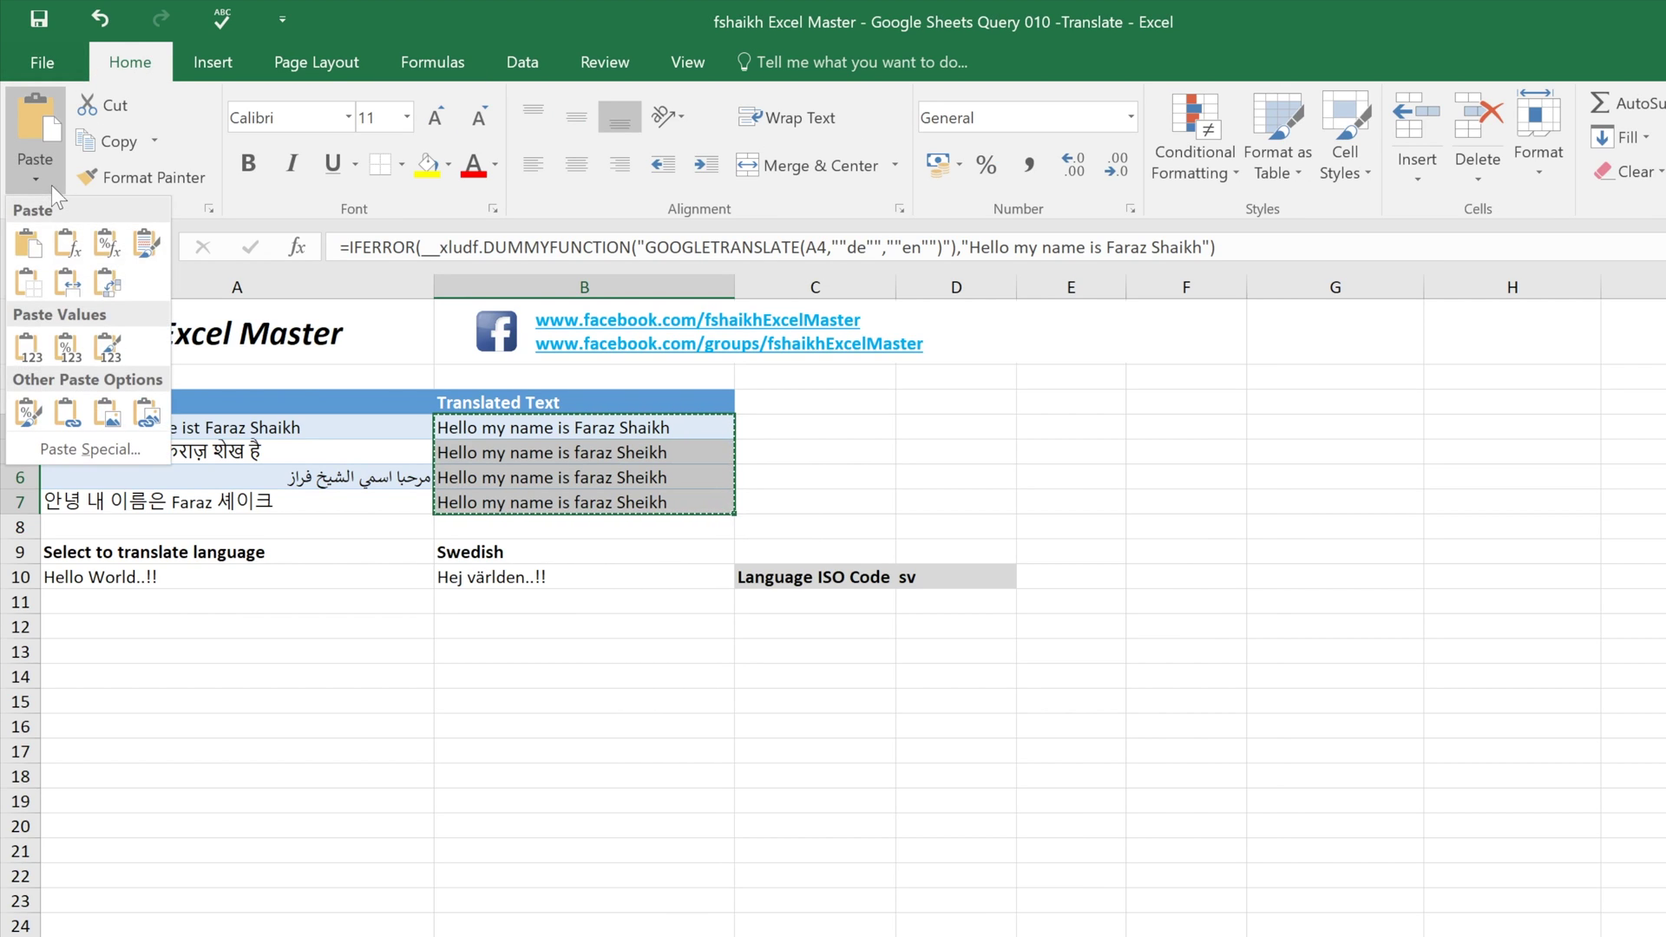
{"action": "left_click", "coordinate": [106, 352]}
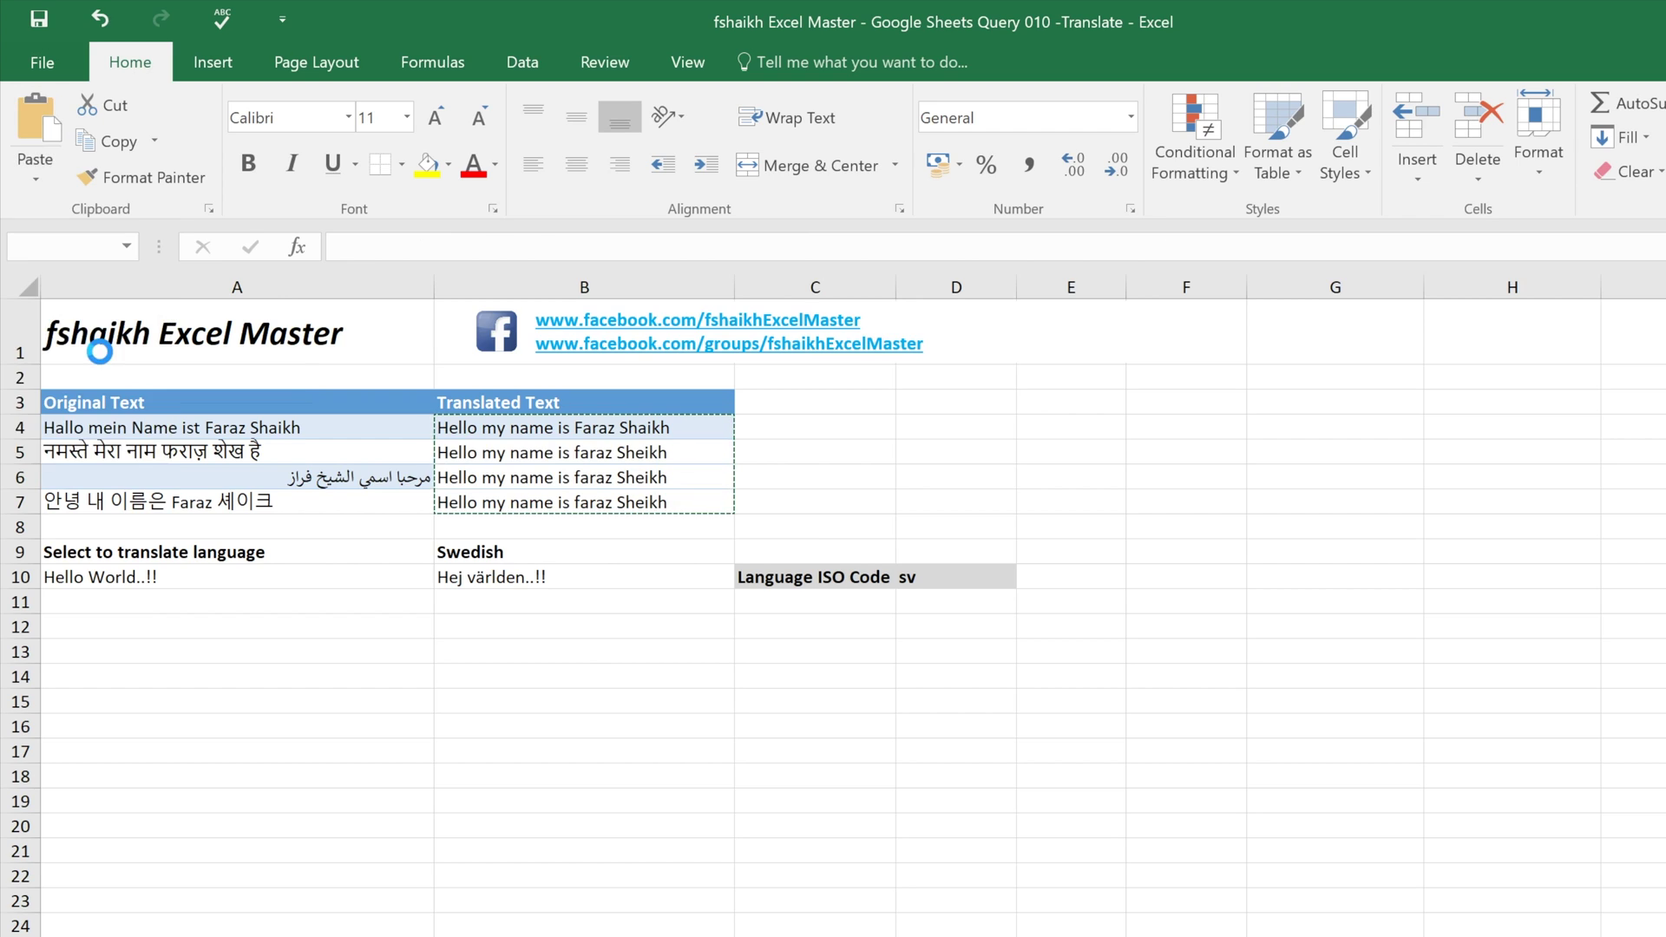
{"action": "left_click", "coordinate": [617, 447]}
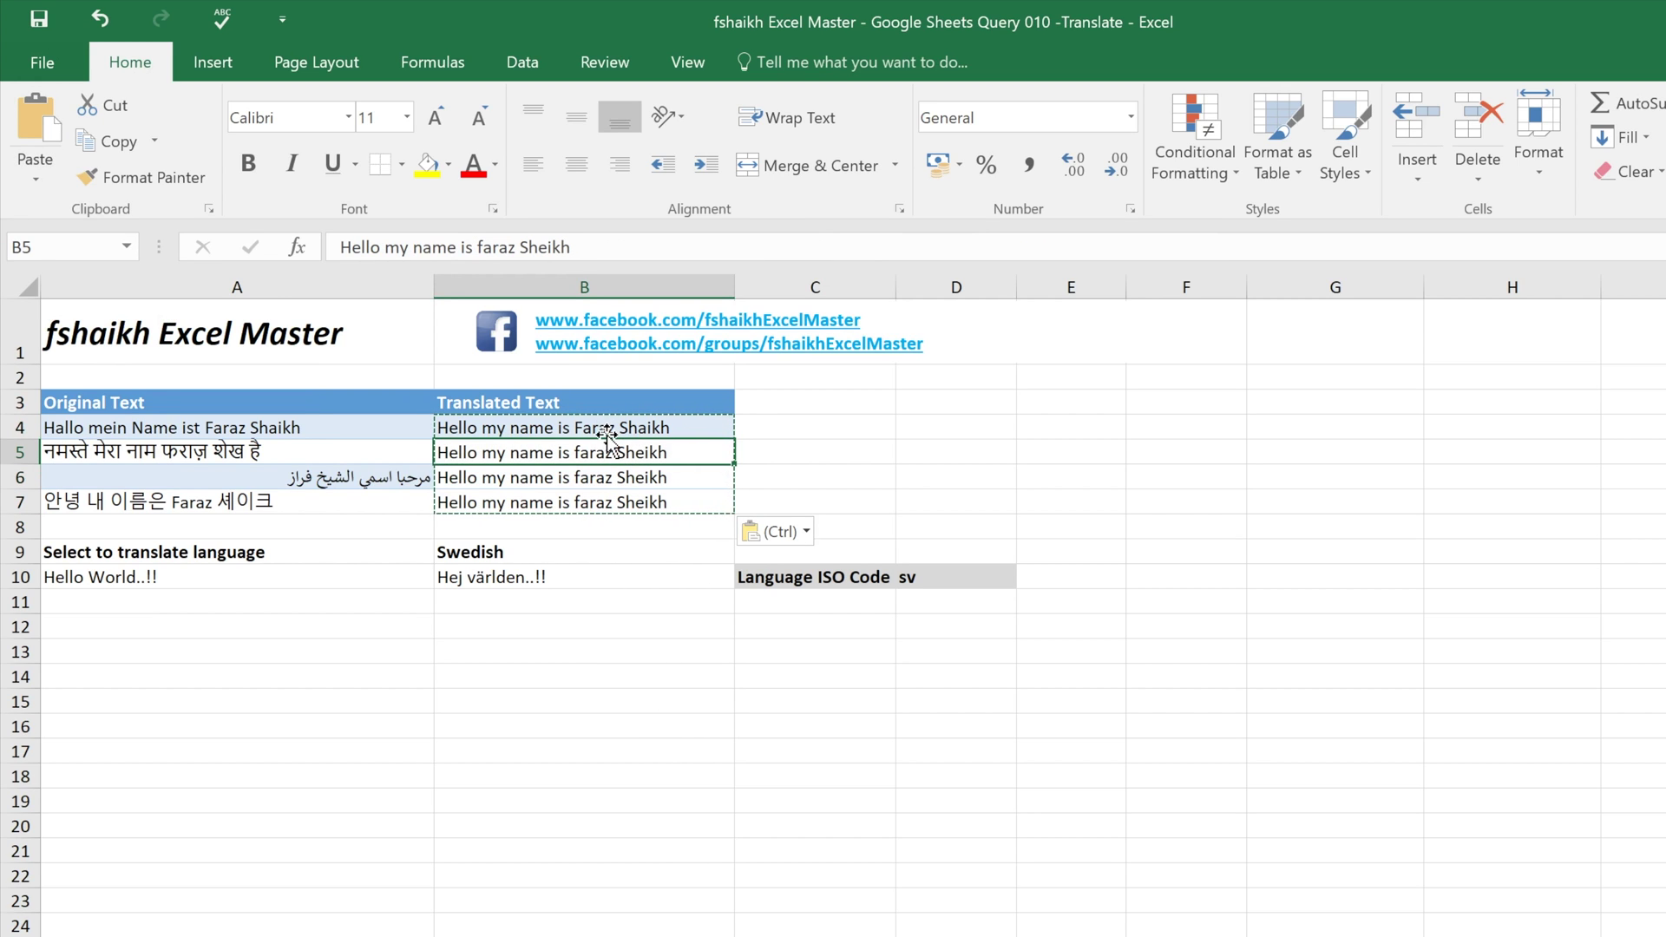